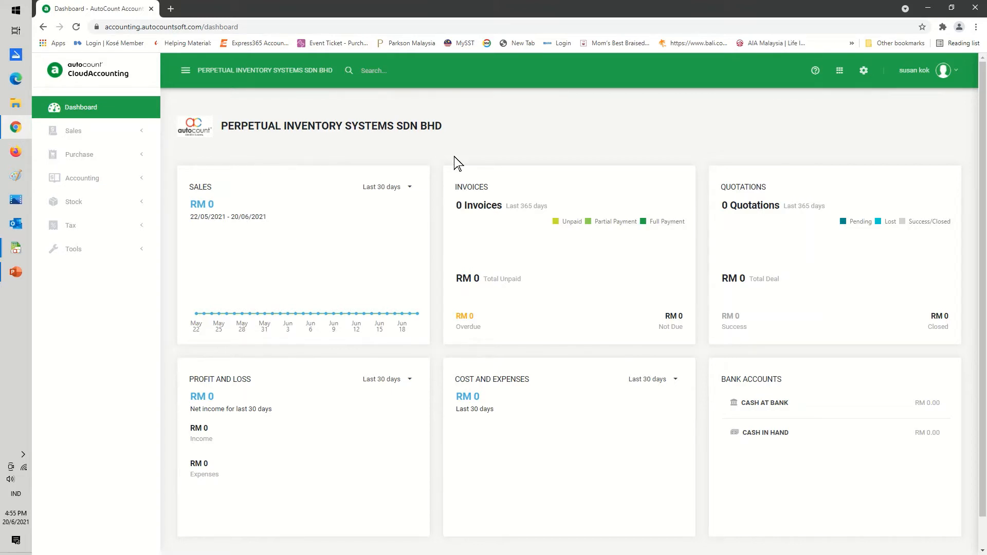
# Step: Save the general inventory settings with Perpetual Inventory System as the inventory system
pyautogui.click(864, 72)
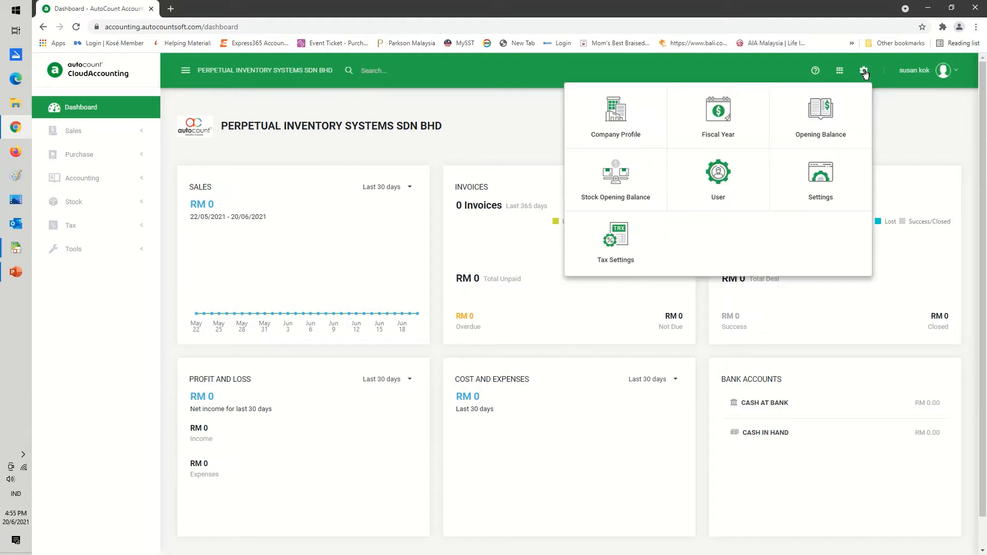
pyautogui.click(811, 183)
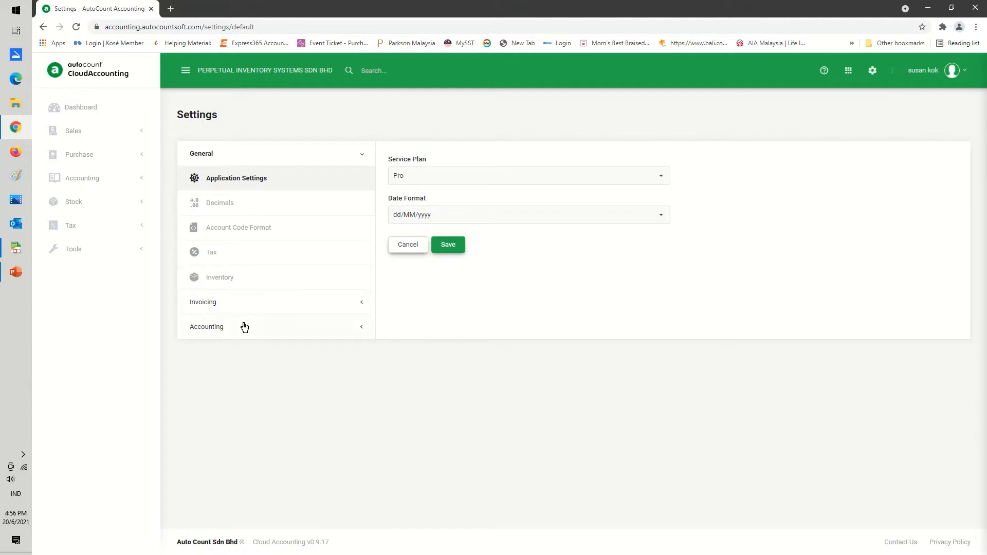
pyautogui.click(247, 278)
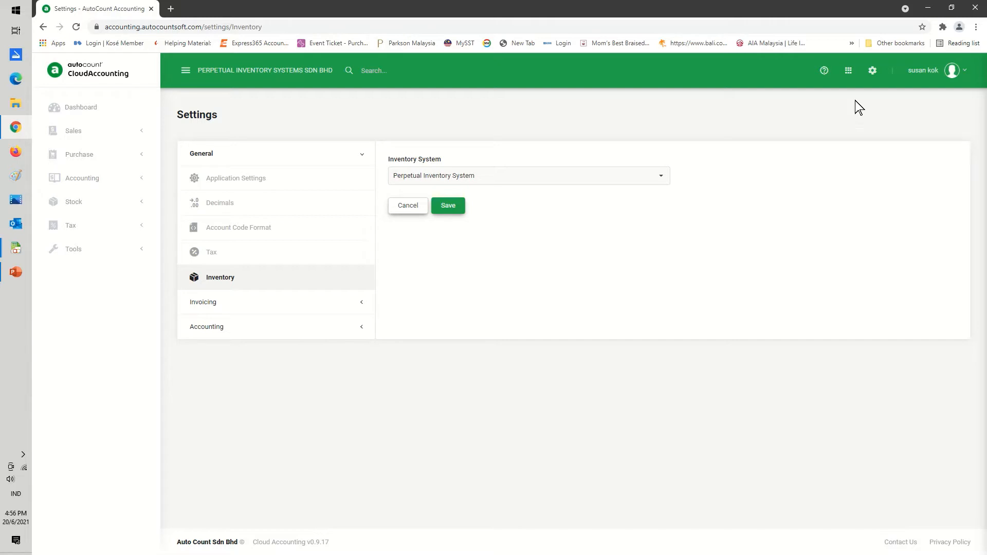
pyautogui.click(873, 75)
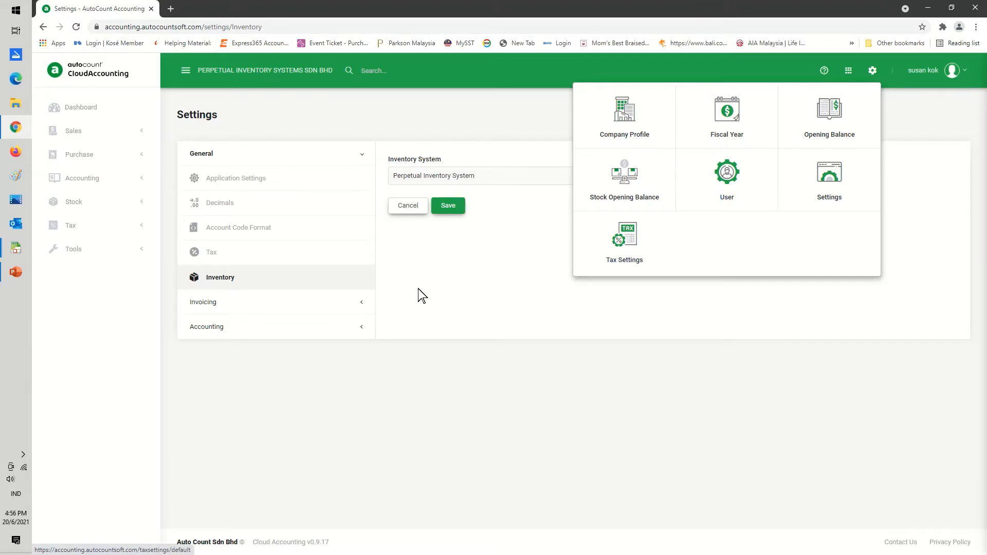
pyautogui.click(381, 399)
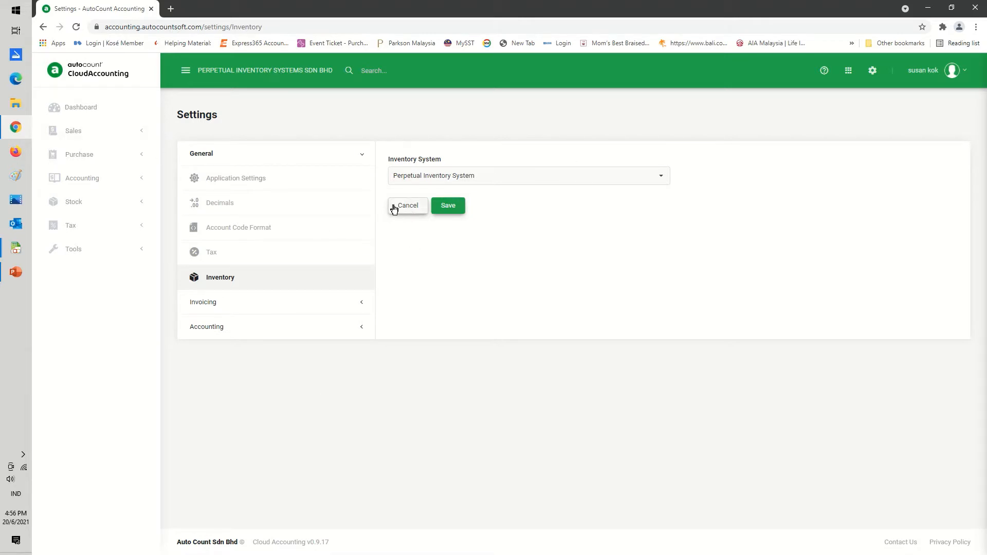
pyautogui.click(442, 208)
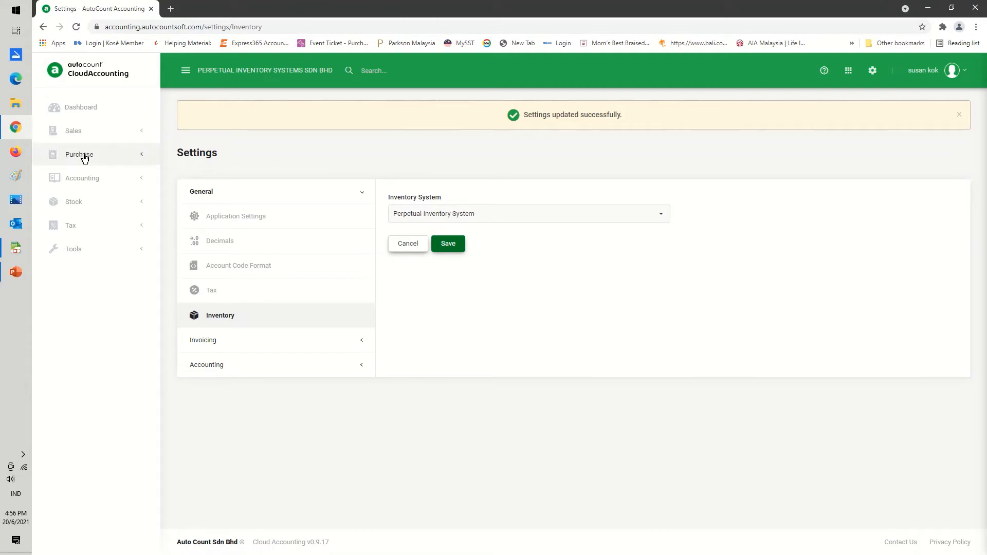
# Step: Open the product master data and review the listed inventory products
pyautogui.click(849, 71)
pyautogui.click(620, 282)
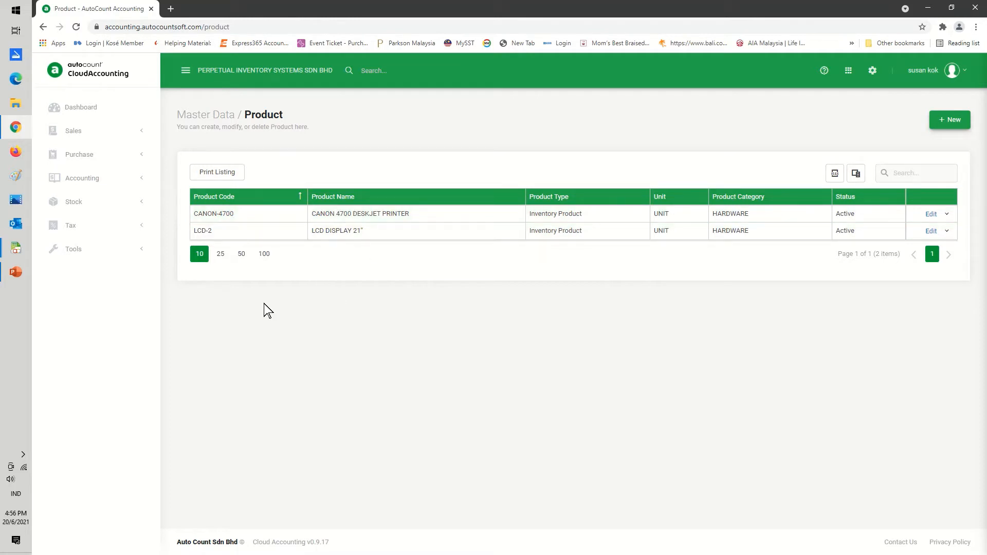
# Step: Examine the chart of accounts for the stock, cost of goods sold, purchases, inventory gain and inventory loss accounts
pyautogui.click(848, 70)
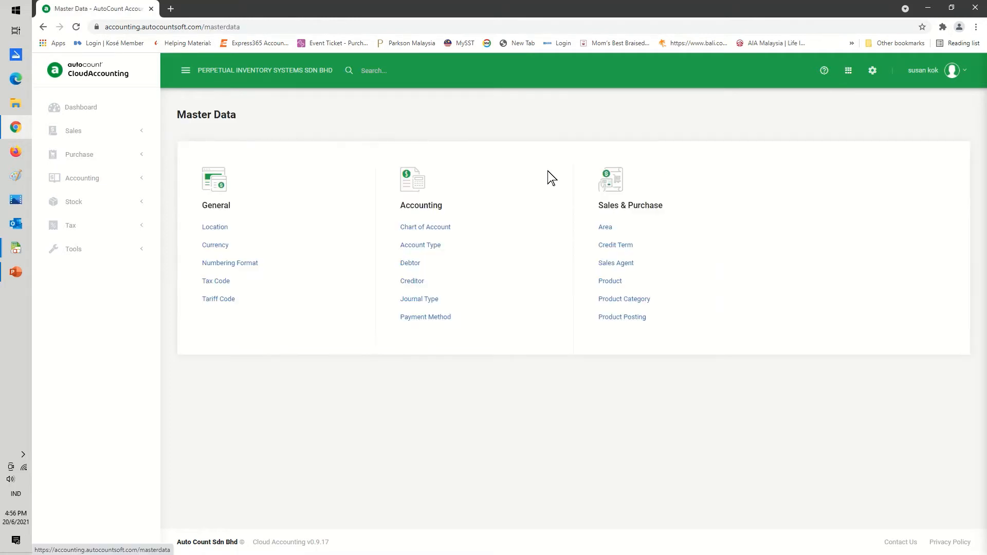
pyautogui.click(431, 226)
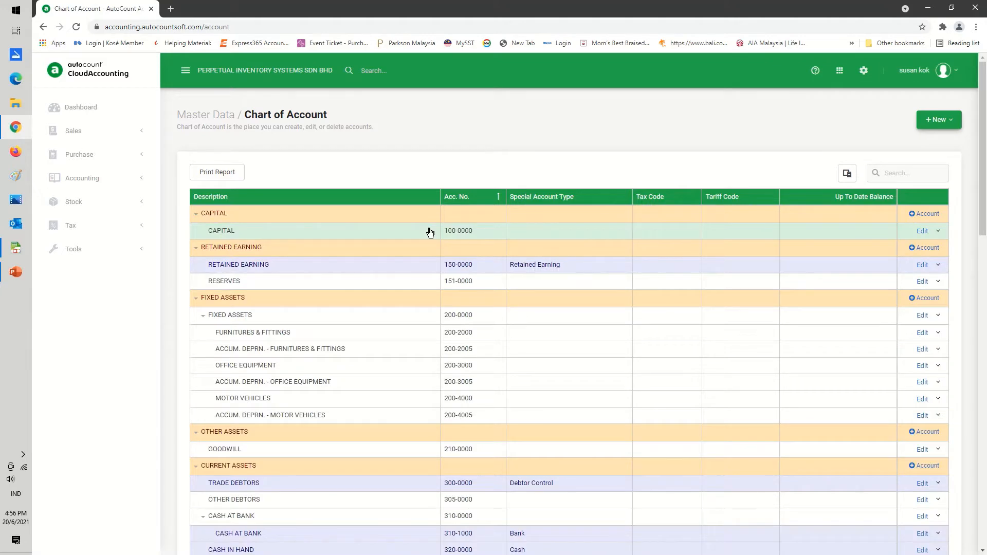
pyautogui.scroll(-2, 415, 300)
pyautogui.scroll(-3, 415, 300)
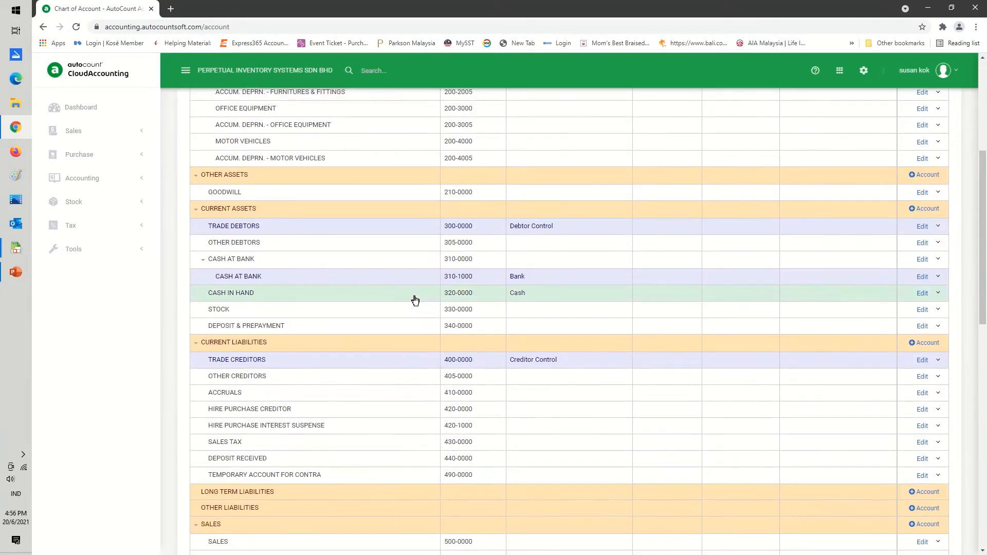
pyautogui.scroll(-4, 415, 300)
pyautogui.scroll(-1, 415, 300)
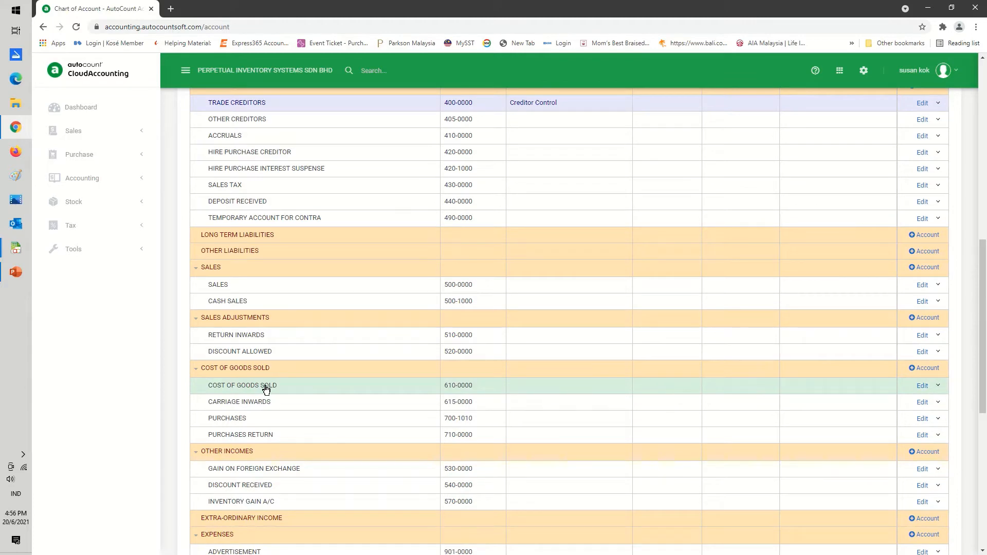
pyautogui.scroll(4, 335, 330)
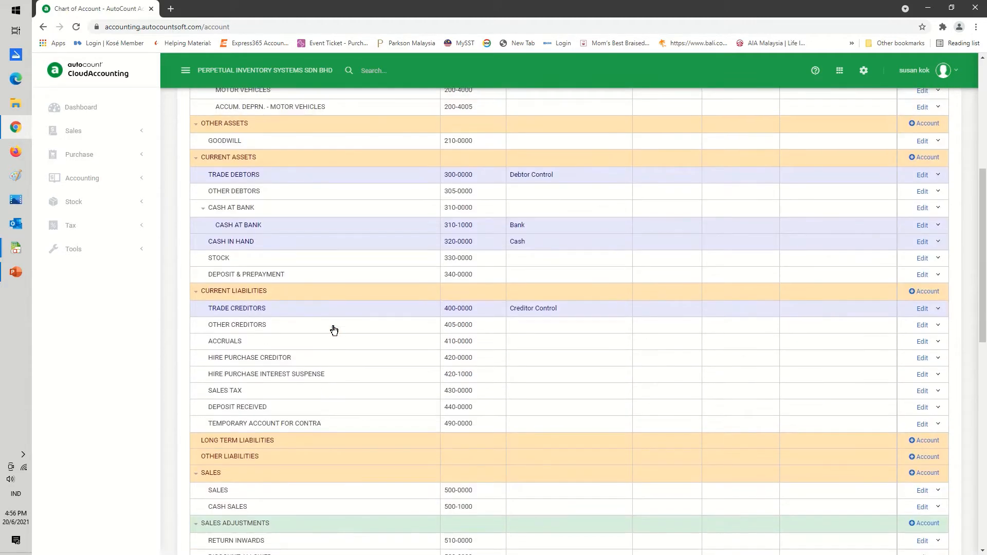
pyautogui.scroll(1, 334, 331)
pyautogui.scroll(1, 335, 330)
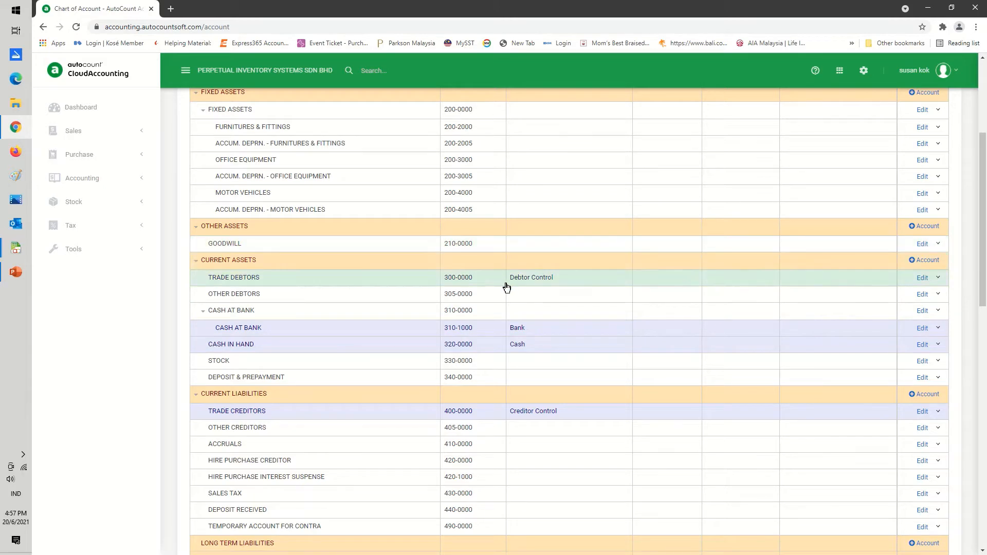
pyautogui.scroll(5, 507, 287)
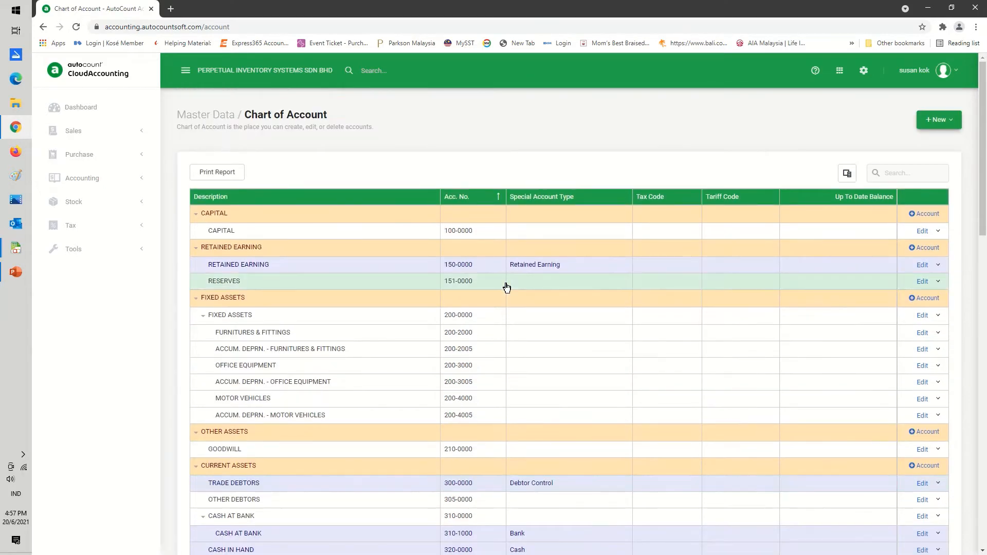
pyautogui.scroll(-7, 506, 288)
pyautogui.scroll(-4, 506, 288)
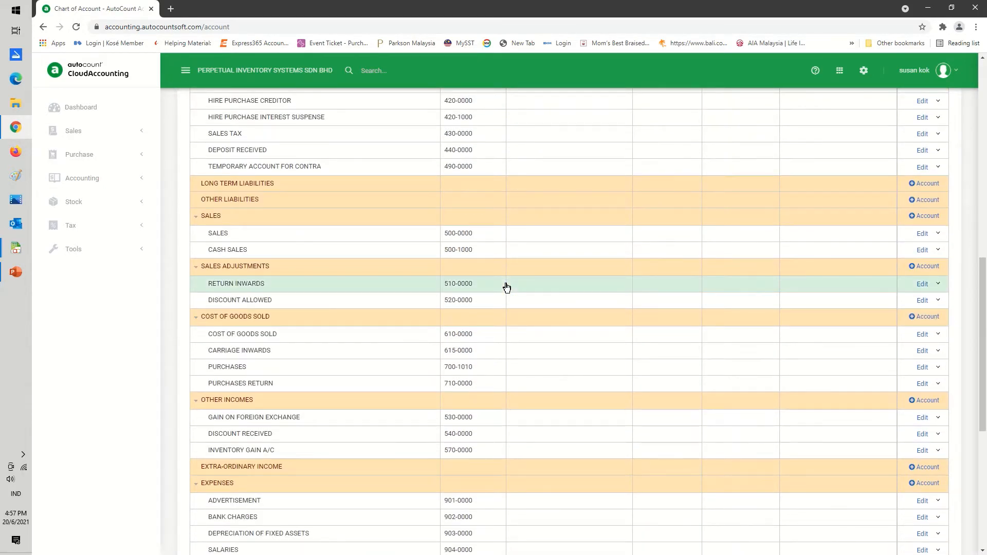
pyautogui.scroll(-6, 506, 288)
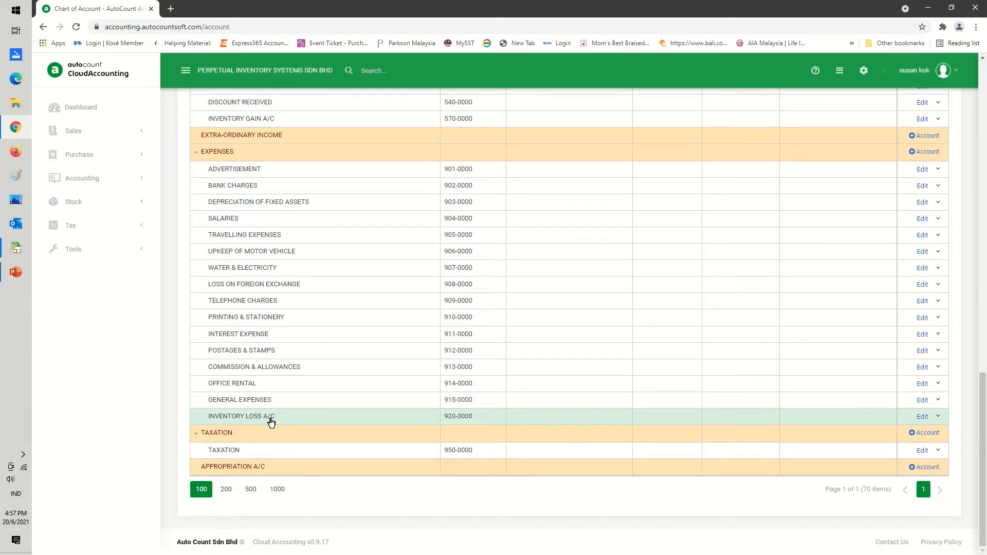
pyautogui.scroll(6, 383, 329)
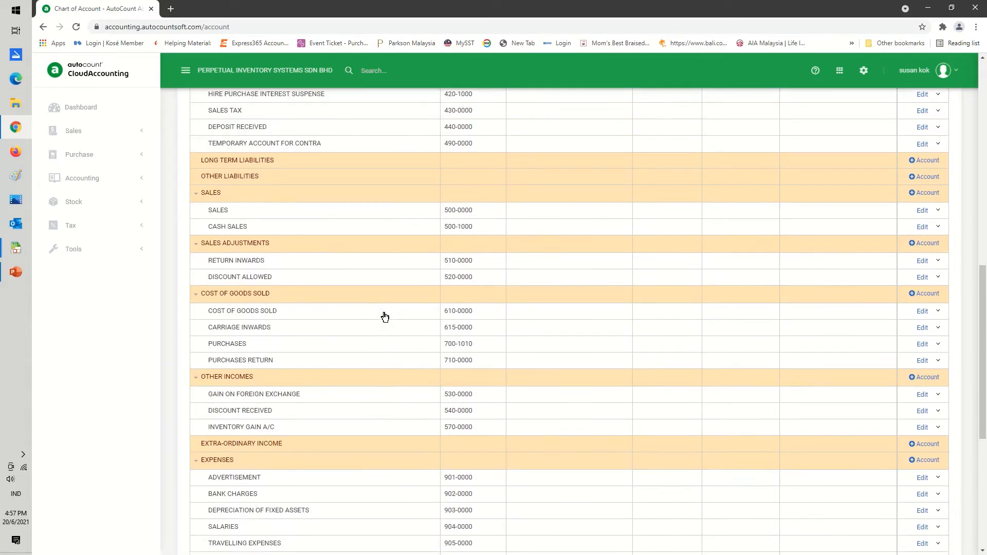
pyautogui.scroll(11, 384, 316)
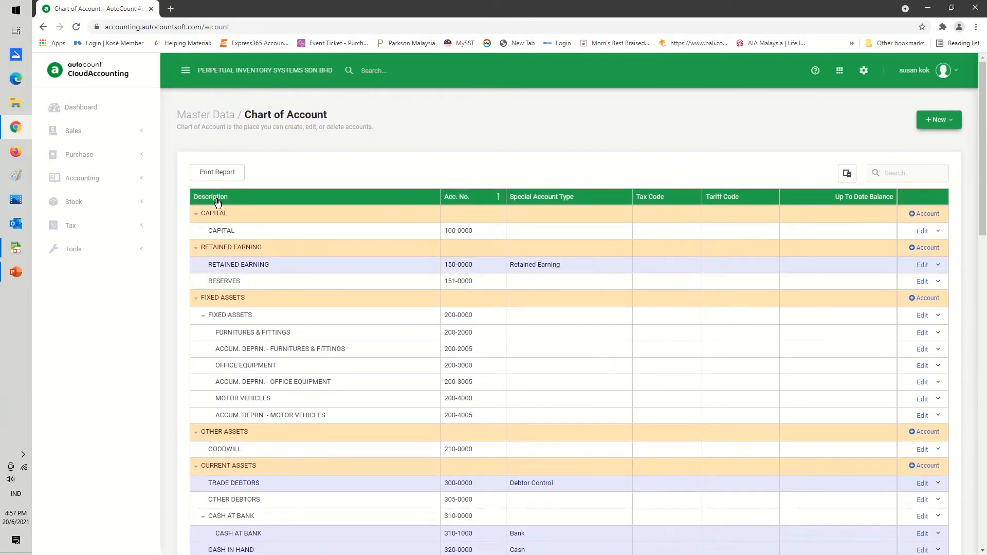
# Step: Start a new purchase invoice for supplier PC DEPOT SDN BHD with supplier invoice number P1234, dated 02/06/2021
pyautogui.click(86, 160)
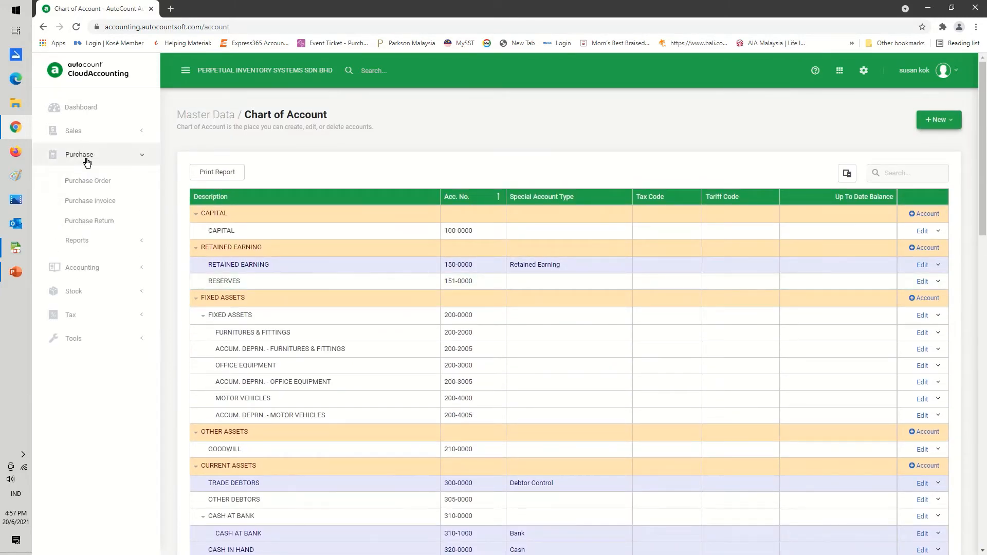
pyautogui.click(88, 200)
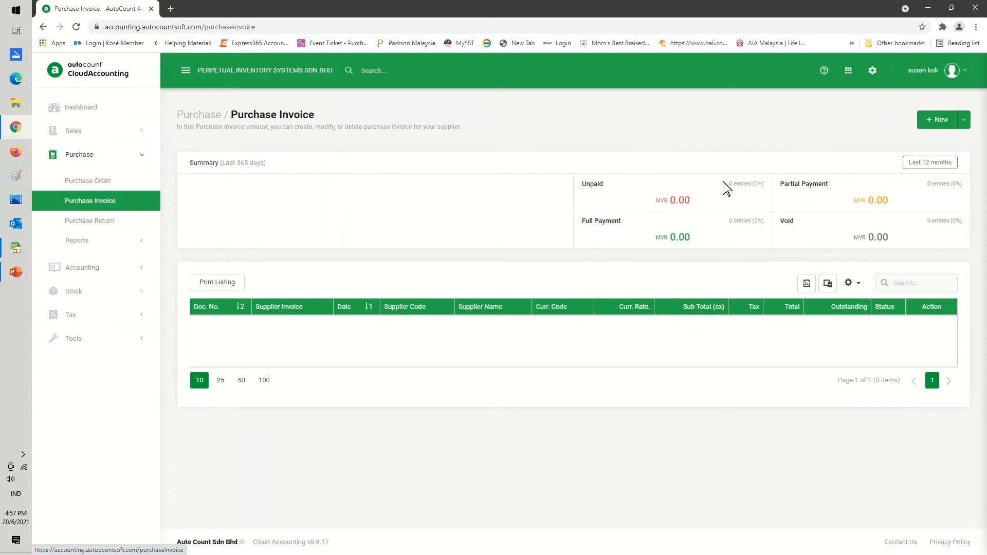
pyautogui.click(936, 119)
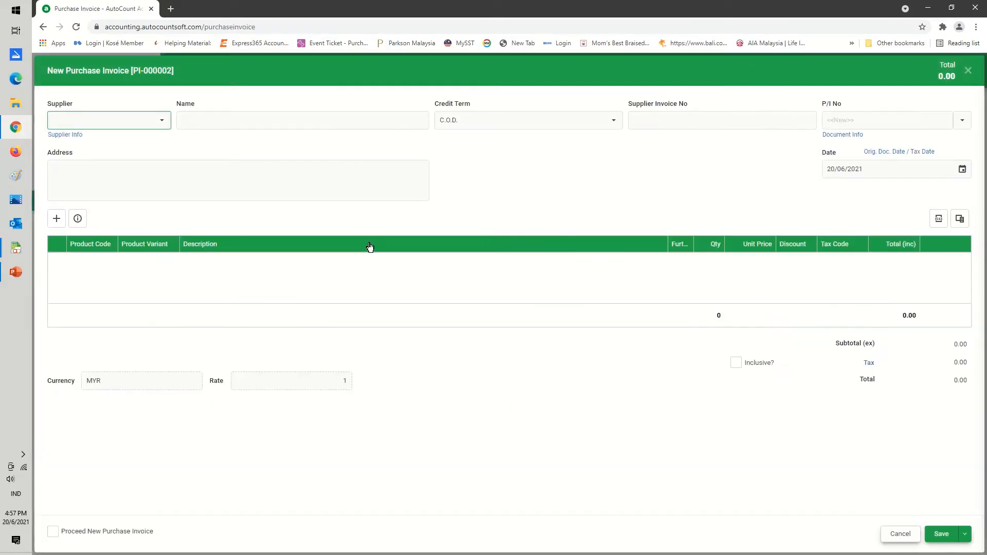
pyautogui.click(162, 121)
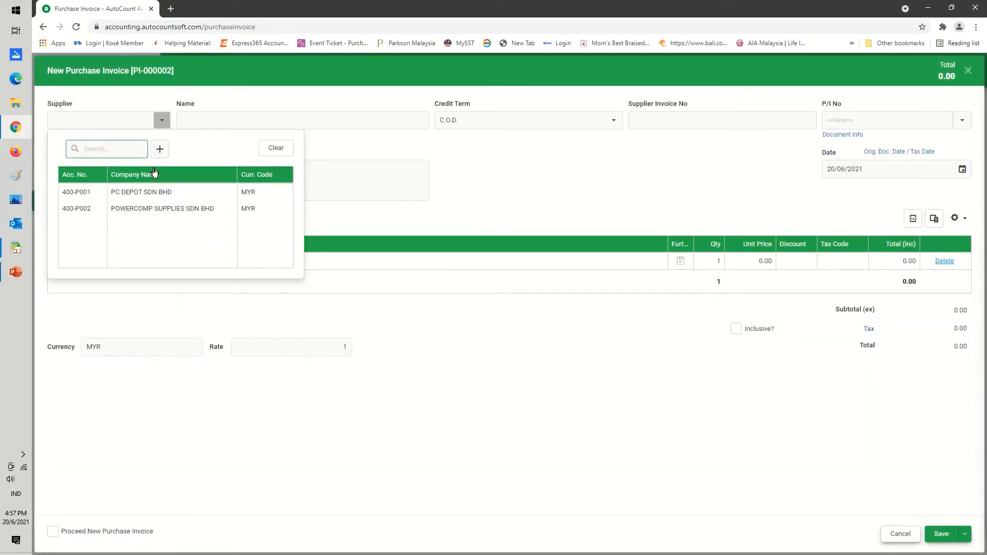
pyautogui.click(152, 191)
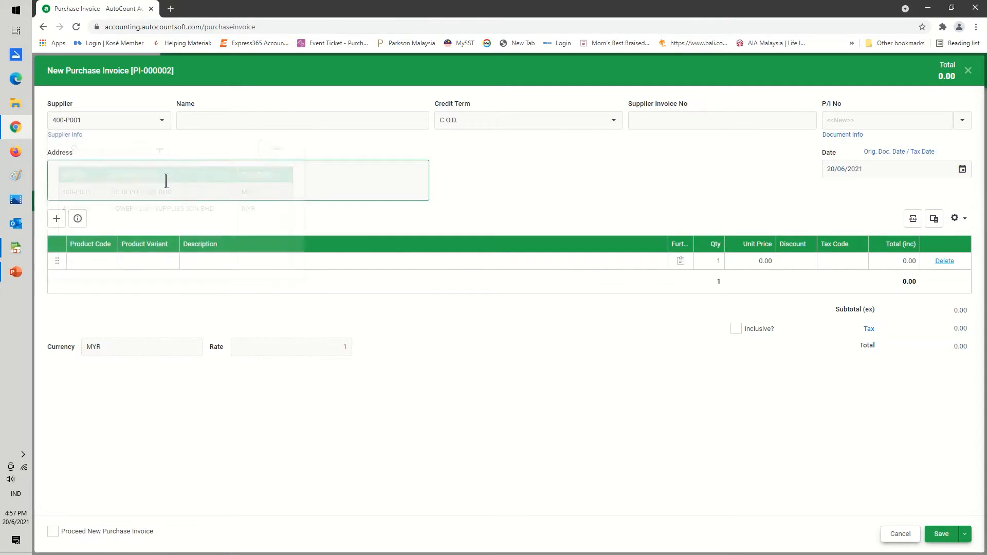
pyautogui.click(687, 119)
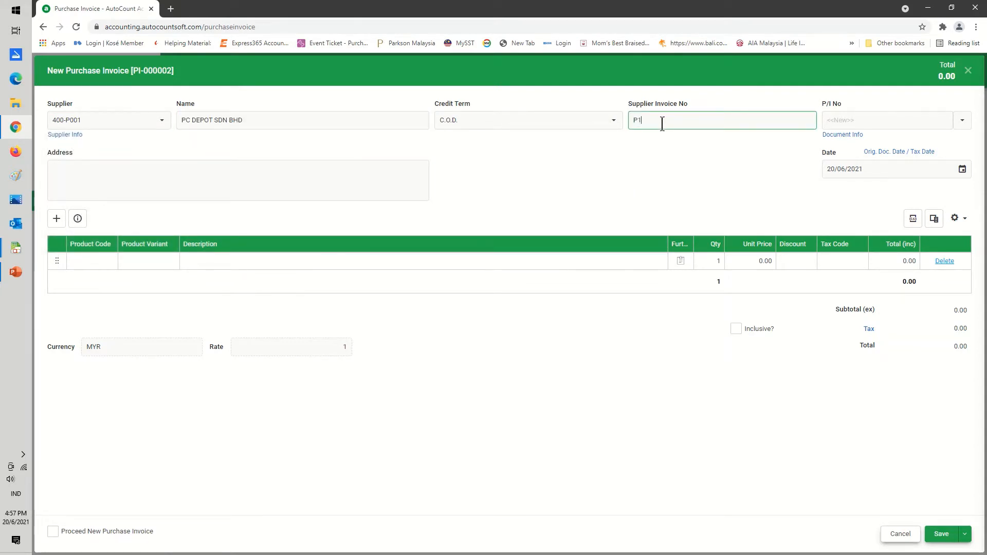
pyautogui.write('P1234')
pyautogui.click(962, 169)
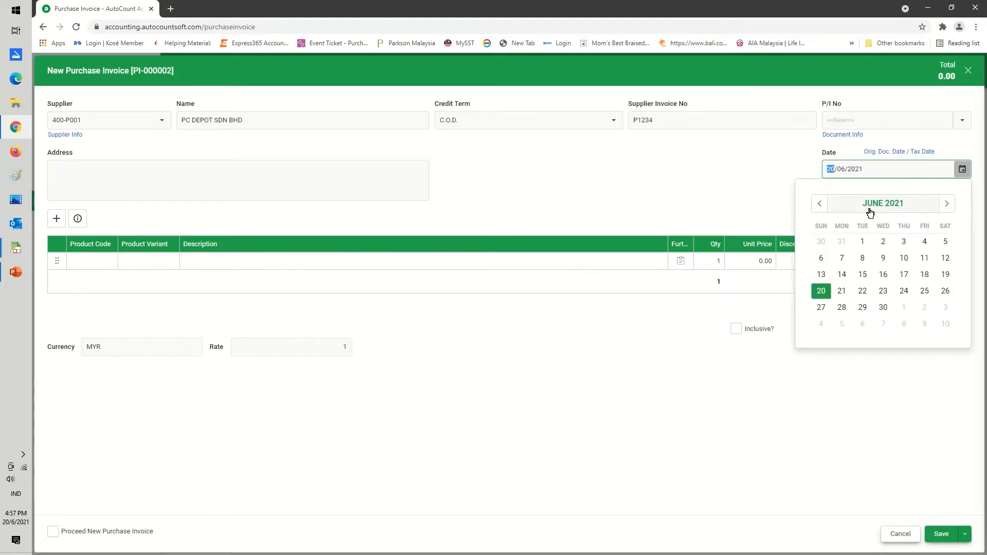
pyautogui.click(884, 243)
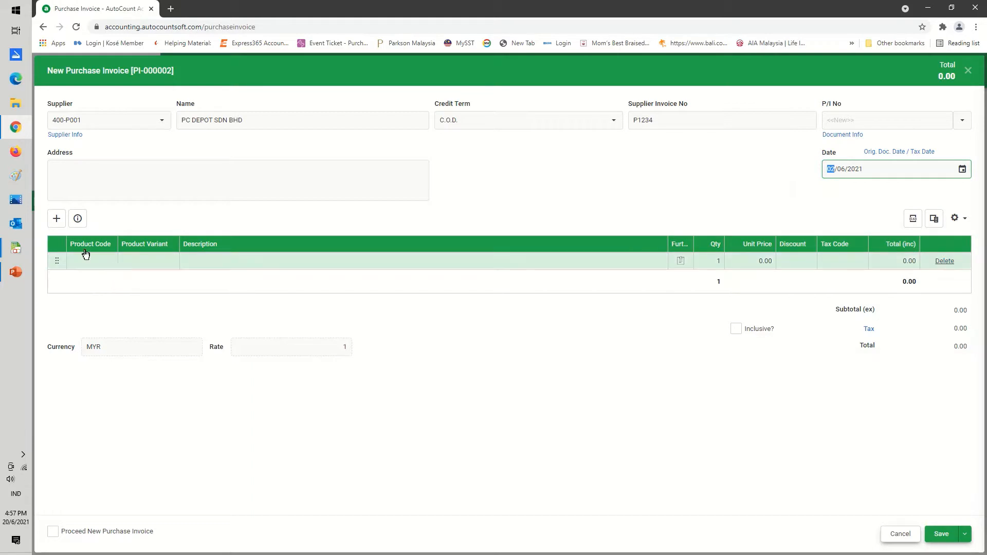
# Step: Add product CANON-4700 to the purchase invoice with quantity 6 at a unit price of 200.00, and save the invoice
pyautogui.click(57, 219)
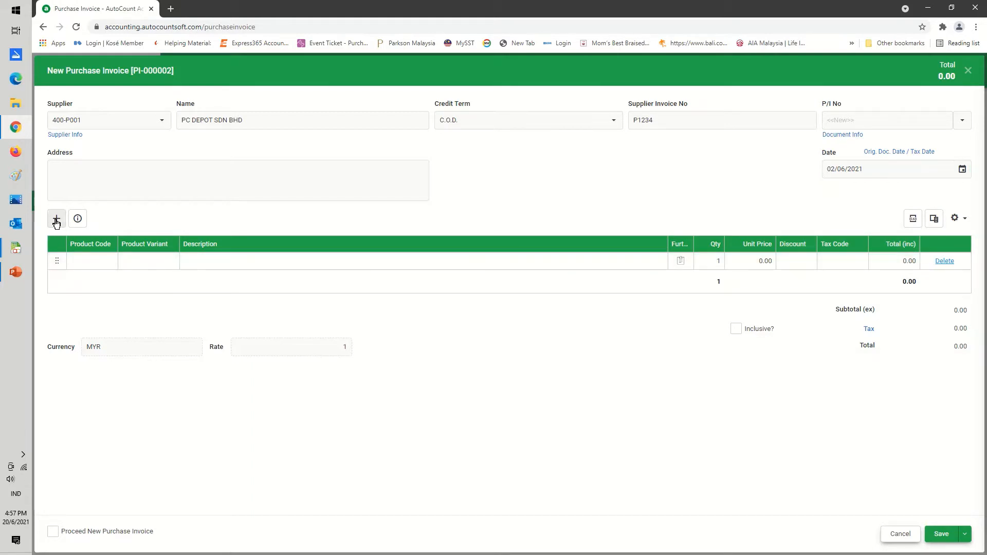
pyautogui.click(101, 260)
pyautogui.click(187, 330)
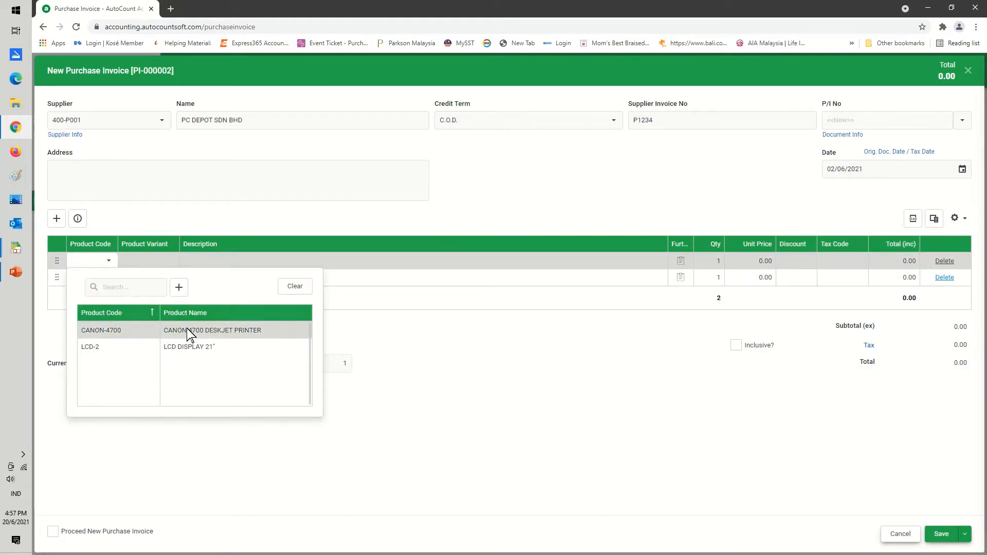
pyautogui.click(706, 261)
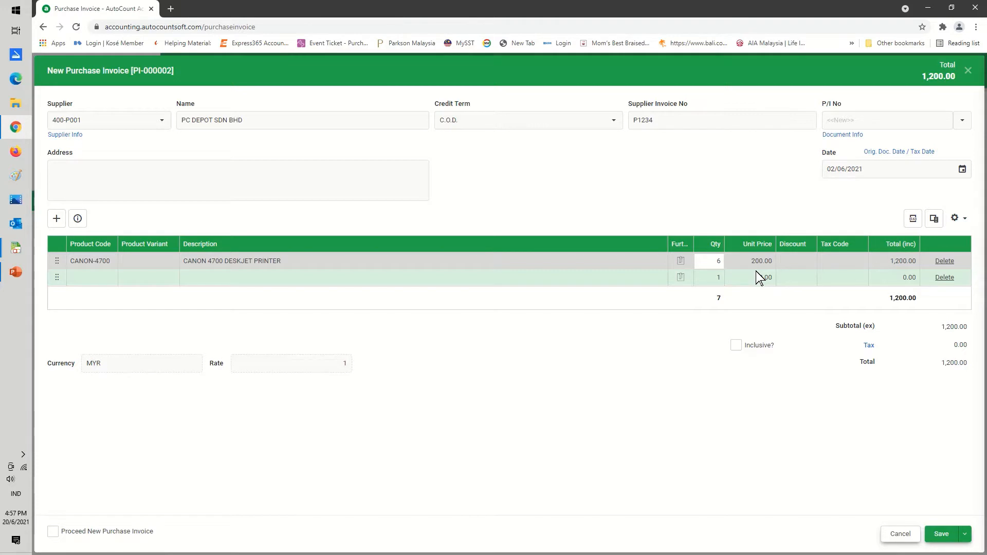
pyautogui.click(943, 536)
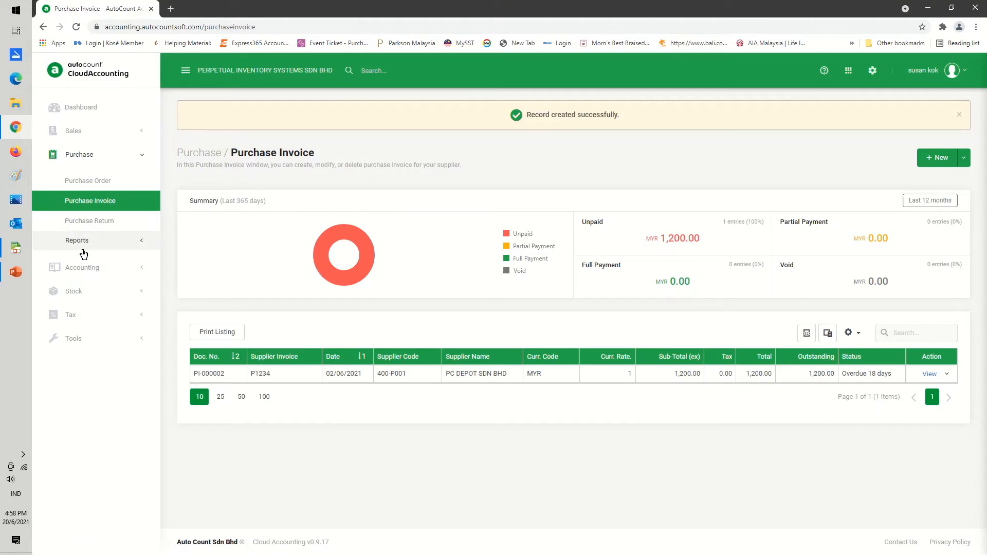
# Step: Generate this year's Balance Sheet Statement and preview it with the 1 column (A4) report
pyautogui.click(82, 268)
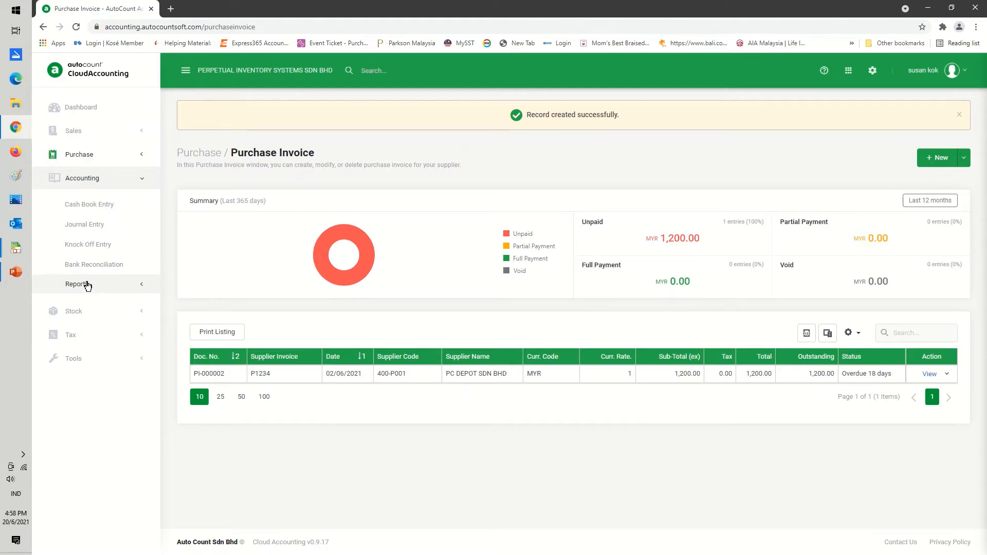
pyautogui.click(87, 286)
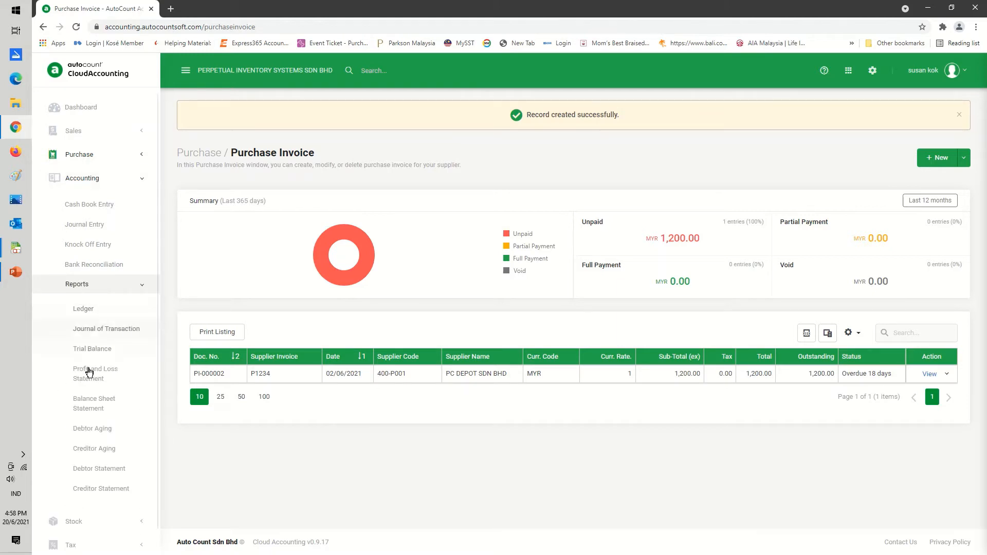
pyautogui.click(84, 409)
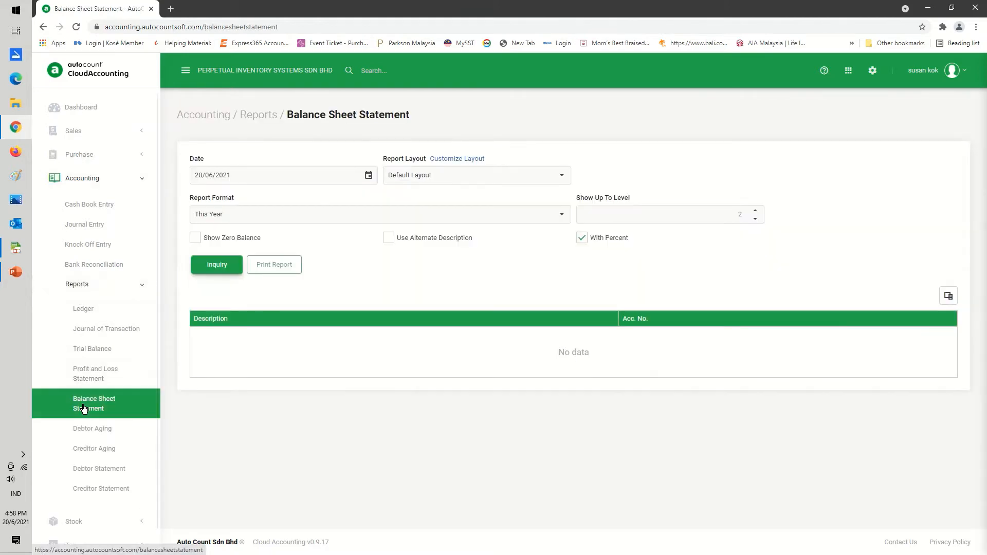
pyautogui.click(216, 265)
pyautogui.click(274, 265)
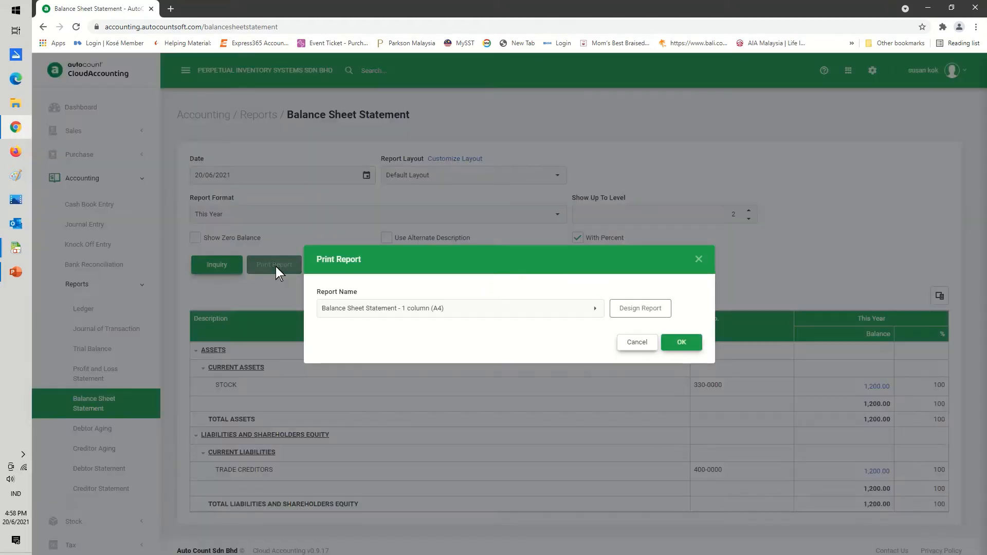
pyautogui.click(681, 342)
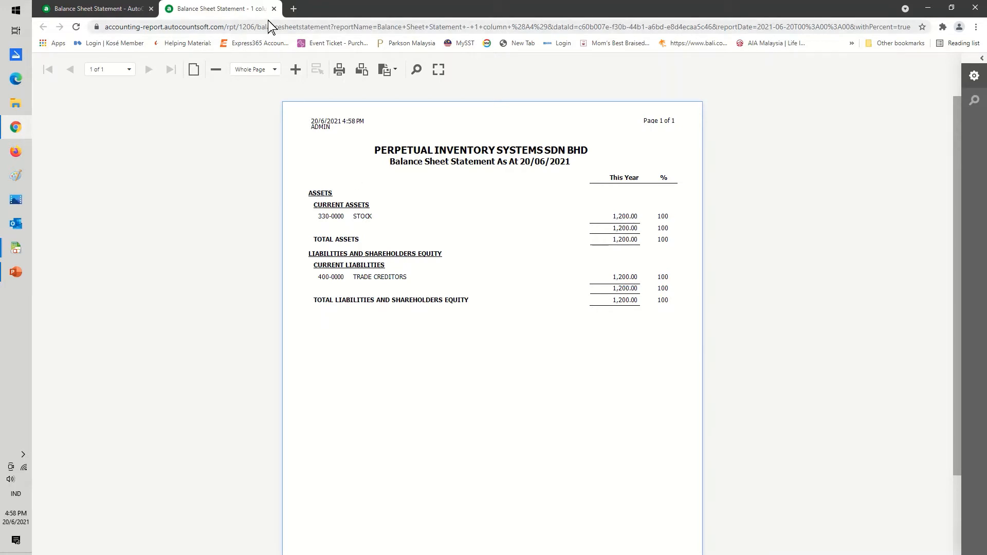
# Step: Close the balance sheet preview and start a purchase return copied from PC DEPOT SDN BHD's purchase invoice PI-000002
pyautogui.click(274, 8)
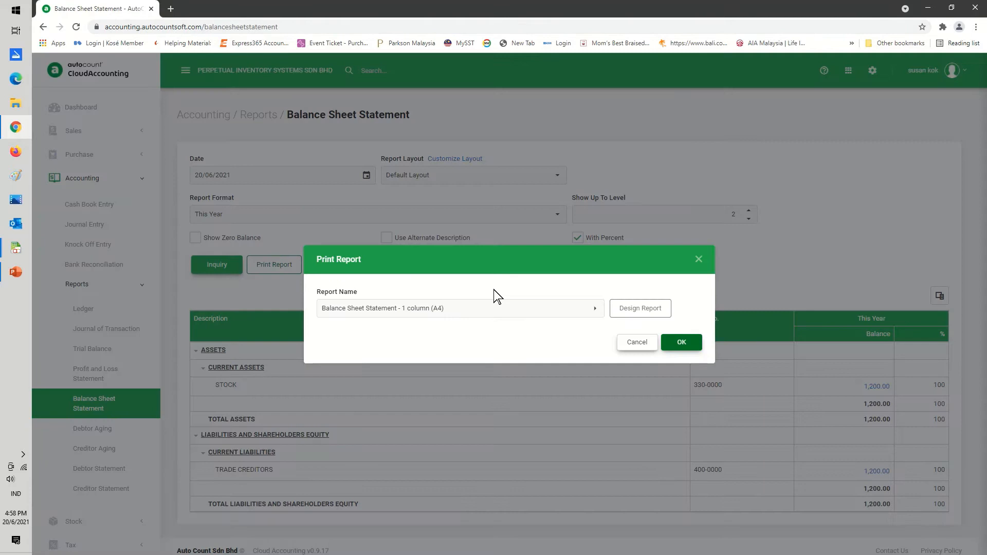
pyautogui.click(624, 343)
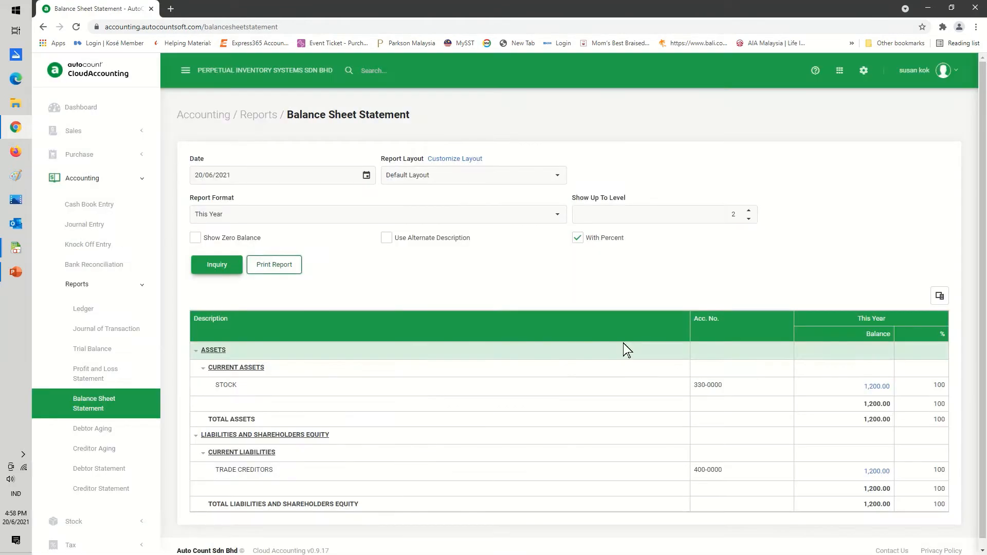
pyautogui.click(84, 154)
pyautogui.click(93, 222)
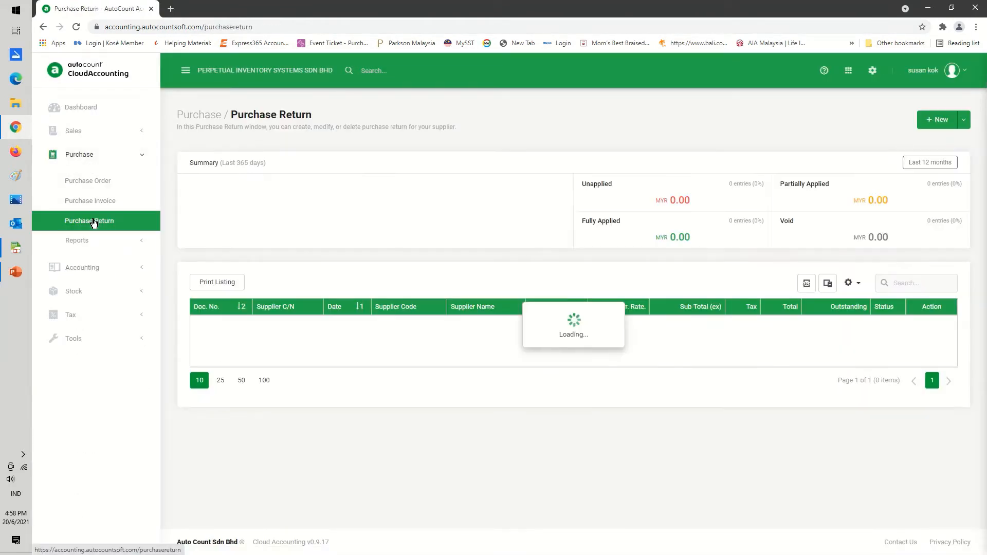
pyautogui.click(965, 121)
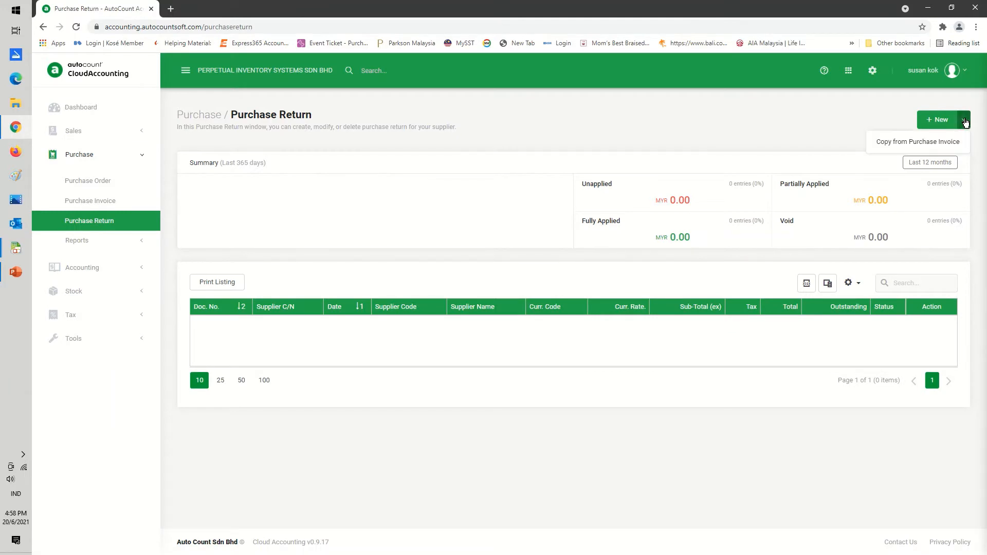
pyautogui.click(918, 142)
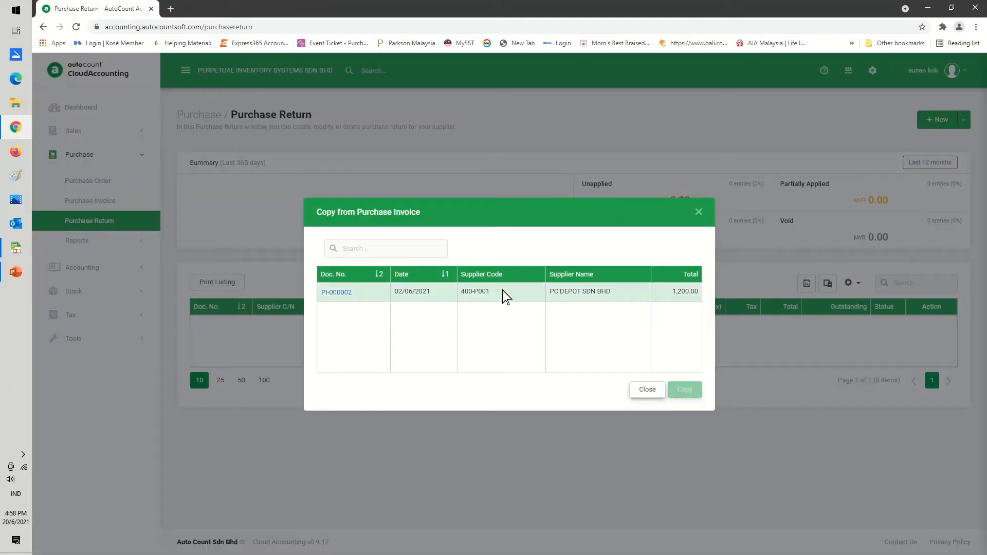
pyautogui.click(502, 291)
pyautogui.click(685, 389)
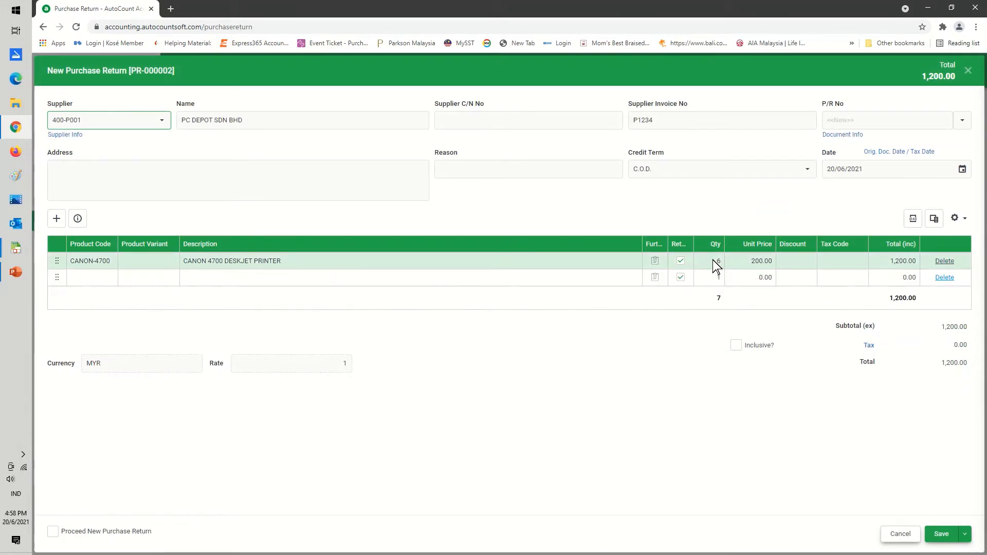
# Step: Set the returned CANON-4700 quantity to 1, the return reason to DEFECTIVE and the return date to 10/06/2021
pyautogui.click(714, 261)
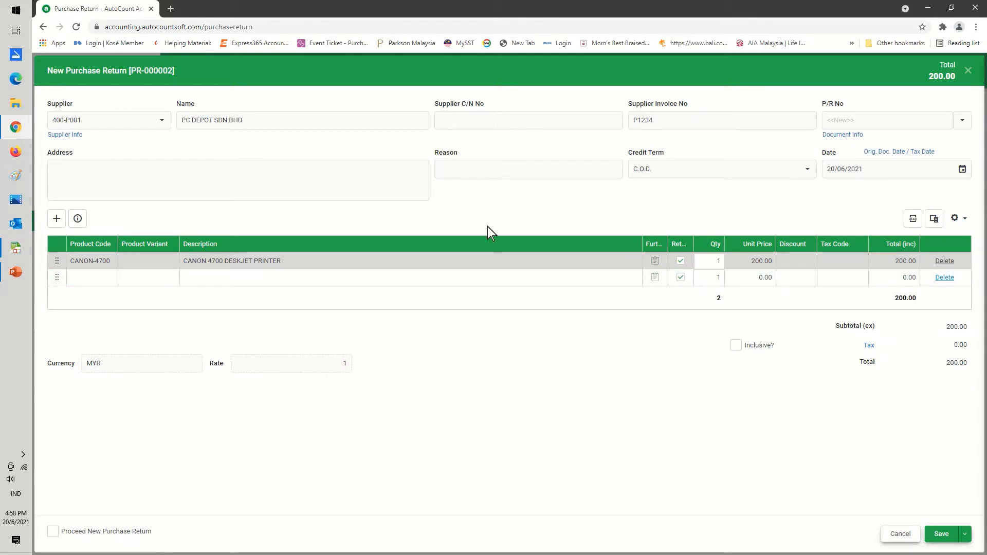
pyautogui.click(446, 171)
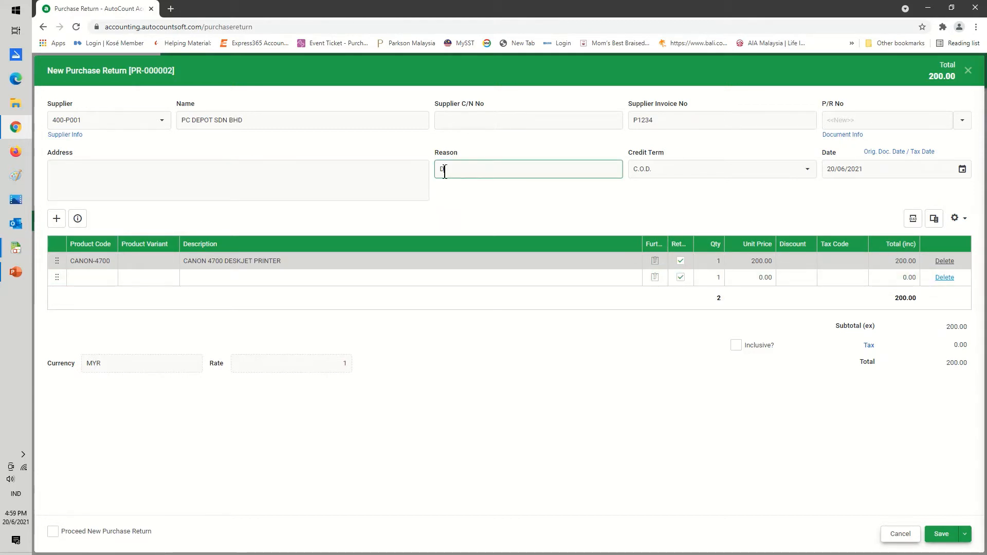
pyautogui.write('DEFECTIVE')
pyautogui.click(963, 173)
pyautogui.click(963, 173)
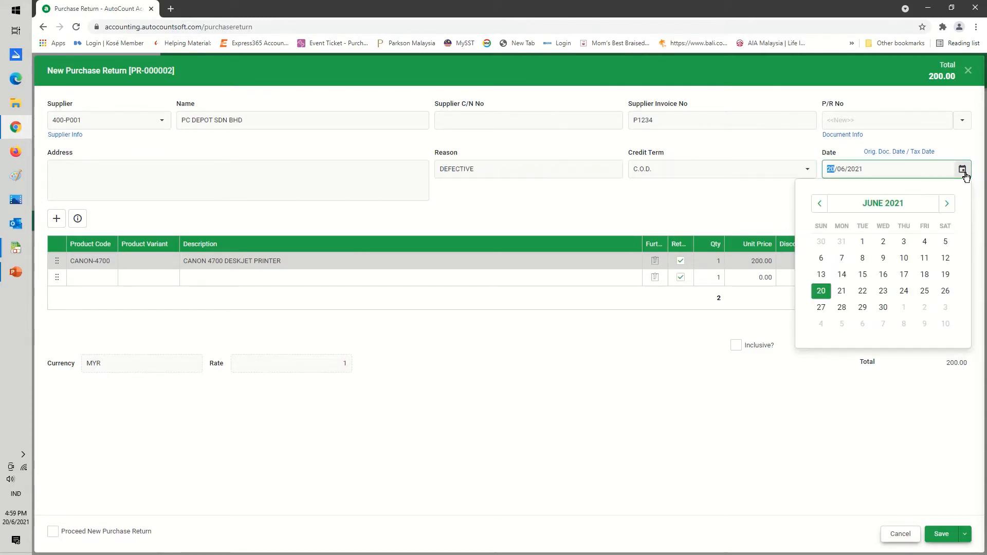
pyautogui.click(903, 258)
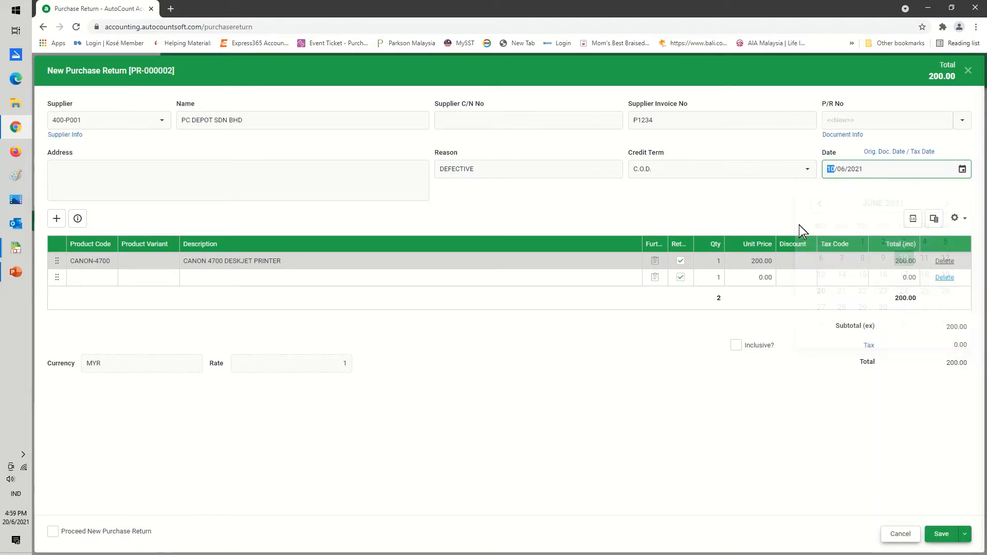
# Step: Enter CN 3333 as the supplier credit note number and save the purchase return
pyautogui.click(450, 123)
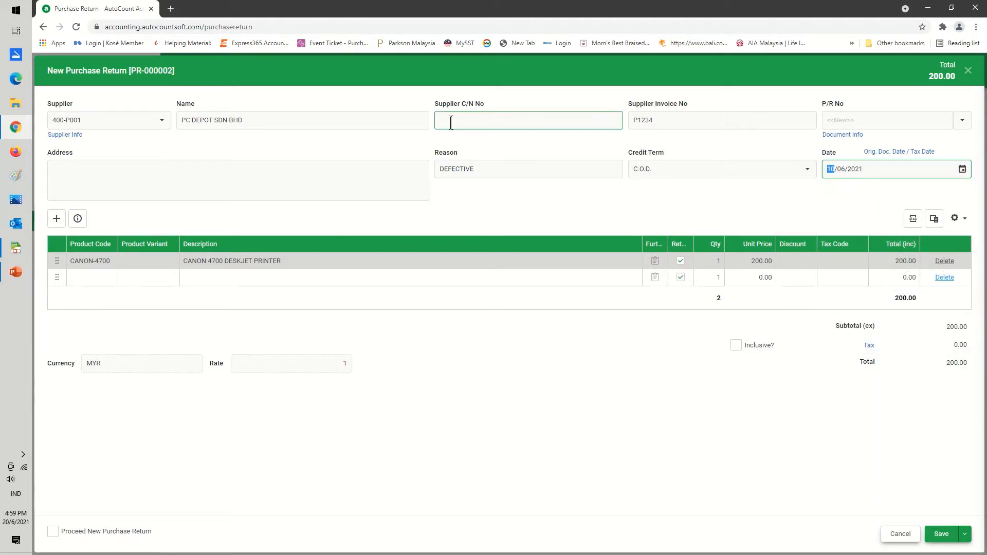
pyautogui.write('C')
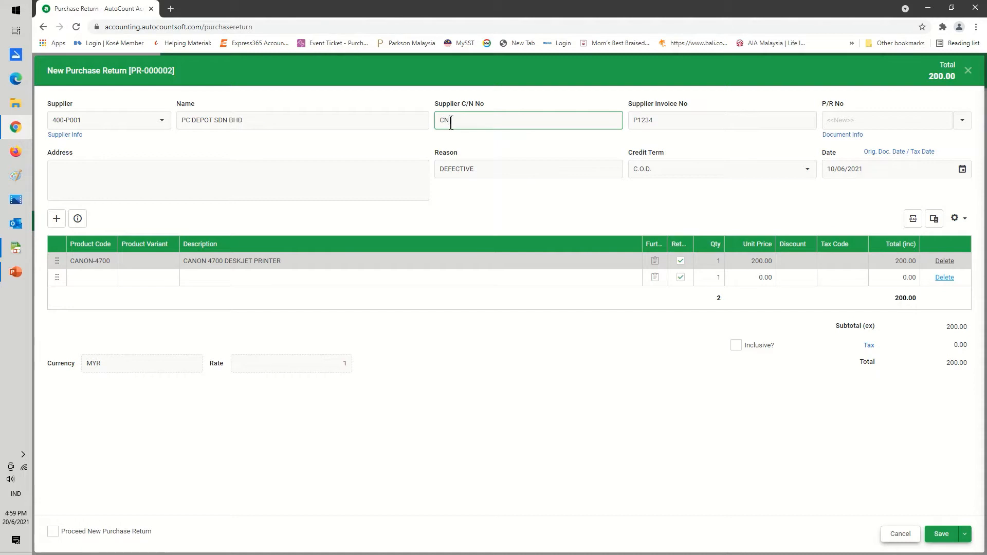
pyautogui.write('N3333')
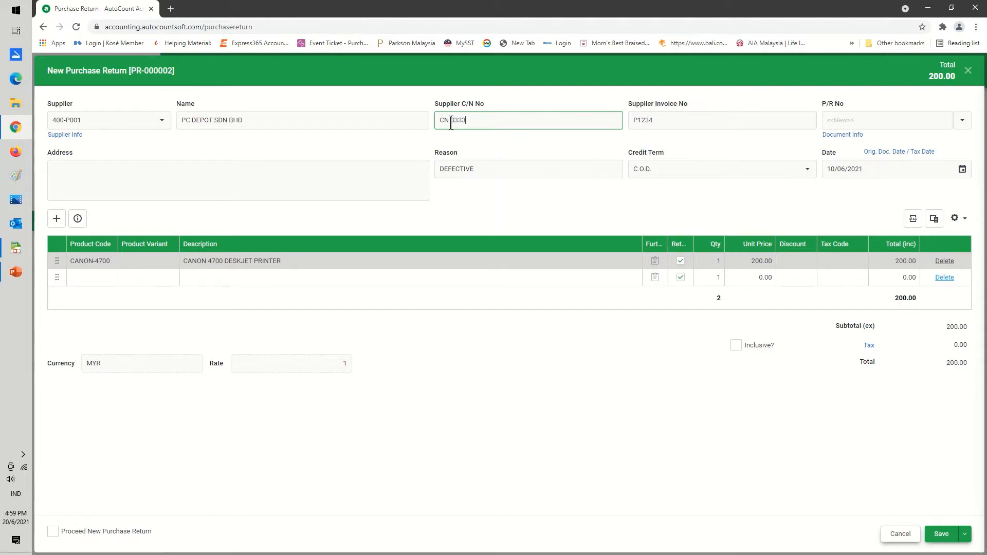
pyautogui.click(946, 537)
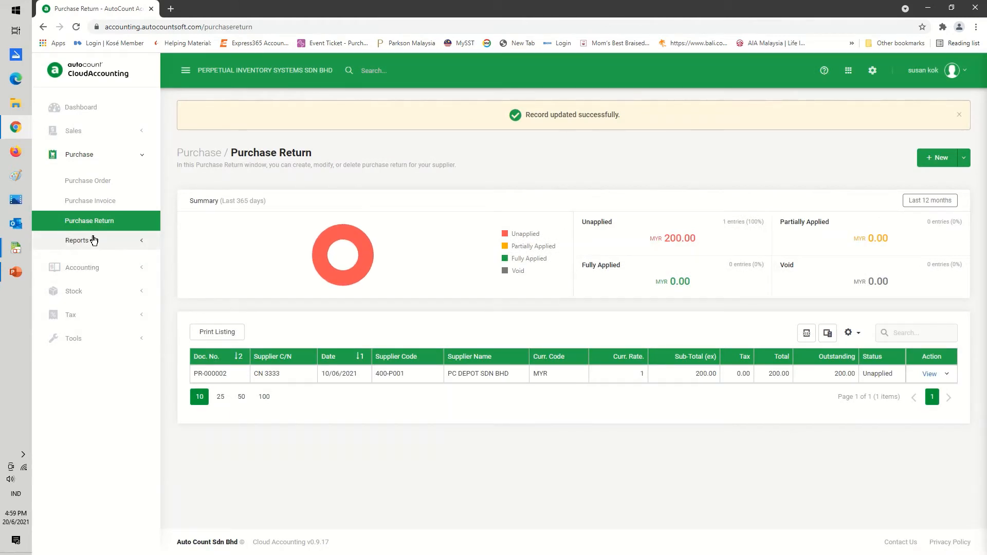
# Step: Generate this year's Balance Sheet Statement after the purchase return, preview its 1 column (A4) report, and close the preview
pyautogui.click(84, 267)
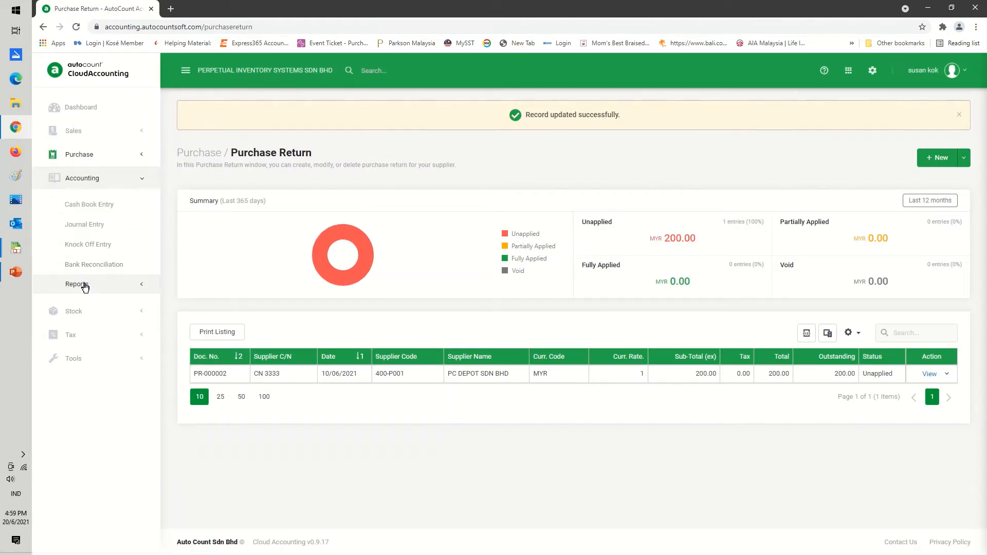
pyautogui.click(84, 285)
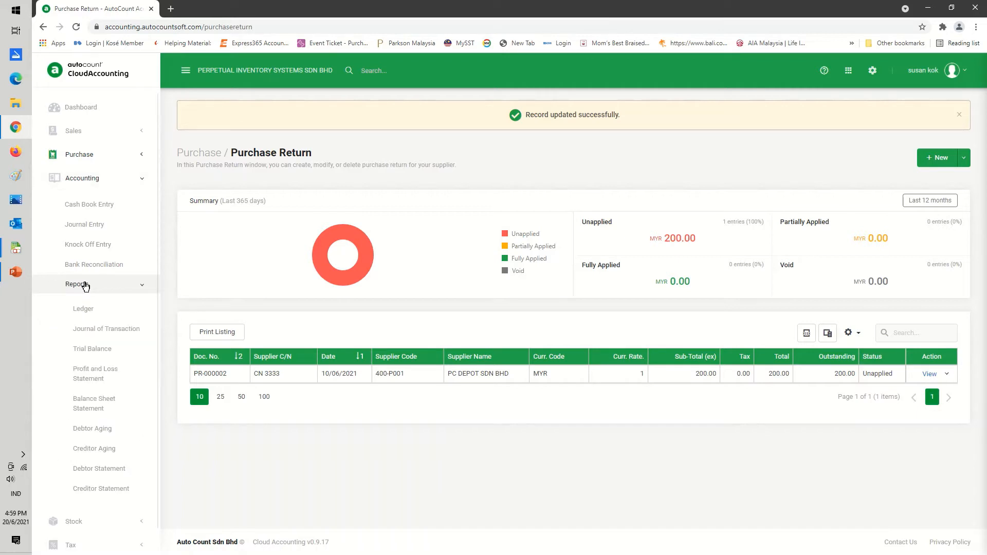
pyautogui.click(100, 410)
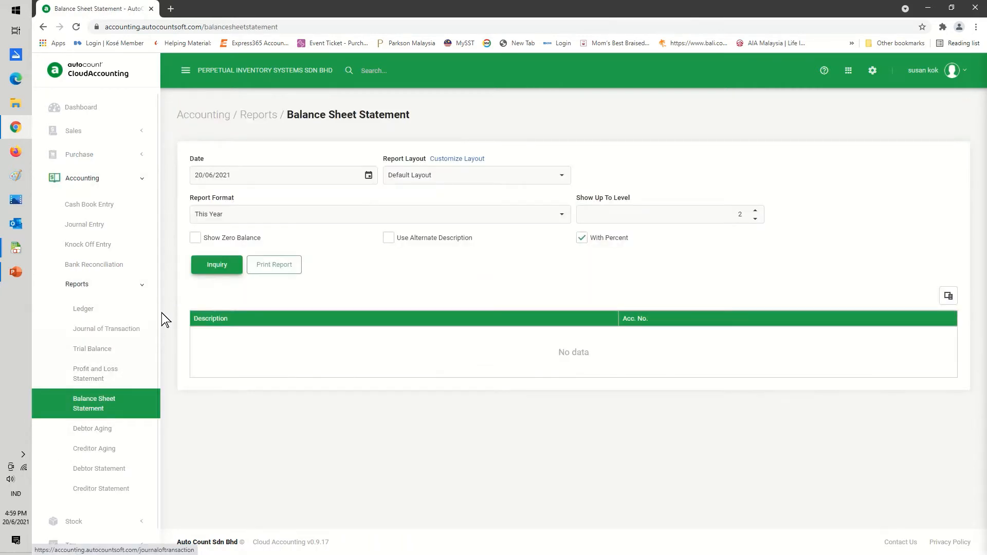
pyautogui.click(208, 266)
pyautogui.click(272, 265)
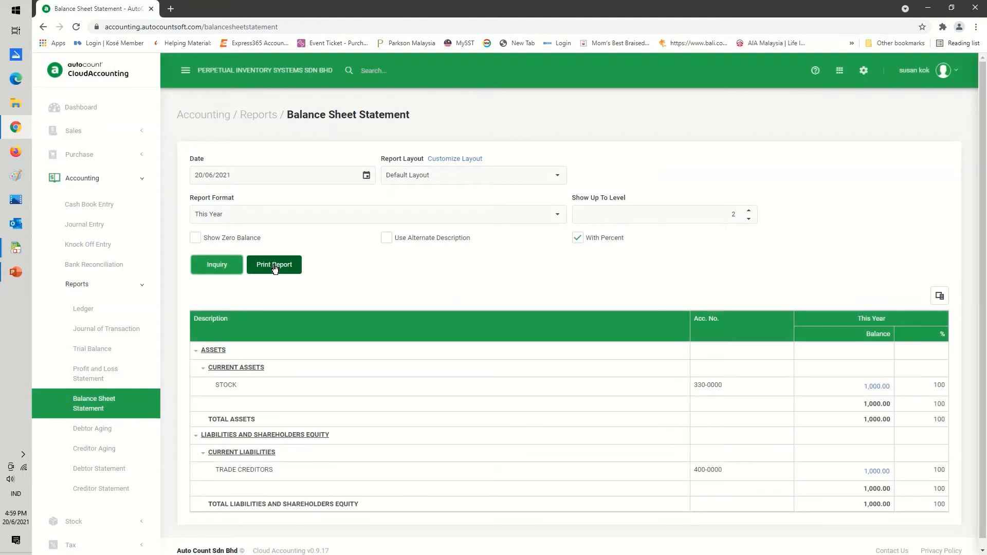
pyautogui.click(684, 341)
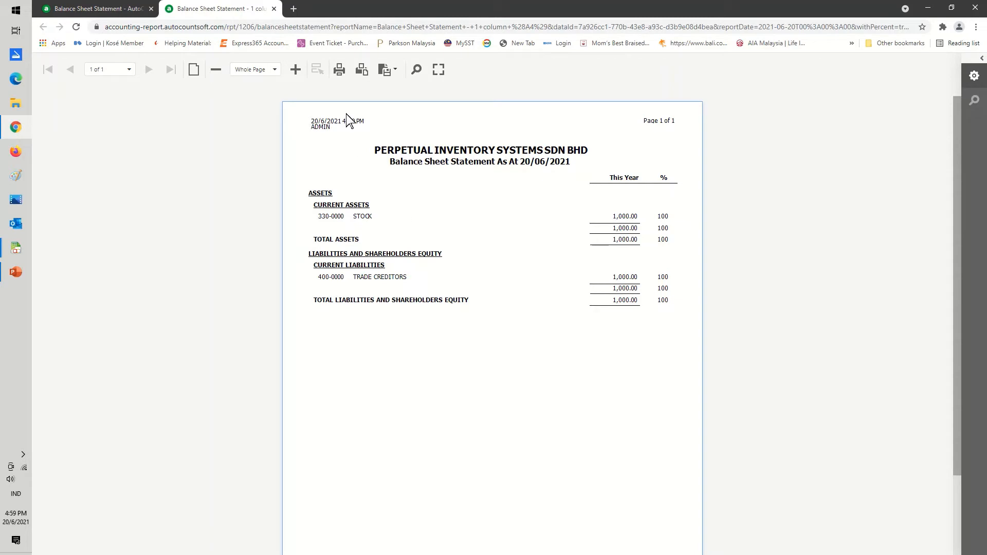
pyautogui.click(274, 9)
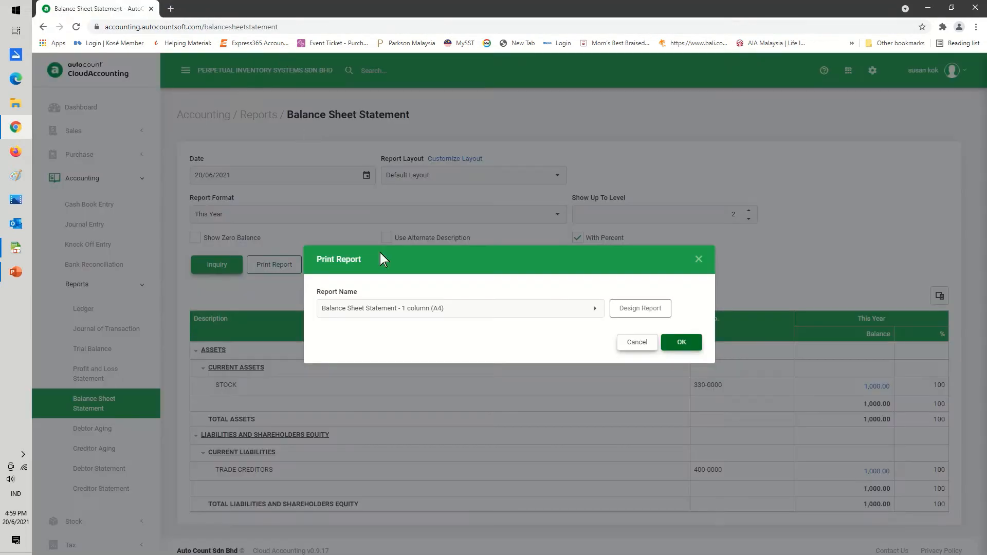
pyautogui.click(632, 344)
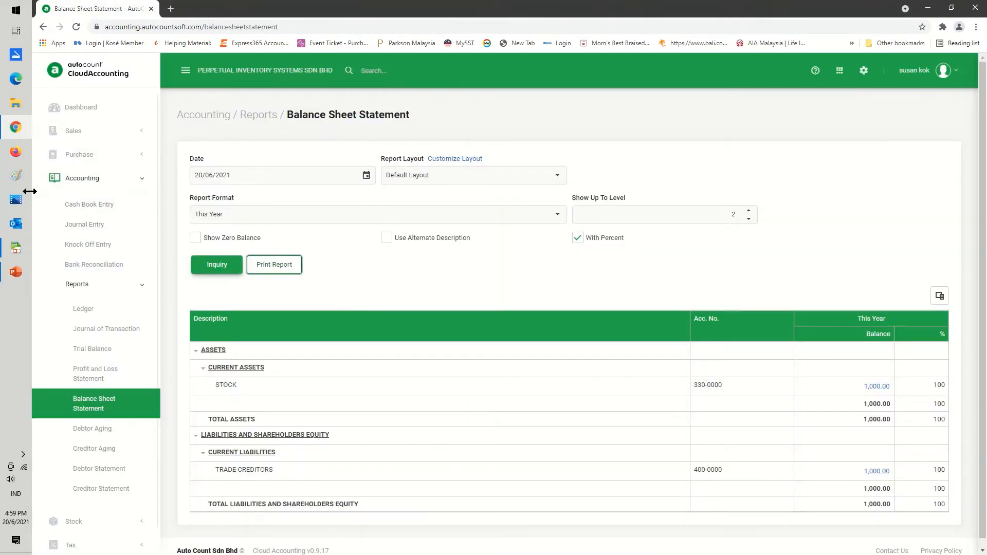
# Step: Start a new sales invoice for customer AA COMPANY SDN BHD (300-A001)
pyautogui.click(82, 132)
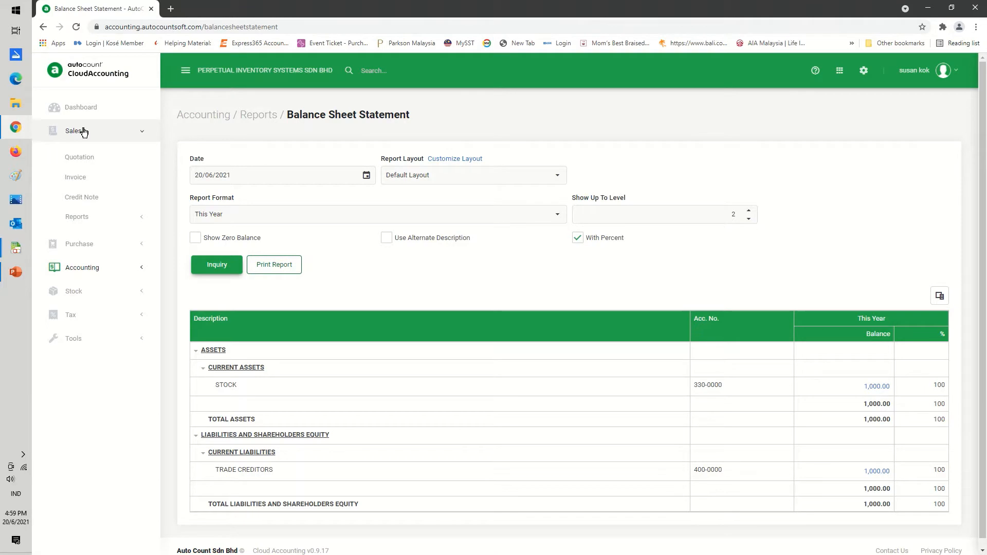
pyautogui.click(95, 182)
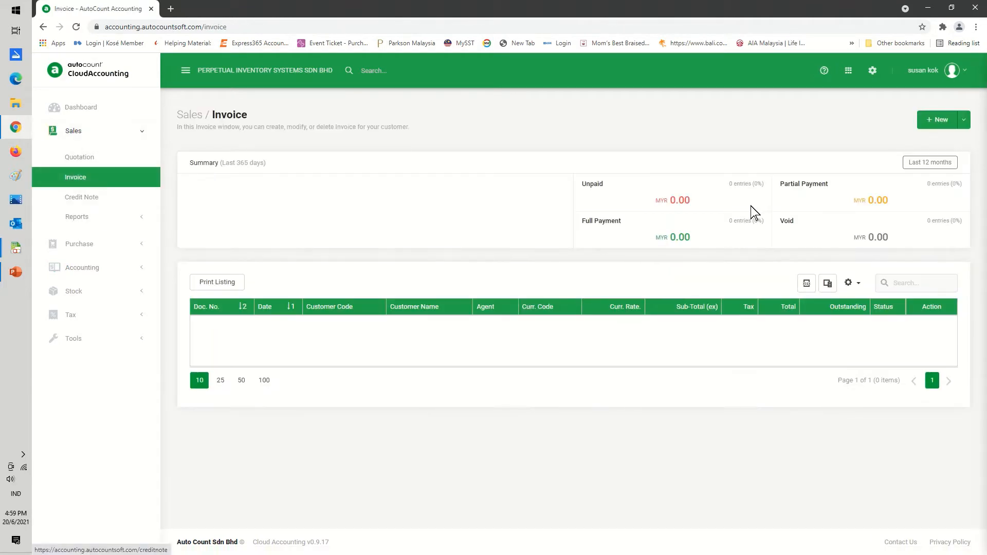
pyautogui.click(937, 121)
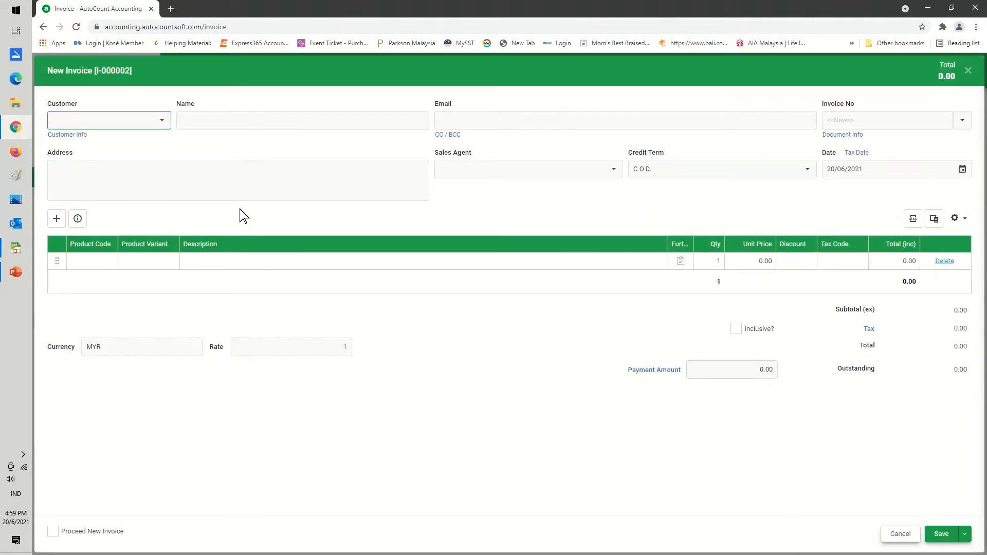
pyautogui.click(161, 120)
pyautogui.click(149, 192)
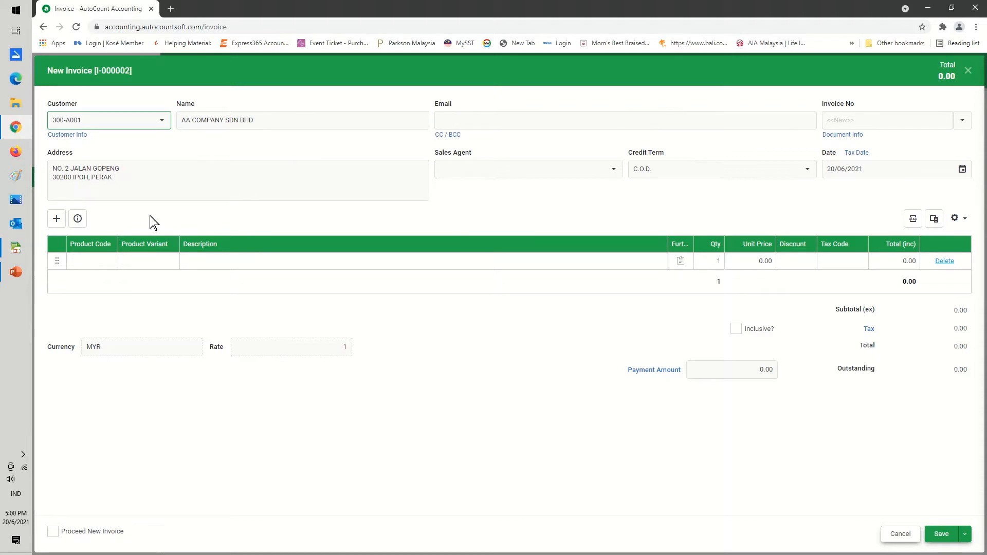
# Step: Add product CANON-4700 to the sales invoice with quantity 3 at a unit price of 400.00, and save the invoice
pyautogui.click(83, 257)
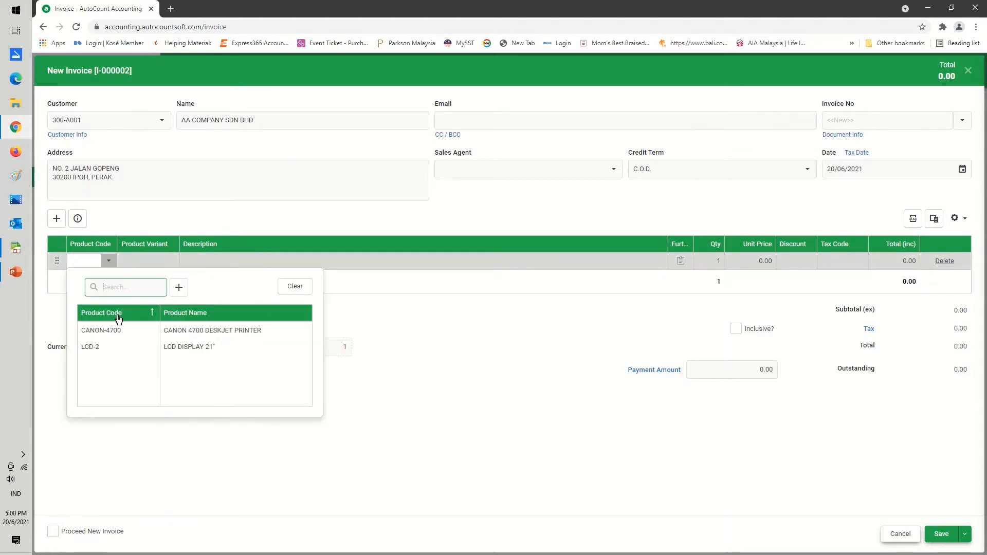
pyautogui.click(183, 330)
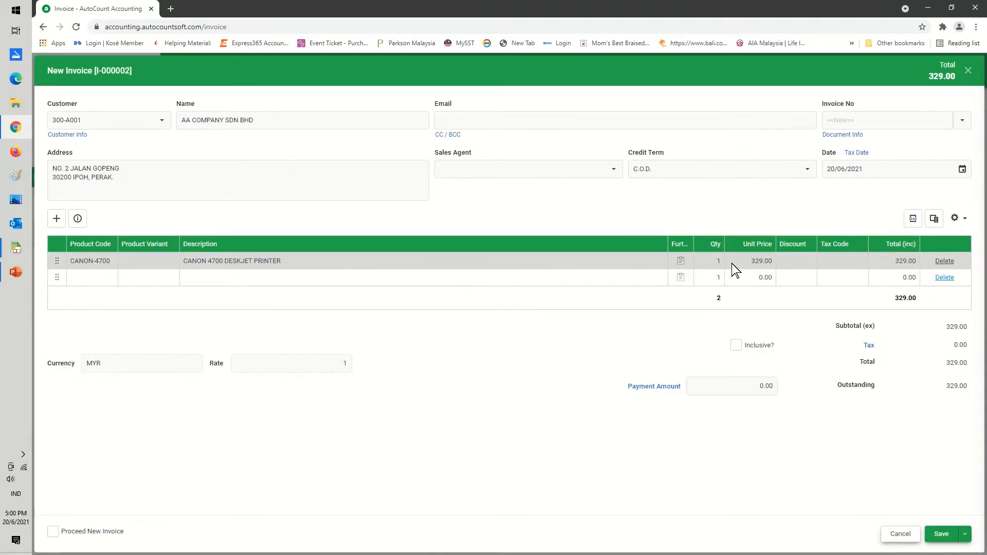
pyautogui.click(710, 260)
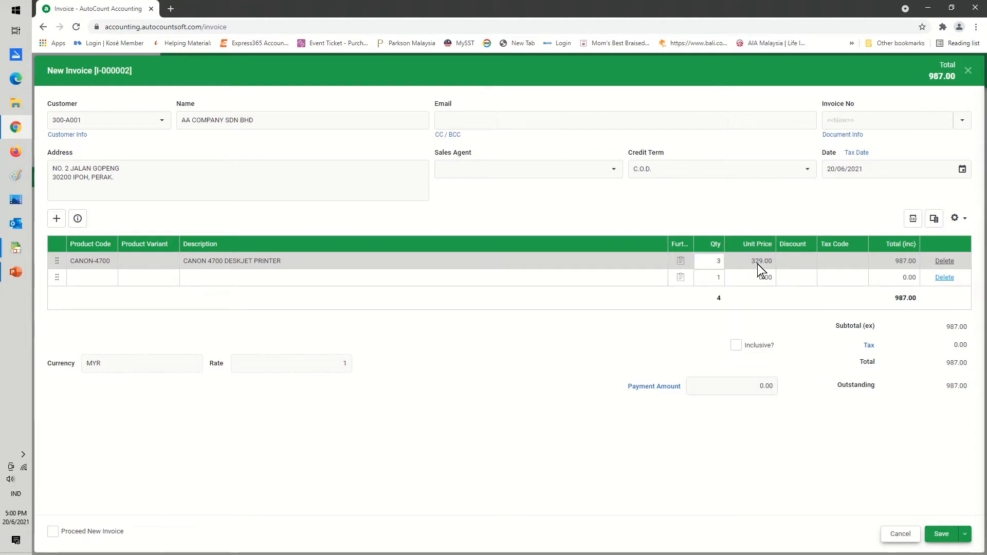
pyautogui.click(736, 259)
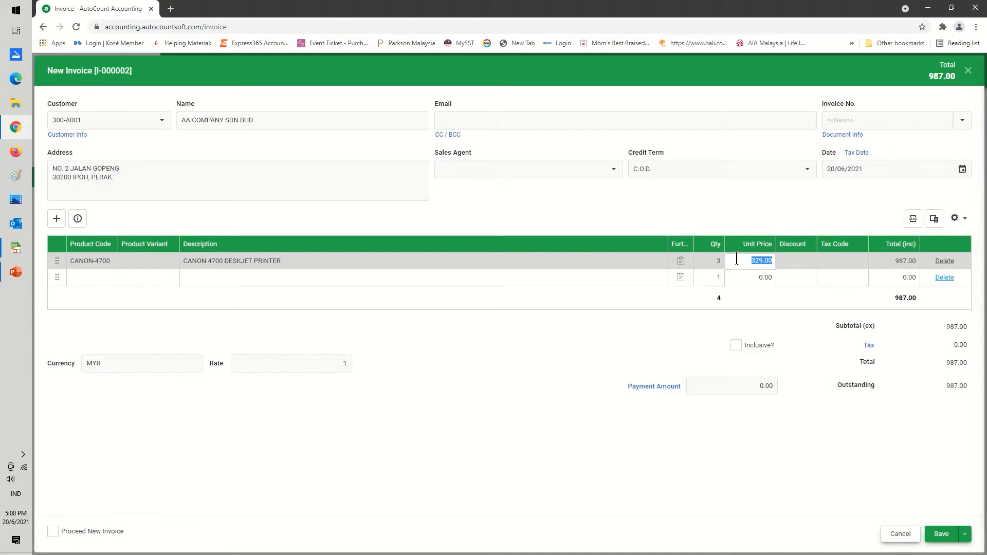
pyautogui.write('35')
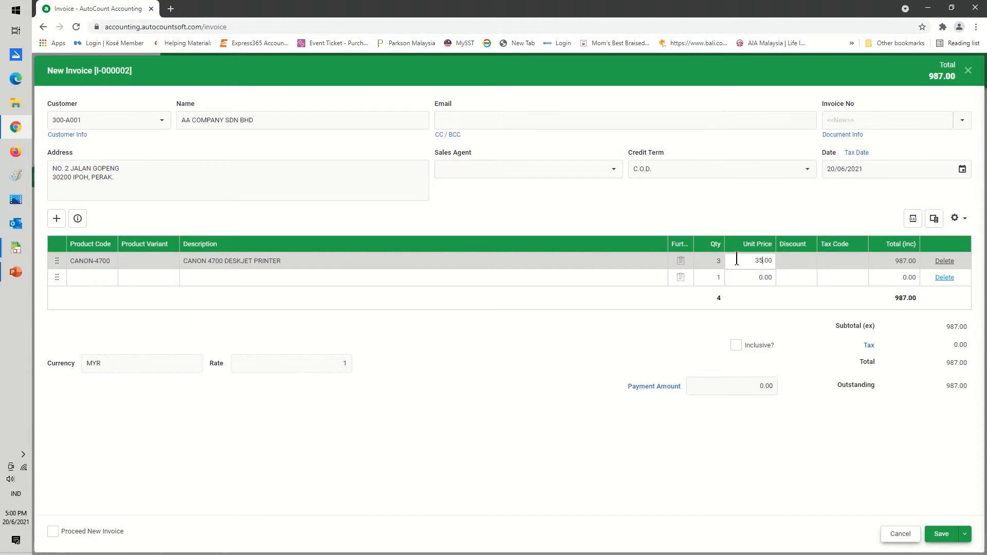
pyautogui.press('BackSpace')
pyautogui.write('400')
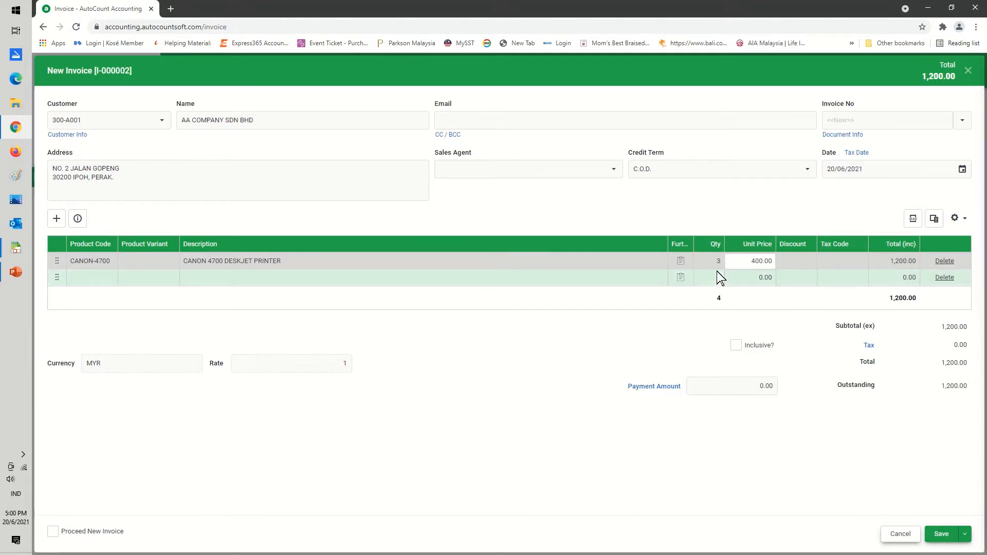
pyautogui.click(717, 273)
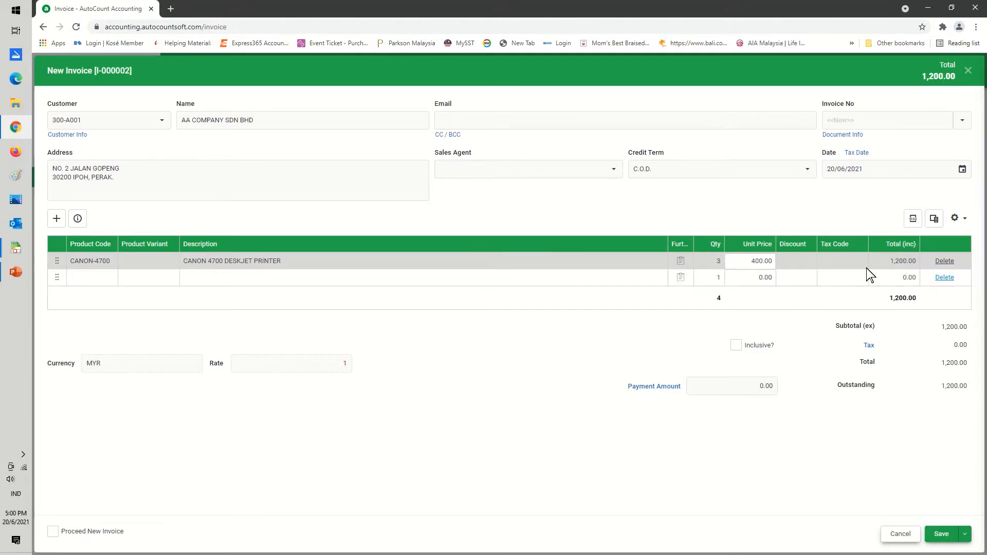
pyautogui.click(940, 534)
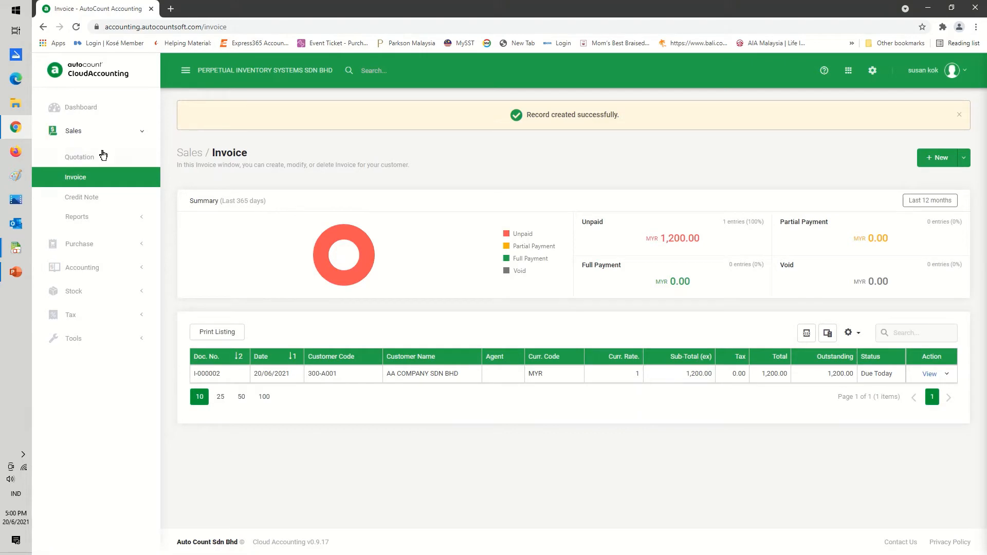
# Step: Run the Stock Card report inquiry filtered to stock item CANON-4700
pyautogui.click(80, 272)
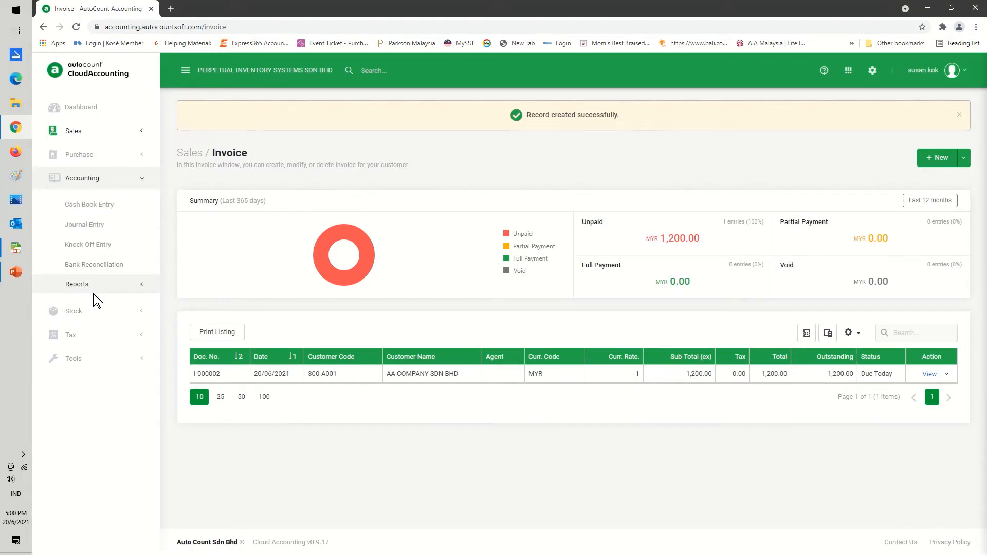
pyautogui.click(94, 313)
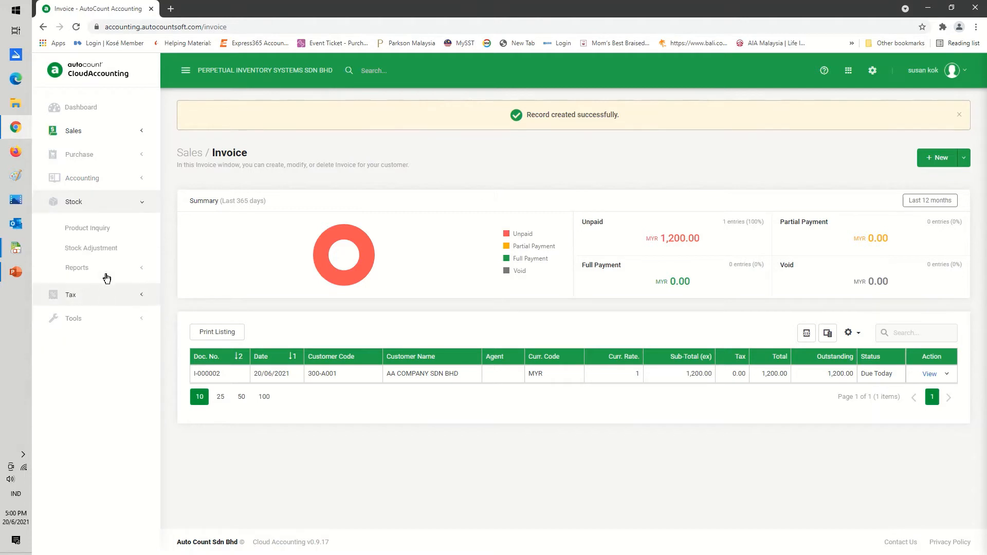
pyautogui.click(94, 266)
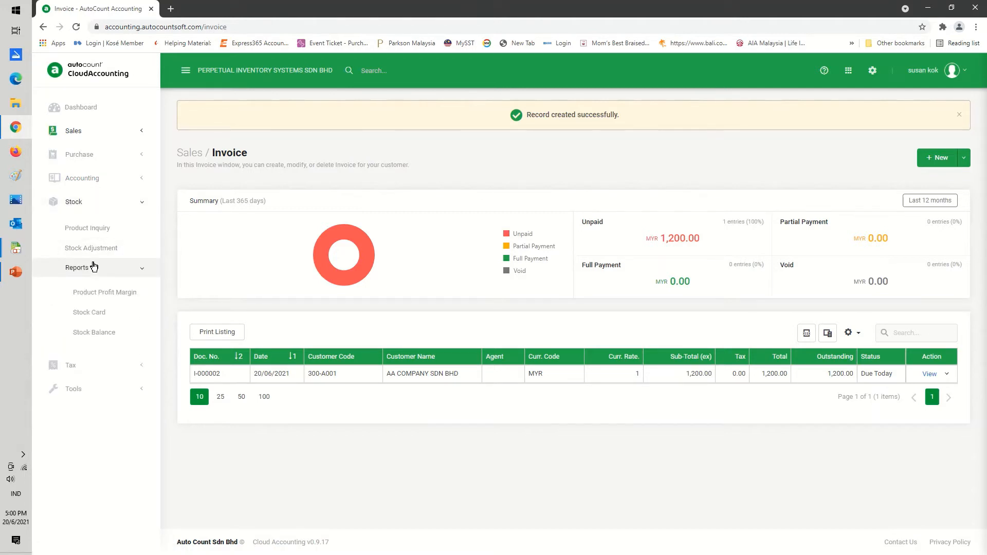
pyautogui.click(98, 314)
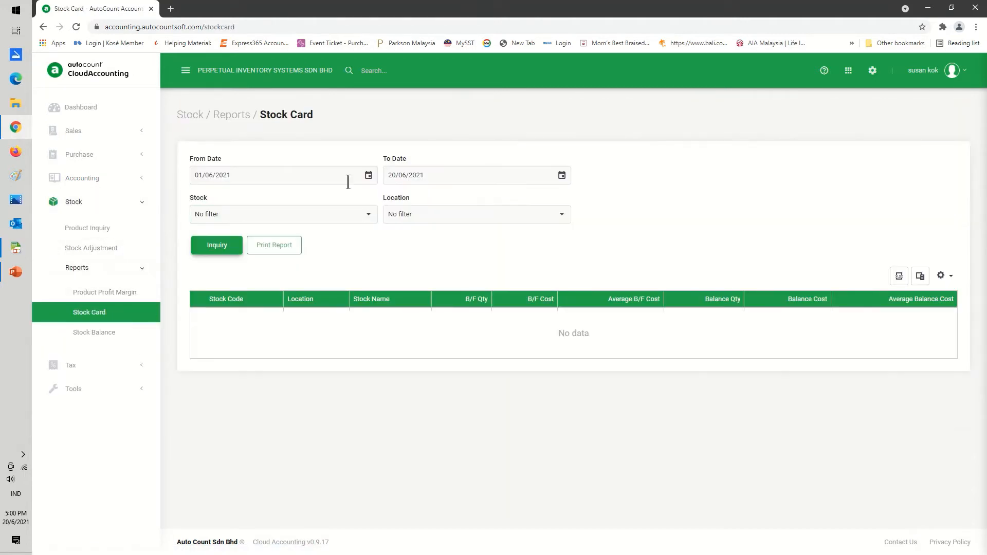
pyautogui.click(368, 214)
pyautogui.click(236, 271)
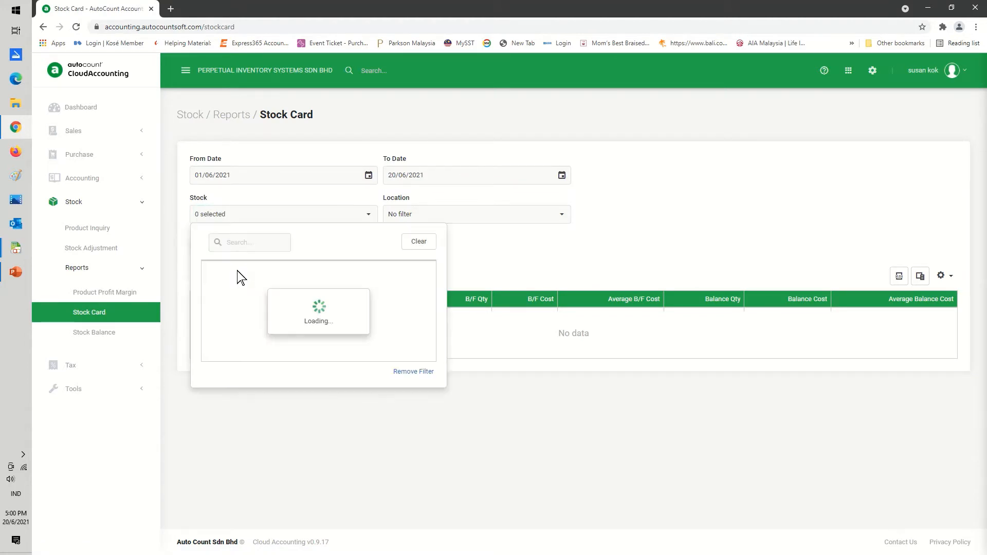
pyautogui.click(218, 286)
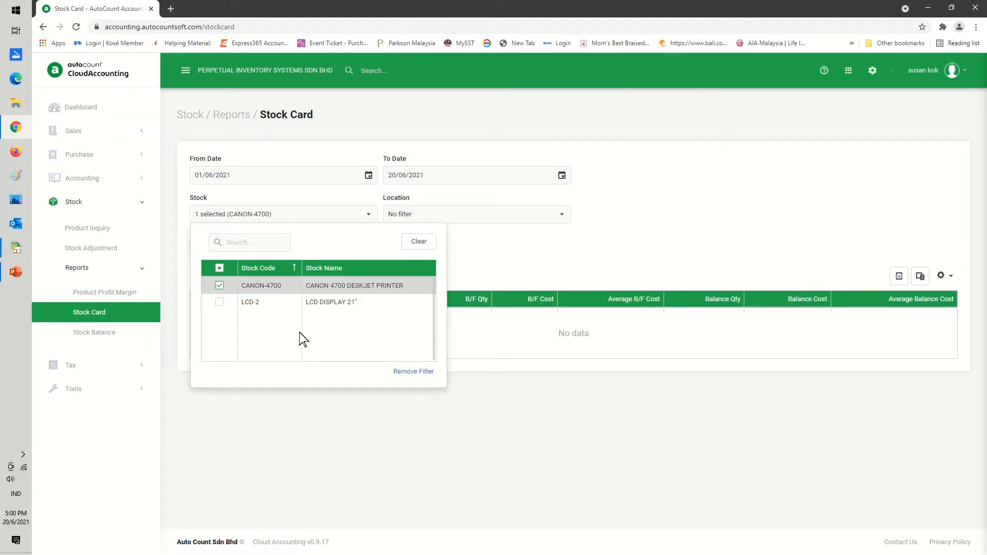
pyautogui.click(300, 394)
pyautogui.click(226, 249)
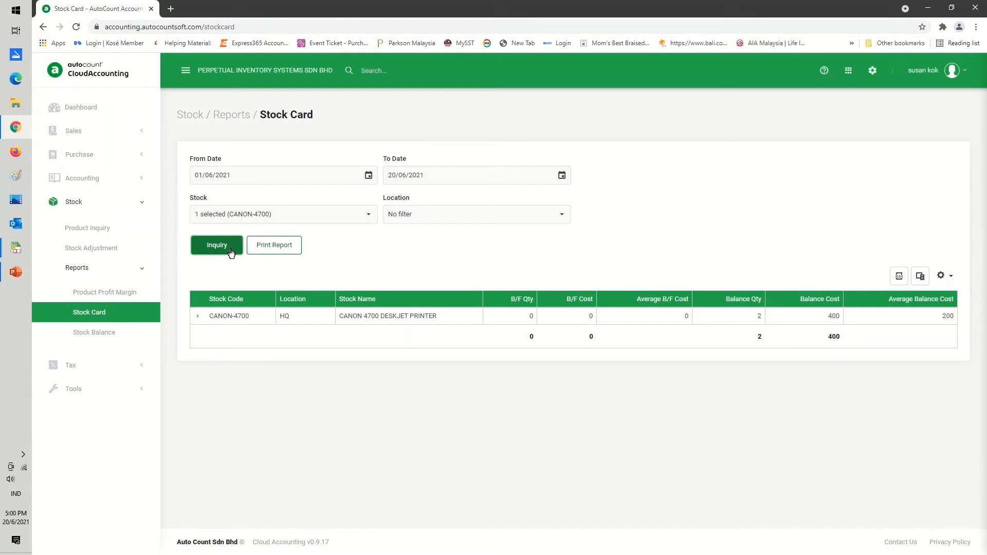
# Step: Preview the printable Stock Card report for CANON-4700, examine its stock movements, and close the preview and print dialog
pyautogui.click(275, 243)
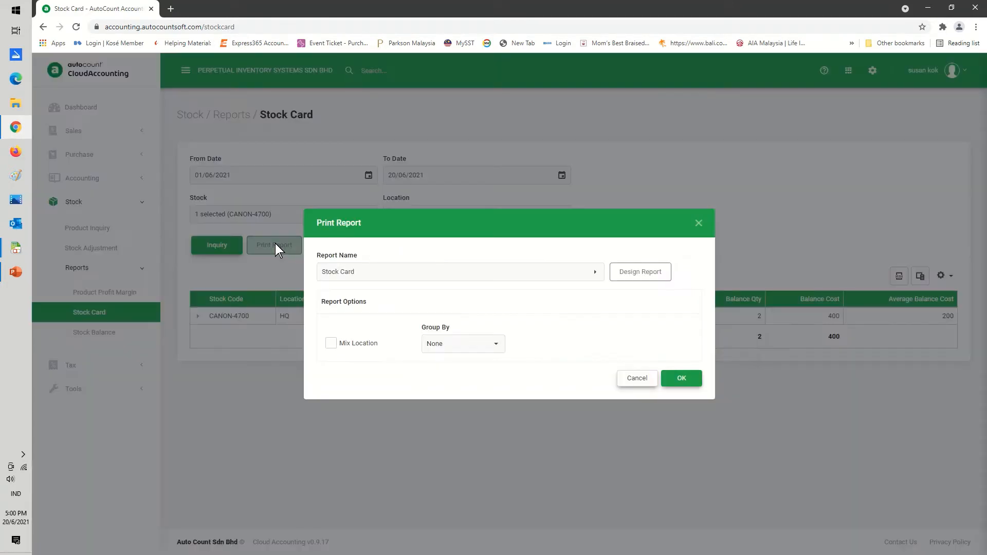
pyautogui.click(687, 381)
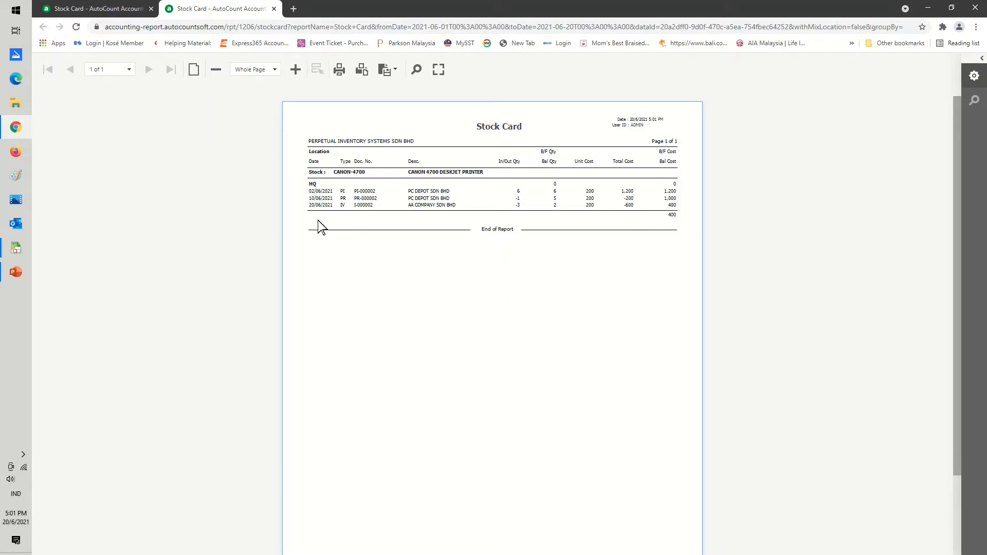
pyautogui.click(274, 9)
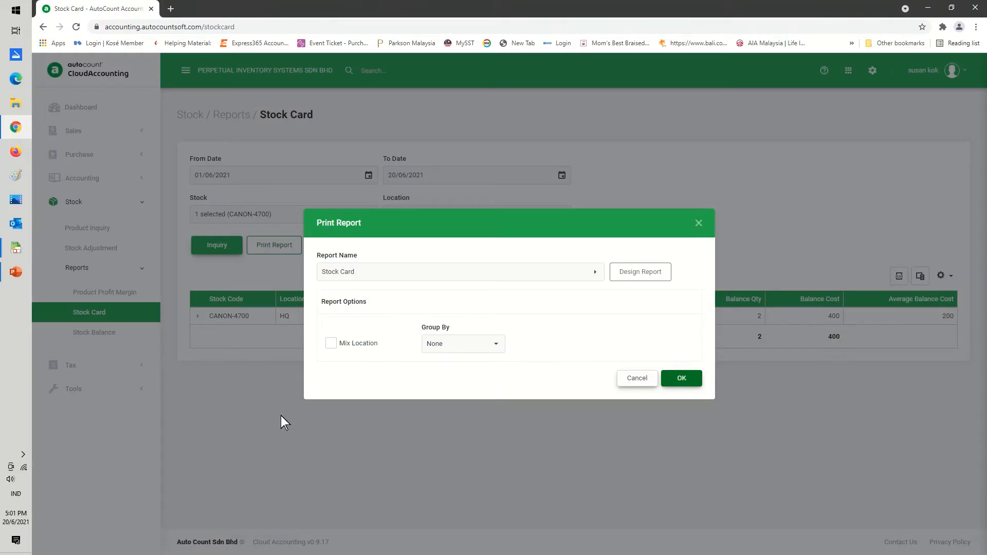
pyautogui.click(637, 378)
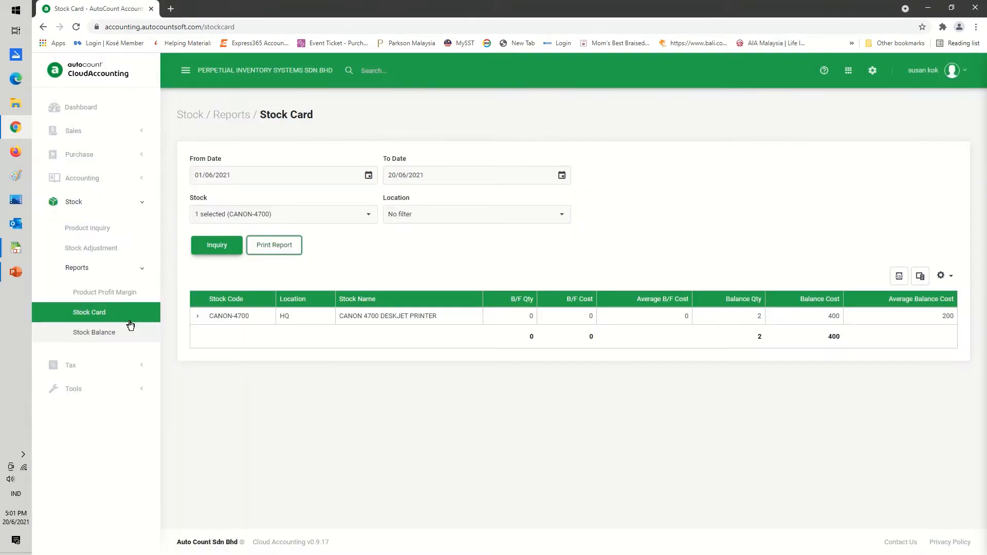
# Step: Generate this year's Balance Sheet Statement after the sale, preview its 1 column (A4) report, and close the preview
pyautogui.click(93, 179)
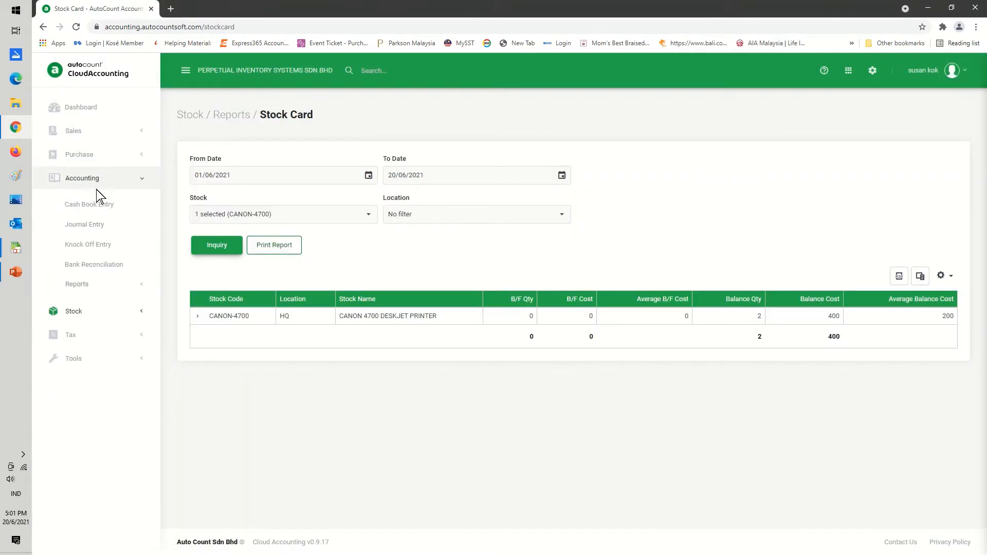
pyautogui.click(77, 284)
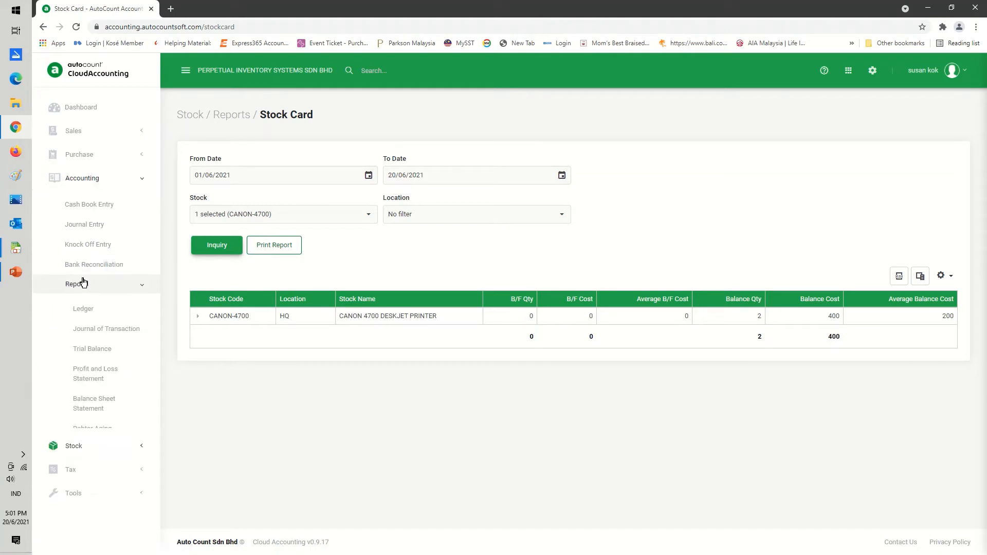
pyautogui.click(102, 406)
pyautogui.click(220, 266)
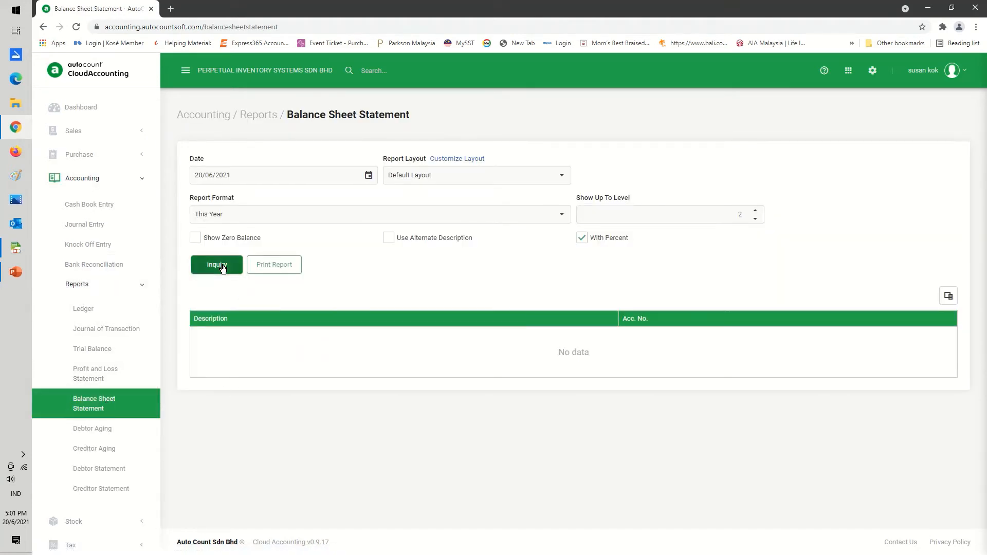
pyautogui.click(274, 264)
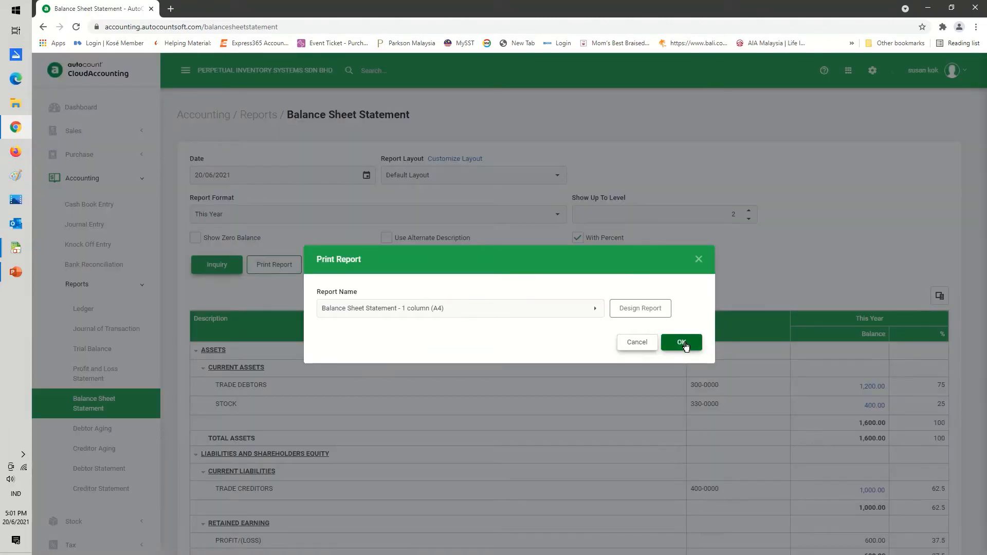
pyautogui.click(682, 342)
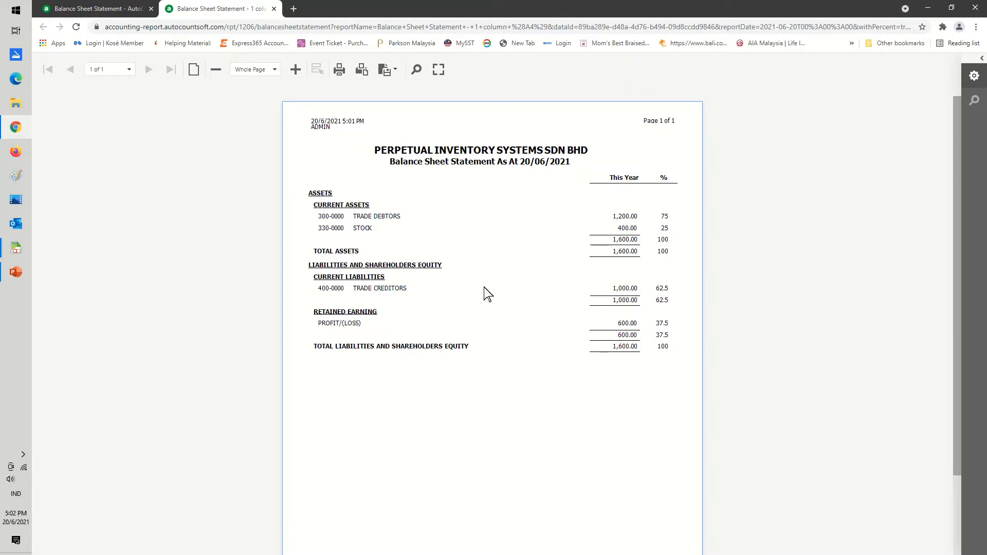
pyautogui.click(274, 9)
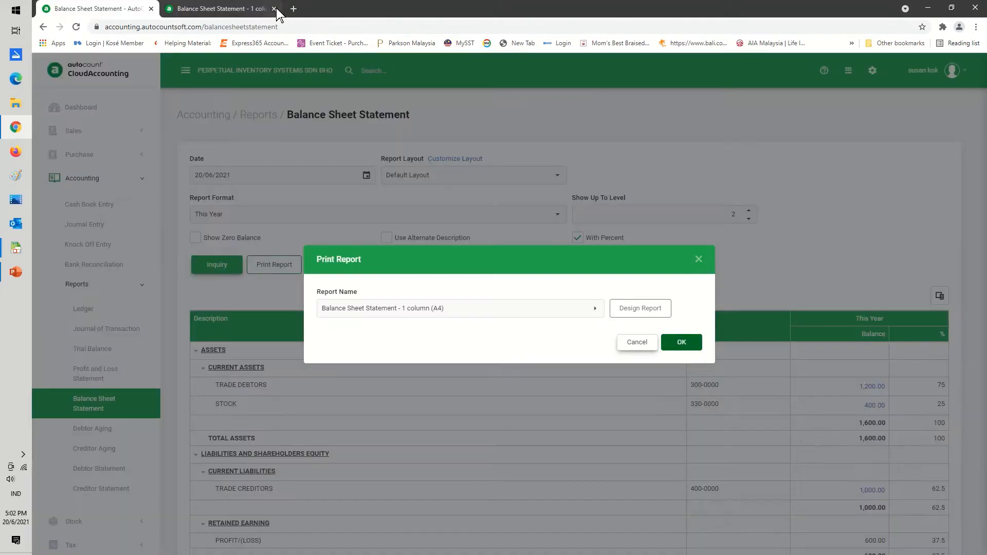
pyautogui.click(637, 342)
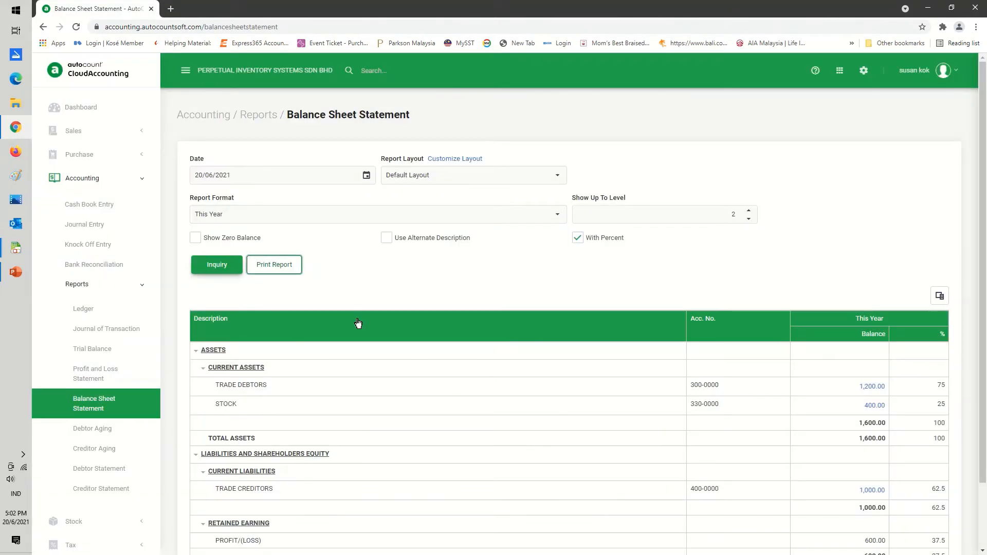
# Step: Generate this year's Profit and Loss Statement, preview its 1 column (A4) report, and close the preview
pyautogui.click(80, 179)
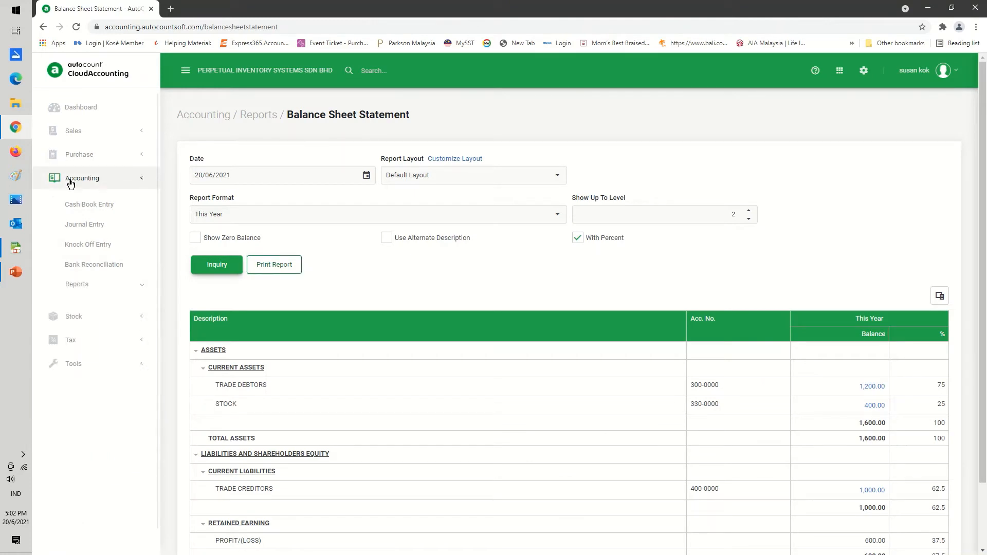
pyautogui.click(95, 180)
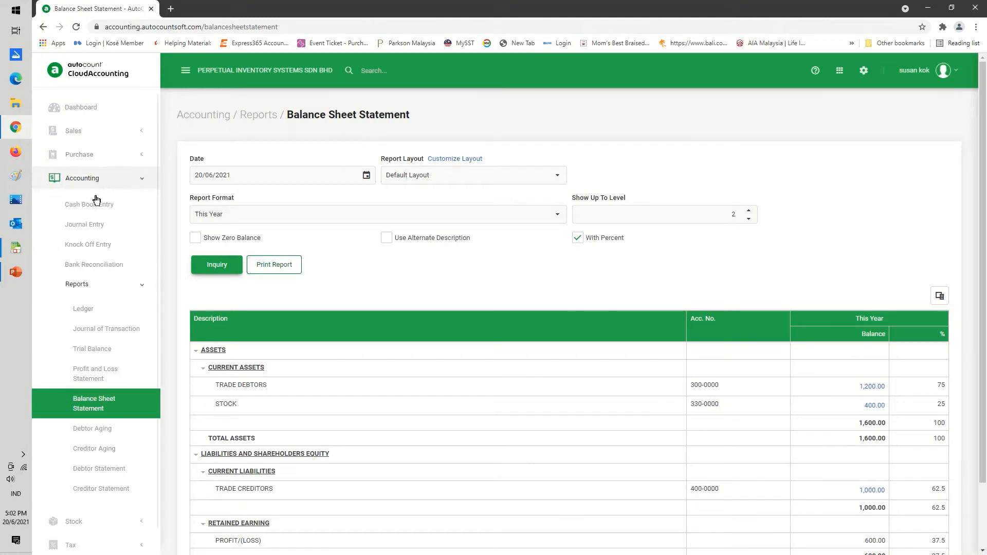
pyautogui.click(90, 374)
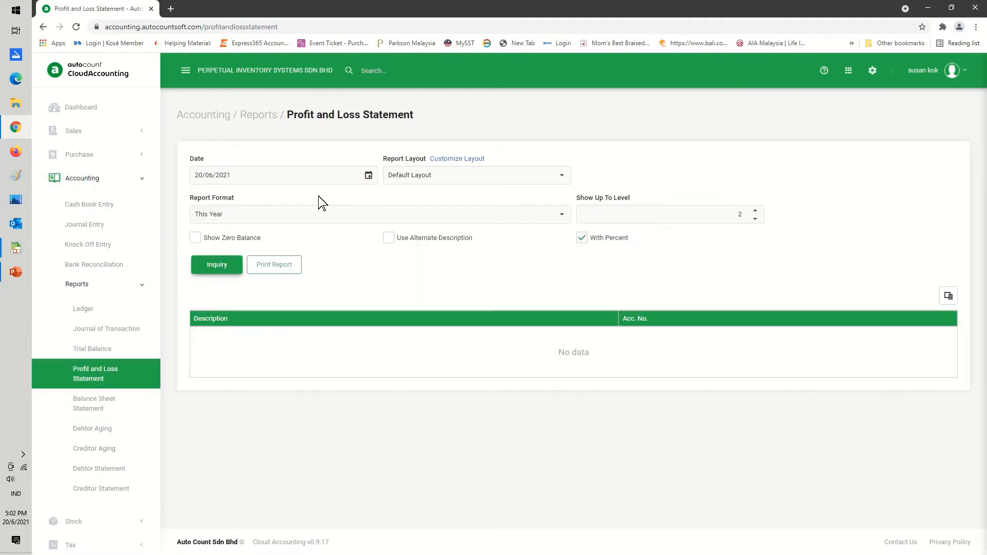
pyautogui.click(222, 268)
pyautogui.click(252, 267)
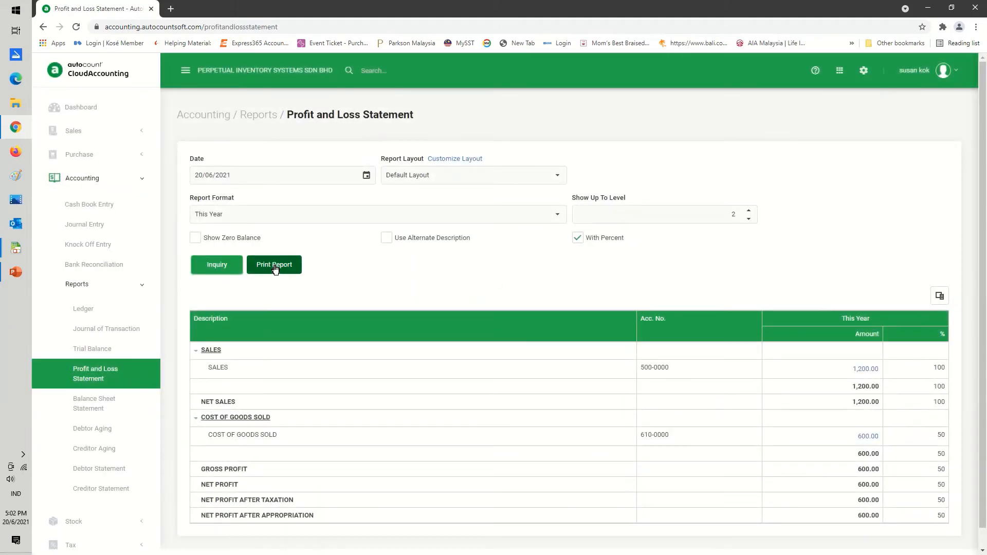
pyautogui.click(682, 343)
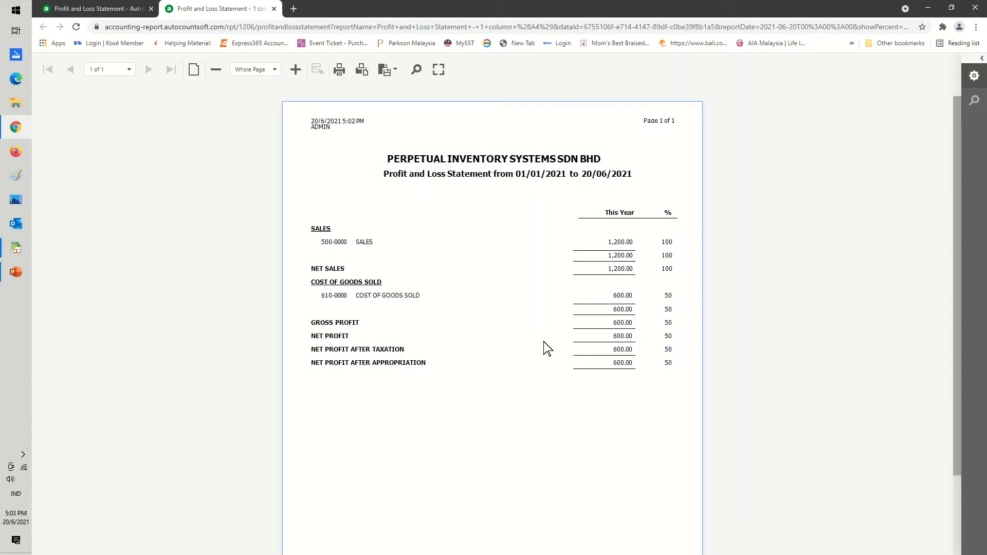
pyautogui.click(274, 9)
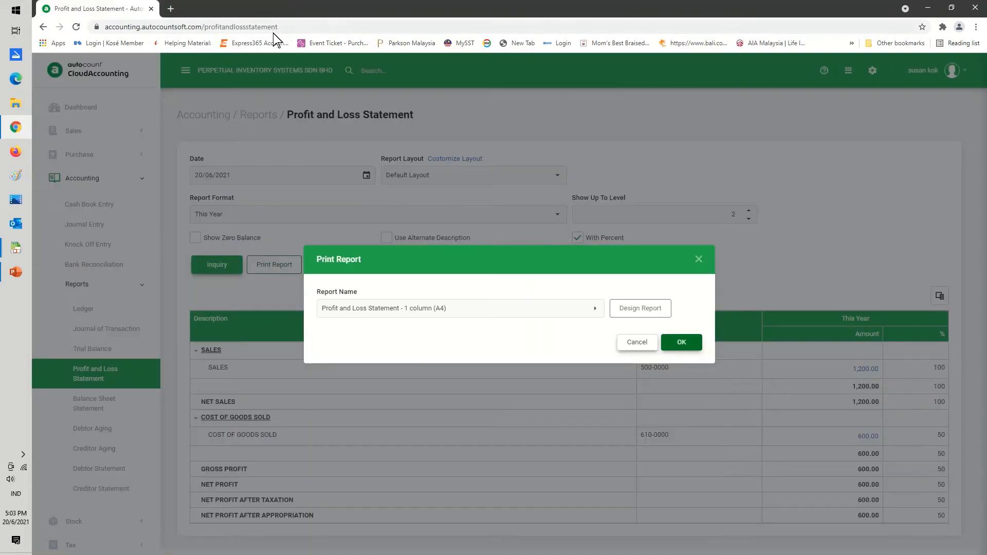
pyautogui.click(637, 342)
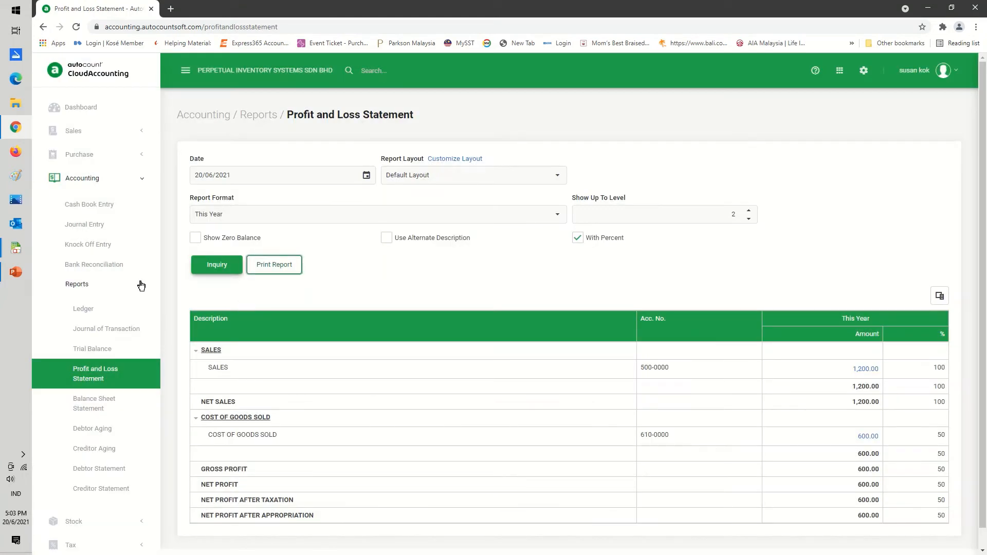
# Step: View the saved sales invoice for AA COMPANY SDN BHD, review its product line, and close it
pyautogui.click(91, 132)
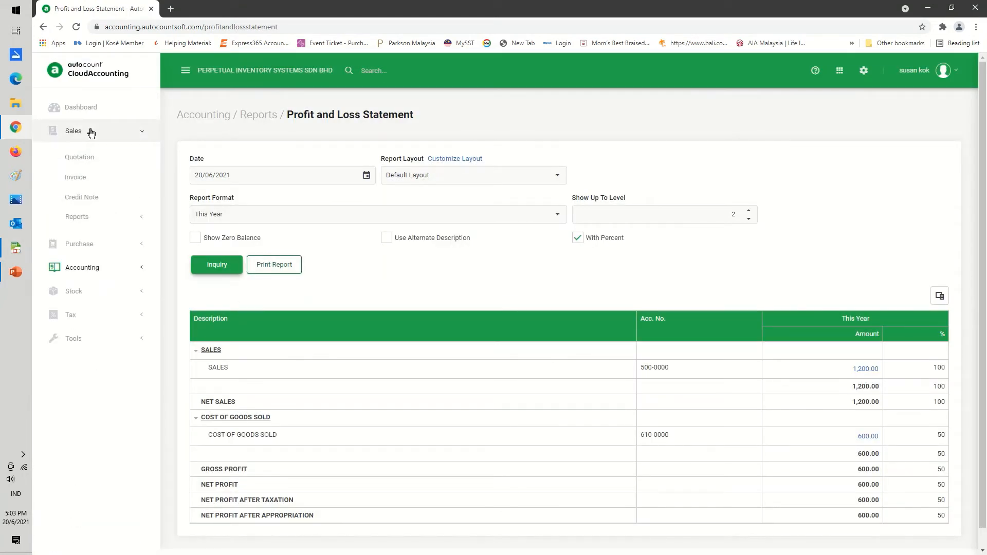
pyautogui.click(91, 199)
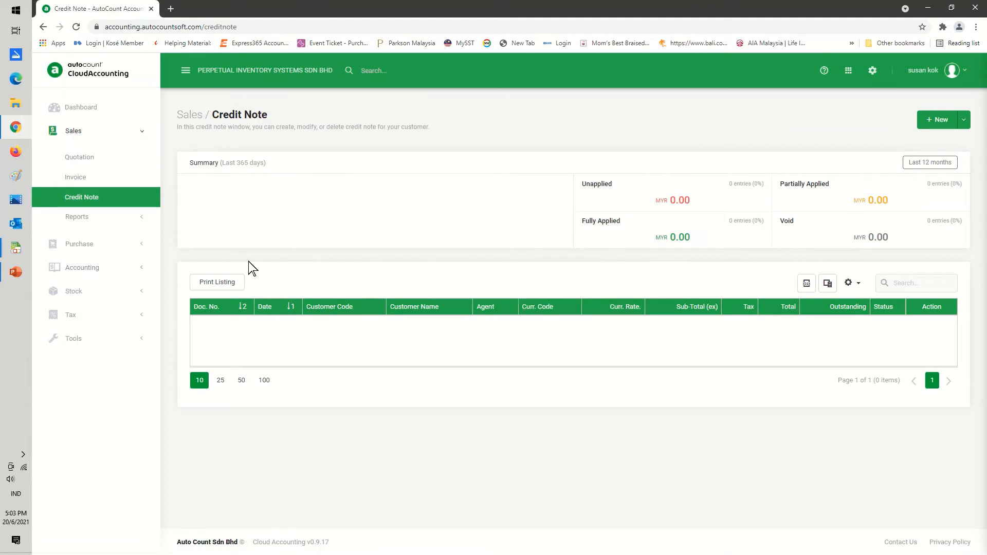
pyautogui.click(96, 180)
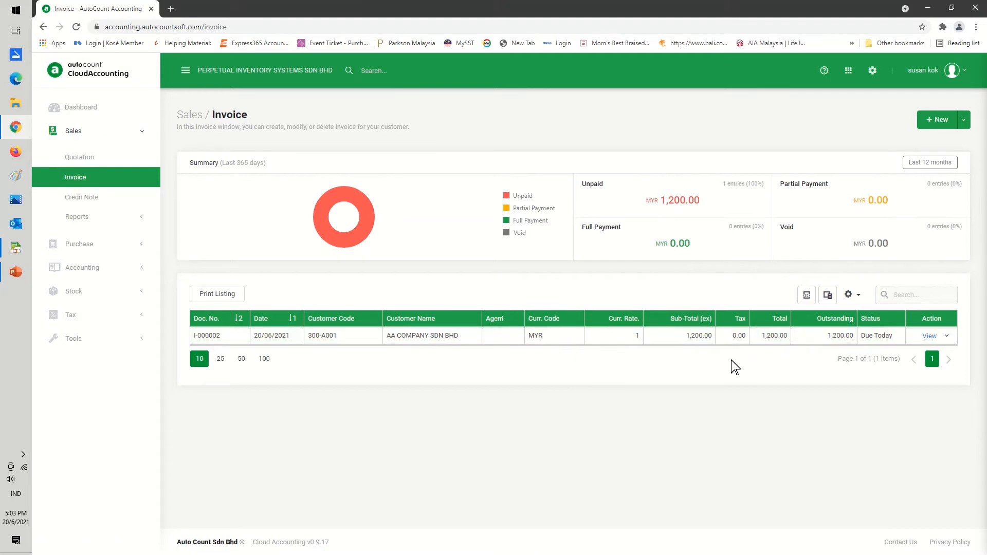
pyautogui.click(930, 337)
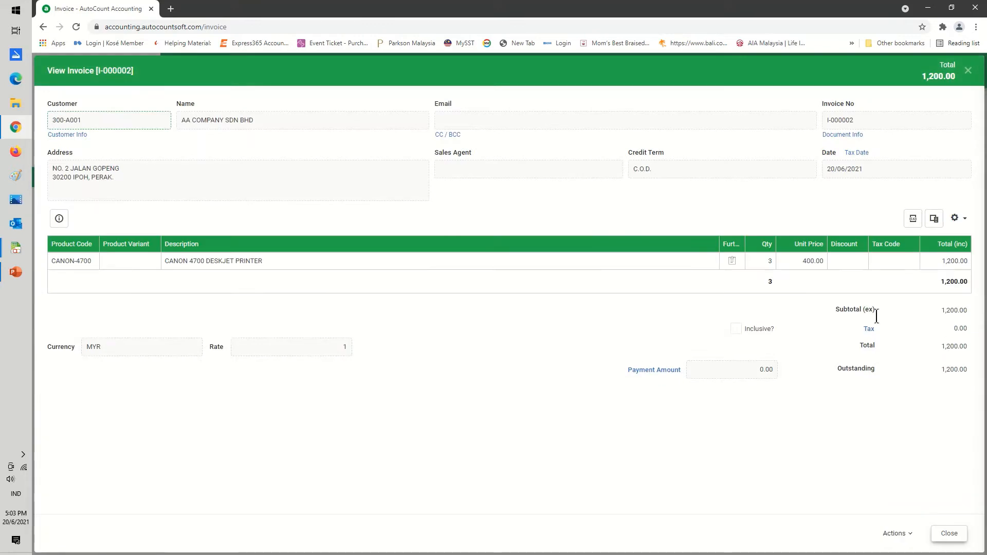
pyautogui.click(950, 534)
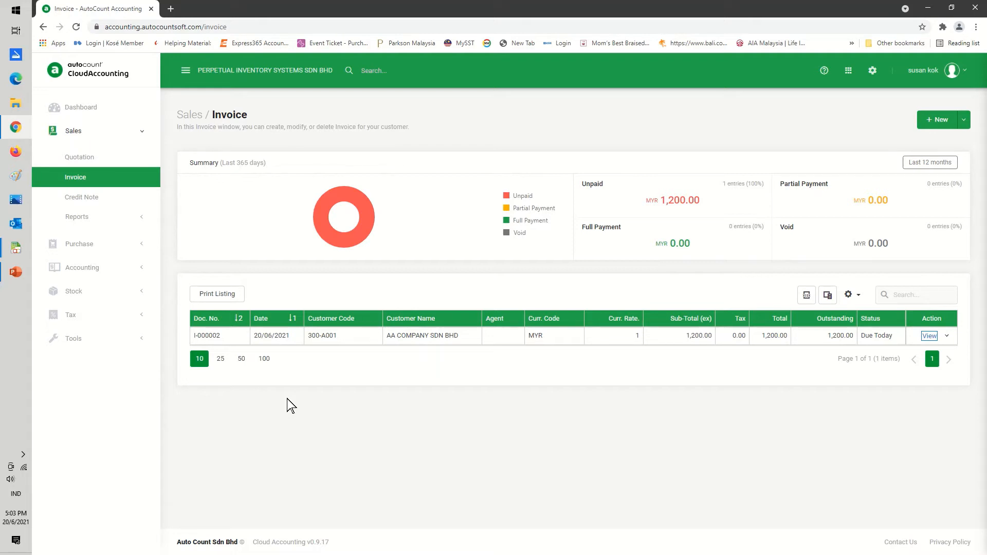
# Step: Create a new sales credit note by copying the existing invoice of AA COMPANY SDN BHD
pyautogui.click(81, 198)
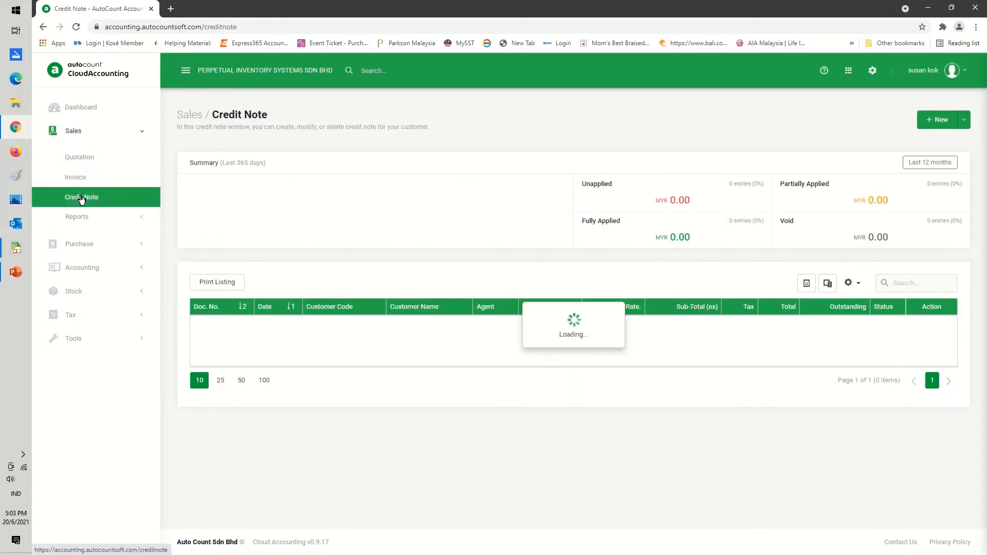
pyautogui.click(965, 121)
pyautogui.click(934, 143)
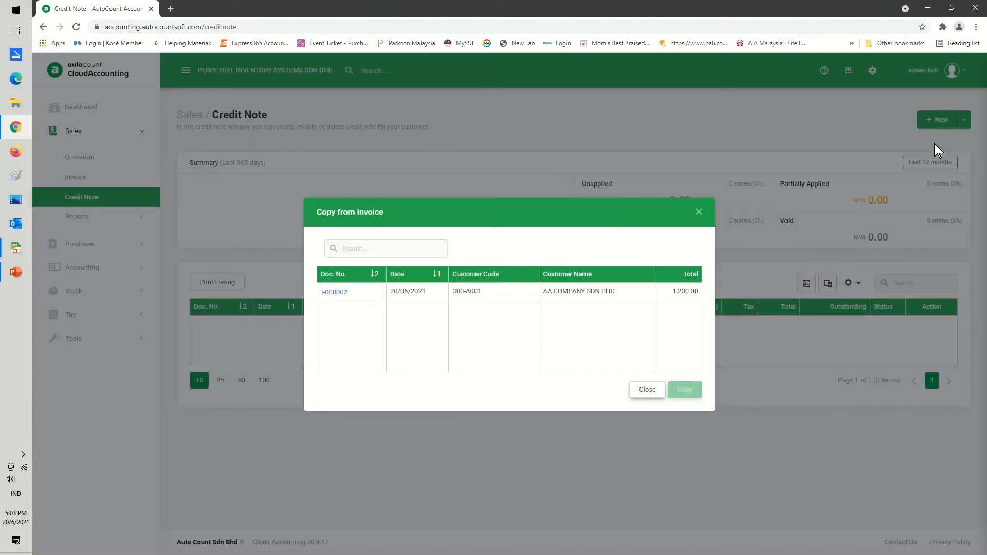
pyautogui.click(666, 294)
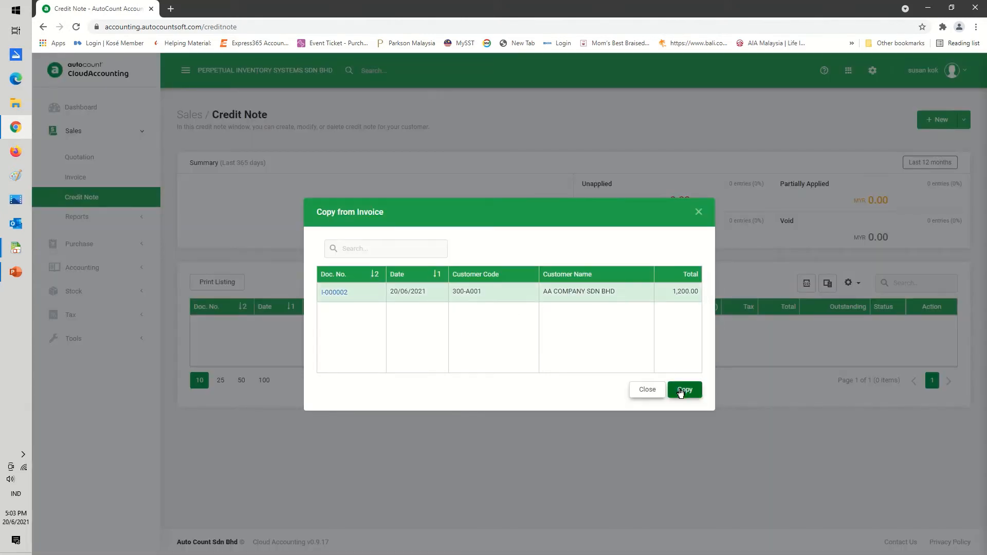
pyautogui.click(681, 391)
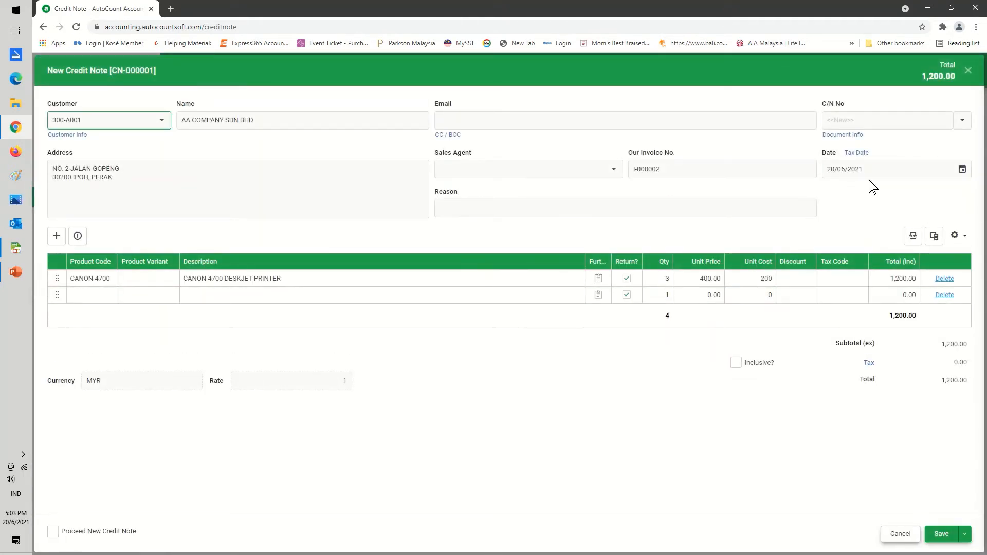
# Step: Set the new credit note's date to 23/06/2021 and enter DEFECTIVE as the reason
pyautogui.click(961, 170)
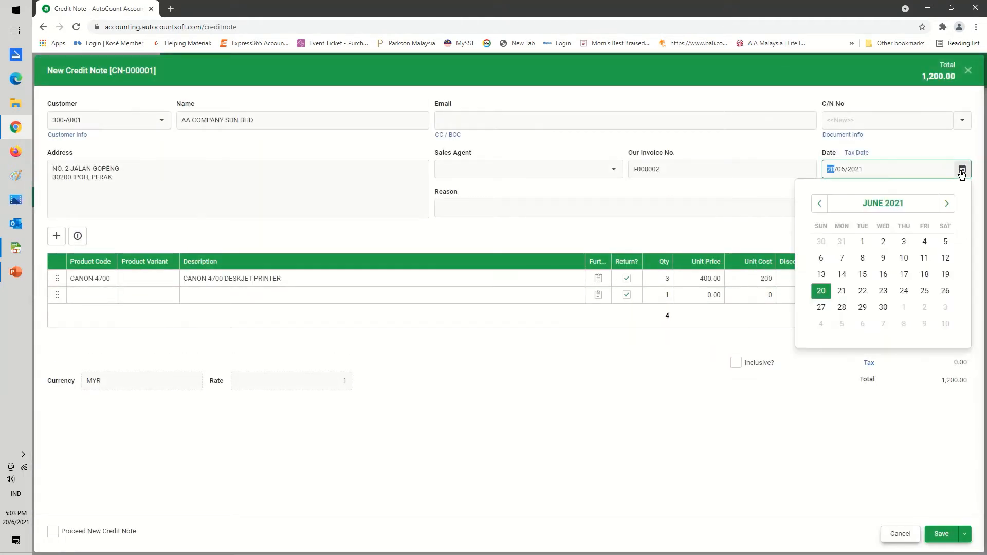
pyautogui.click(883, 291)
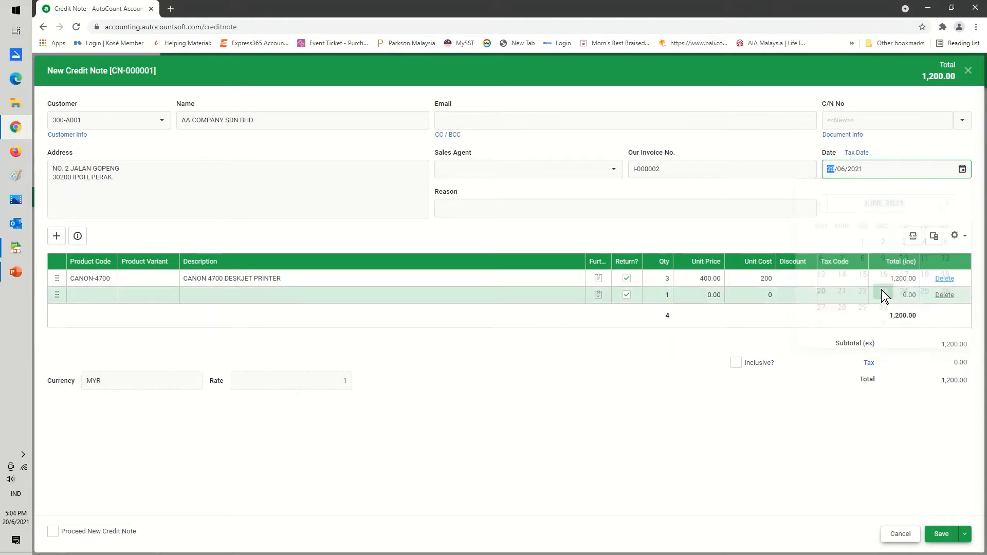
pyautogui.click(457, 207)
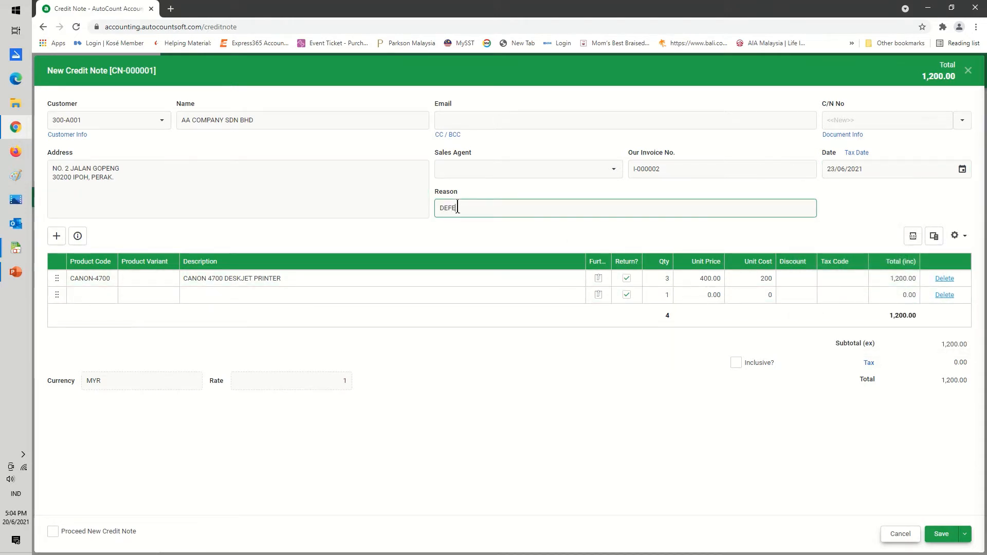
pyautogui.write('DEFECTIVE')
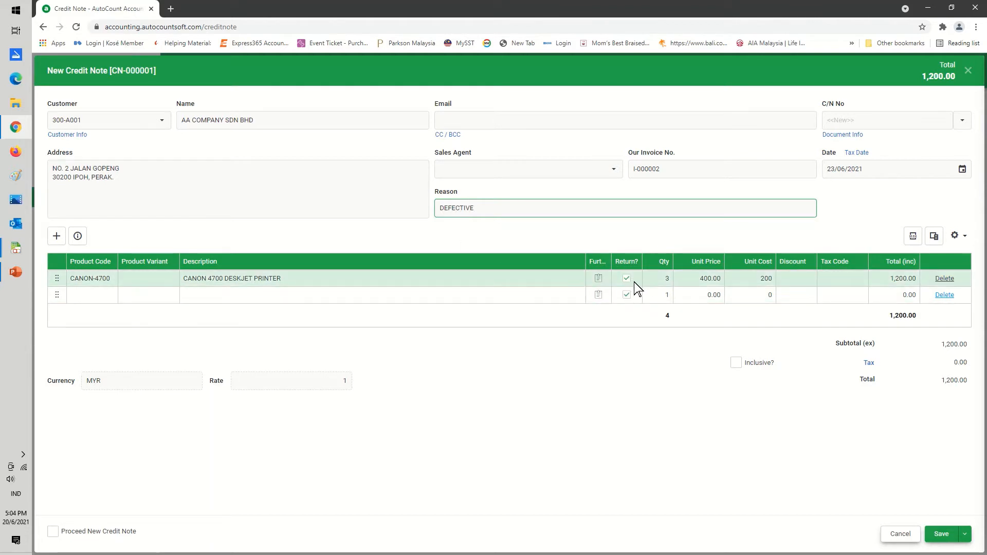
# Step: Set the CANON-4700 line's return quantity to 1, delete the empty product line, and save the credit note
pyautogui.click(659, 280)
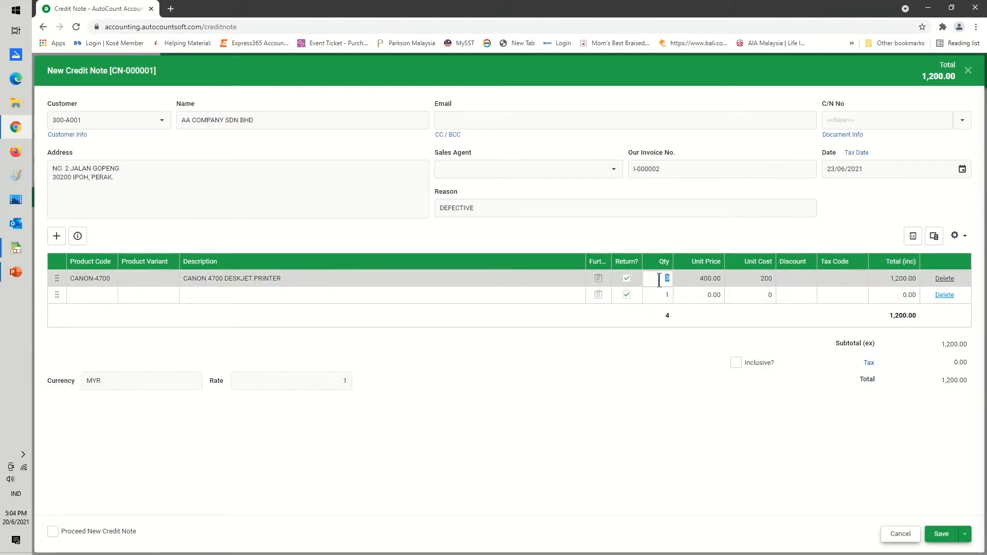
pyautogui.write('1')
pyautogui.press('Return')
pyautogui.click(944, 297)
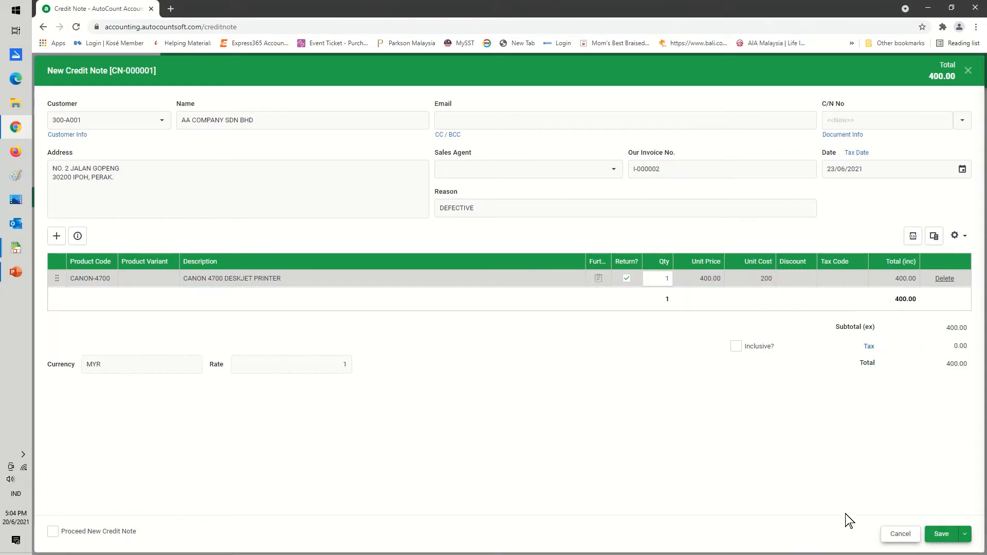
pyautogui.click(937, 534)
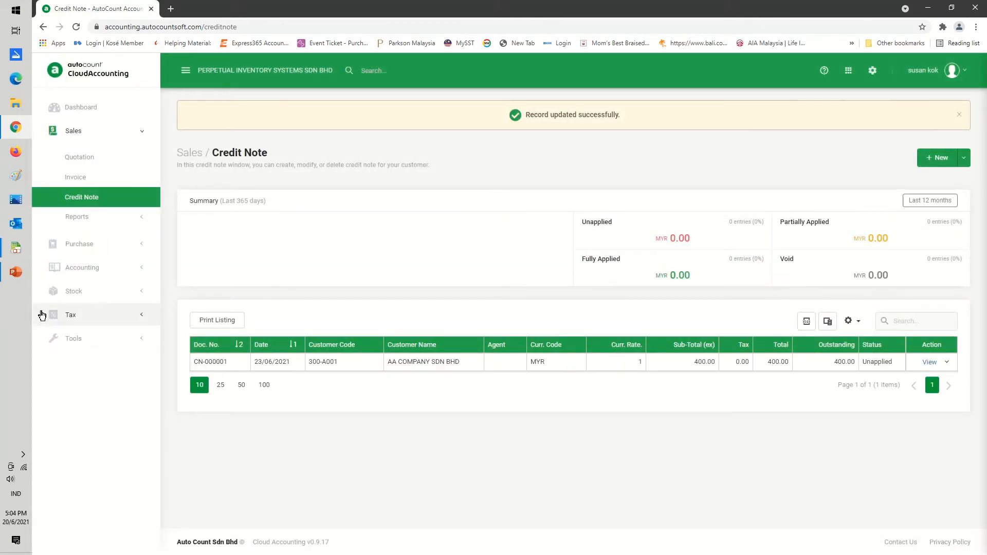
# Step: Generate the Profit and Loss Statement as at 30/06/2021, preview its 1 column (A4) report, and close the preview
pyautogui.click(90, 269)
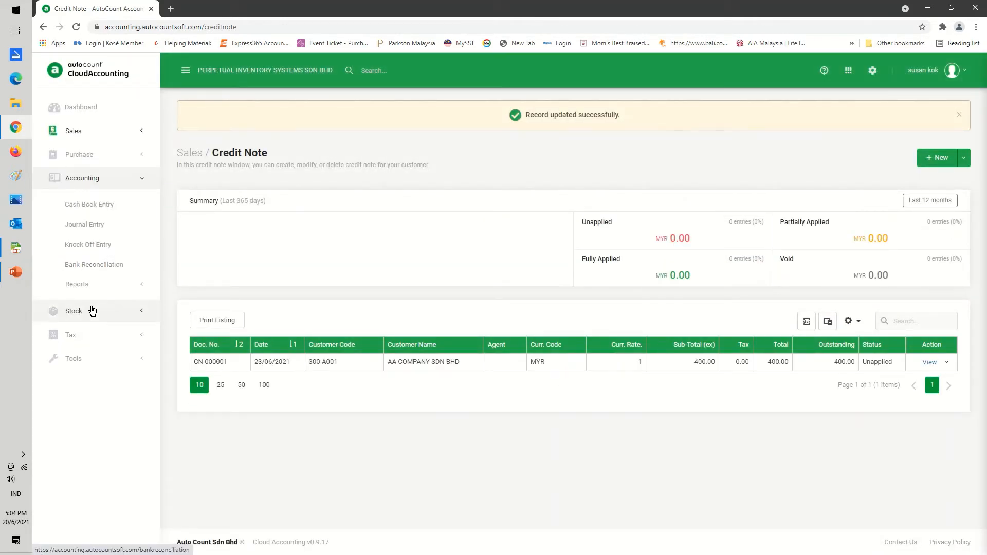
pyautogui.click(78, 284)
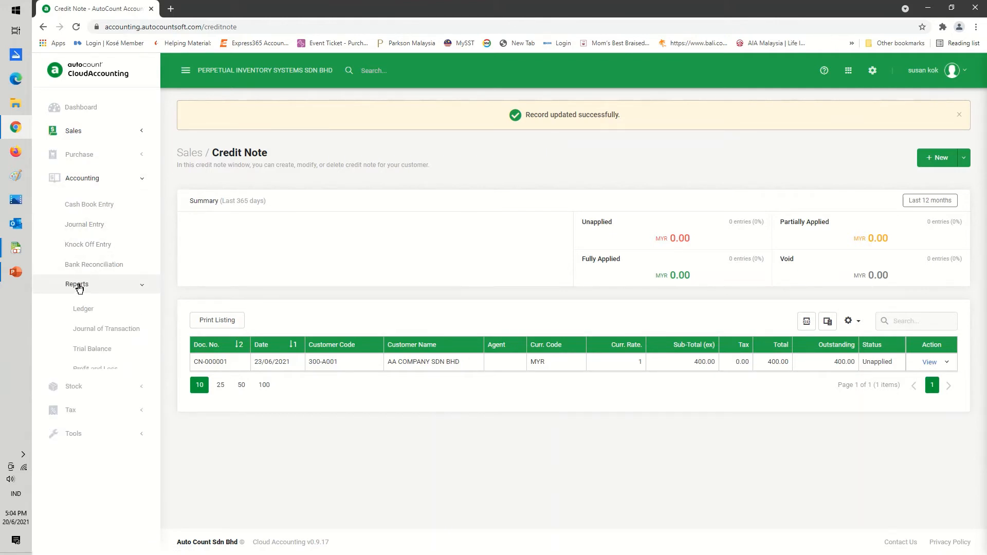
pyautogui.click(97, 377)
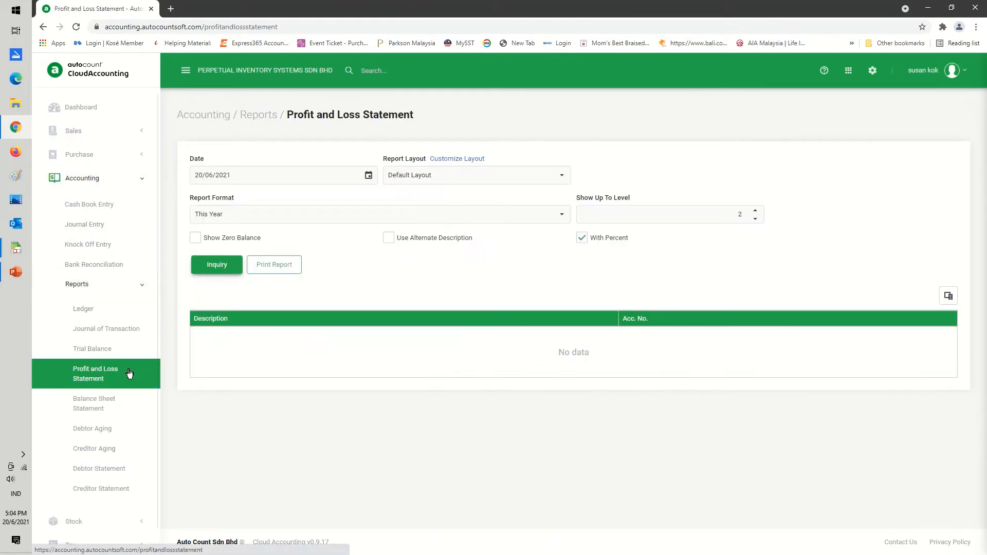
pyautogui.click(368, 175)
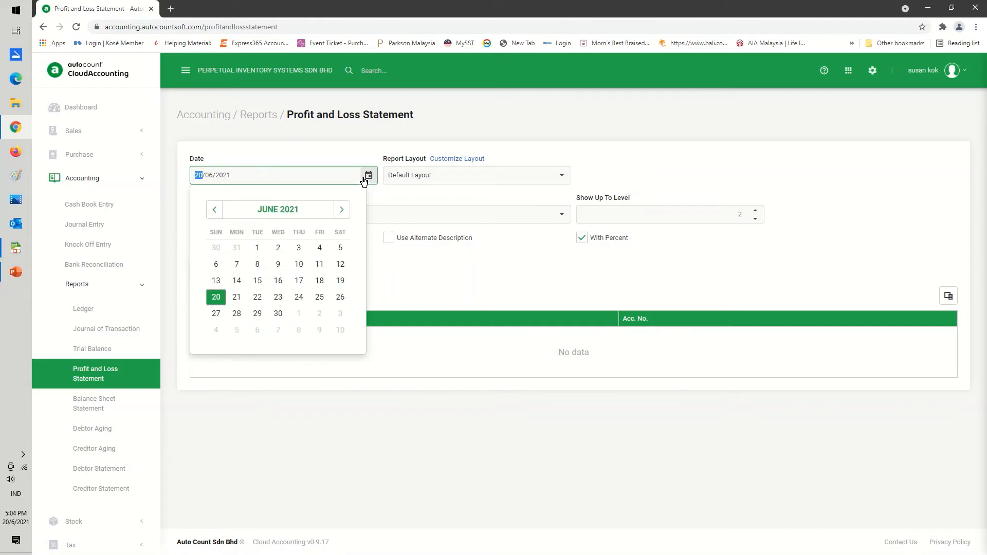
pyautogui.click(277, 314)
pyautogui.click(219, 265)
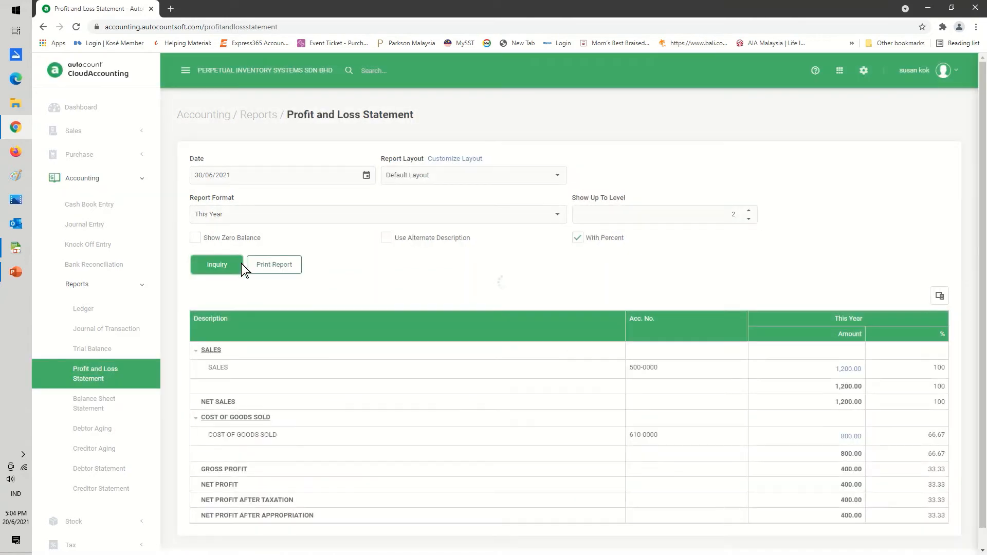
pyautogui.click(274, 264)
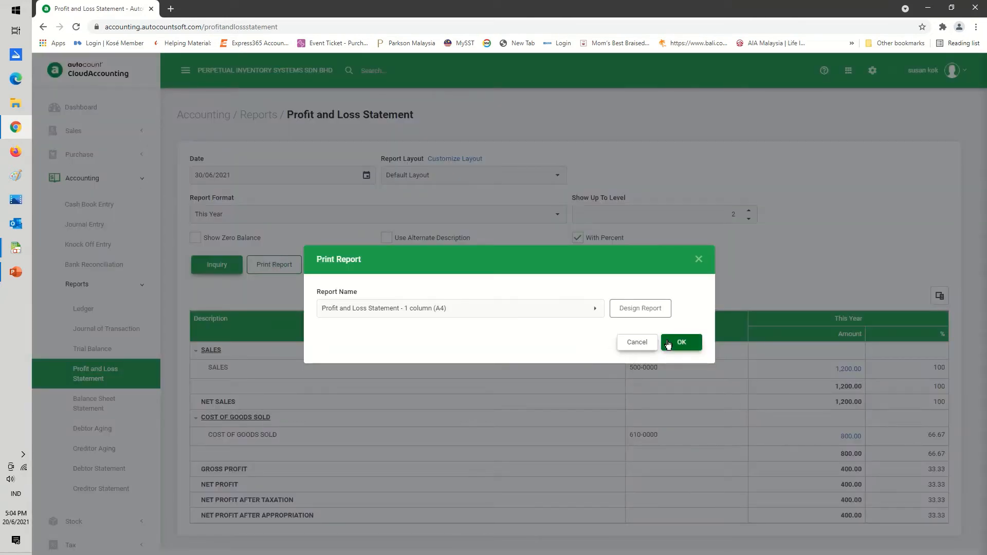
pyautogui.click(676, 342)
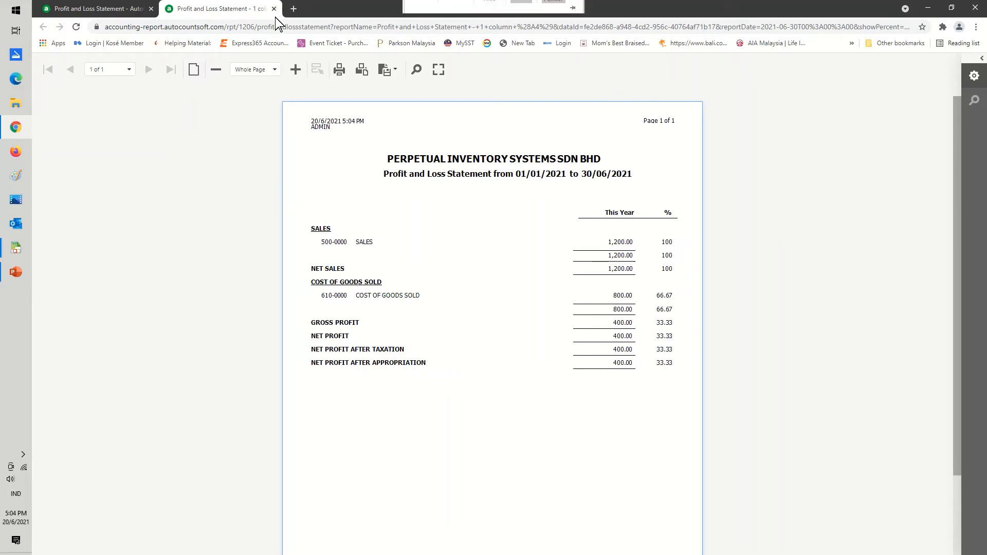
pyautogui.click(274, 9)
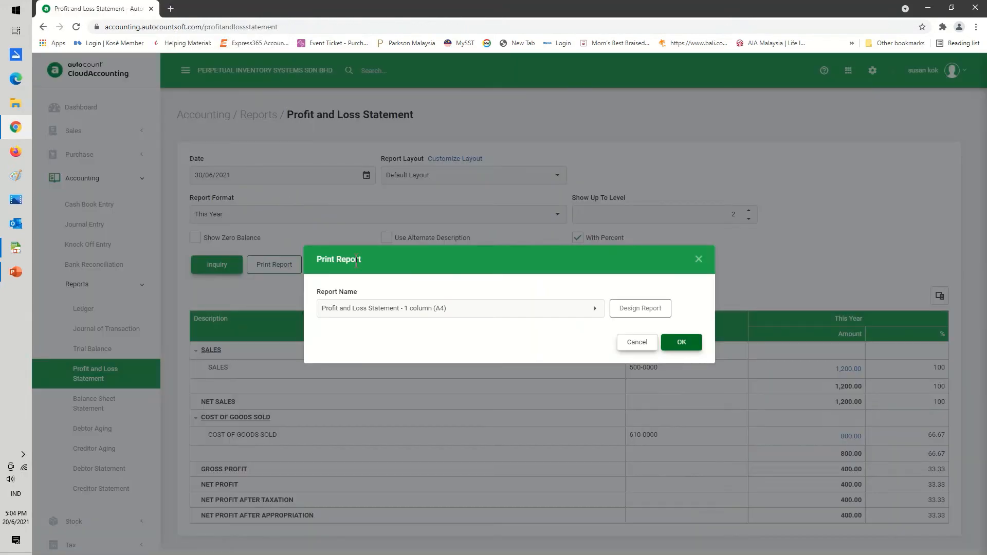
pyautogui.click(635, 342)
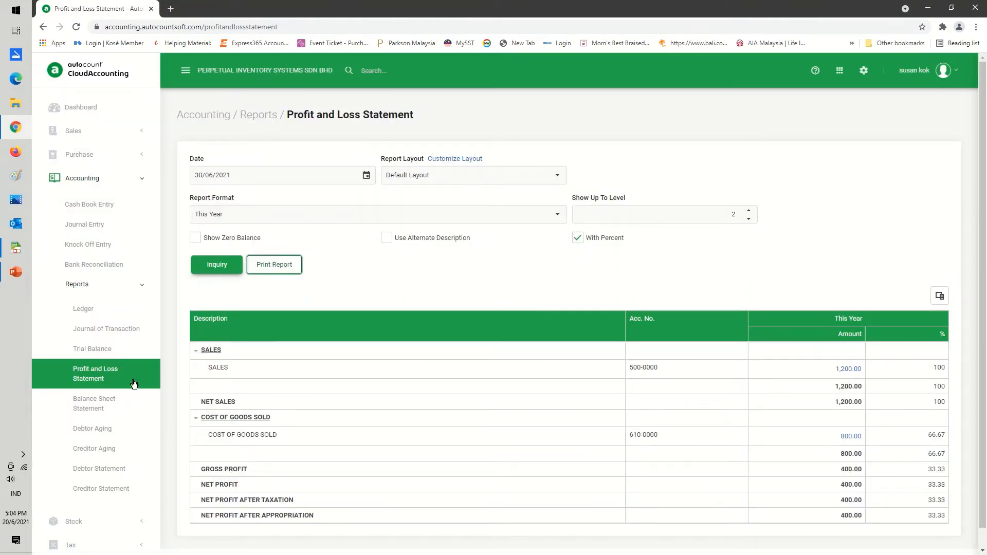
# Step: Generate the Balance Sheet Statement as at 30/06/2021, preview its 1 column (A4) report, and close the preview
pyautogui.click(108, 403)
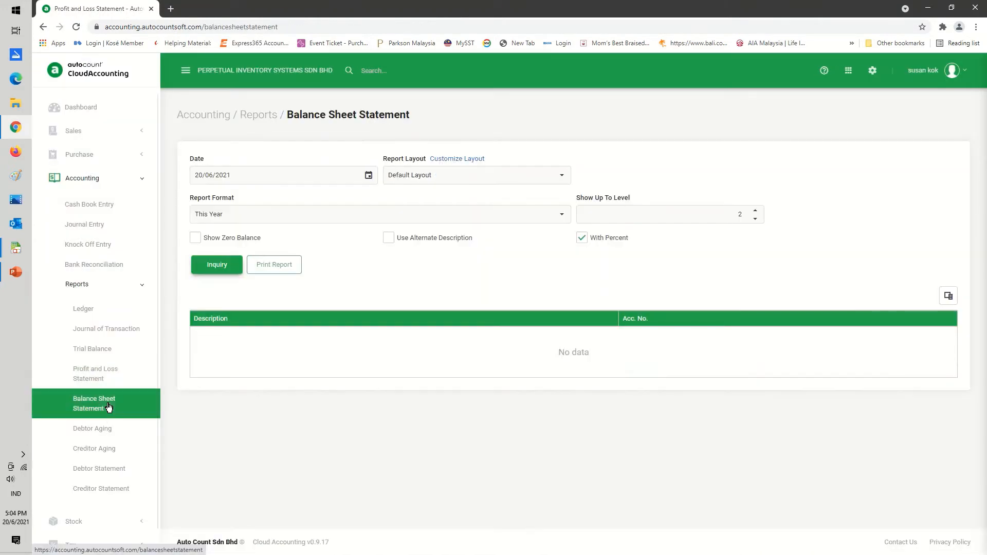
pyautogui.click(367, 176)
pyautogui.click(278, 317)
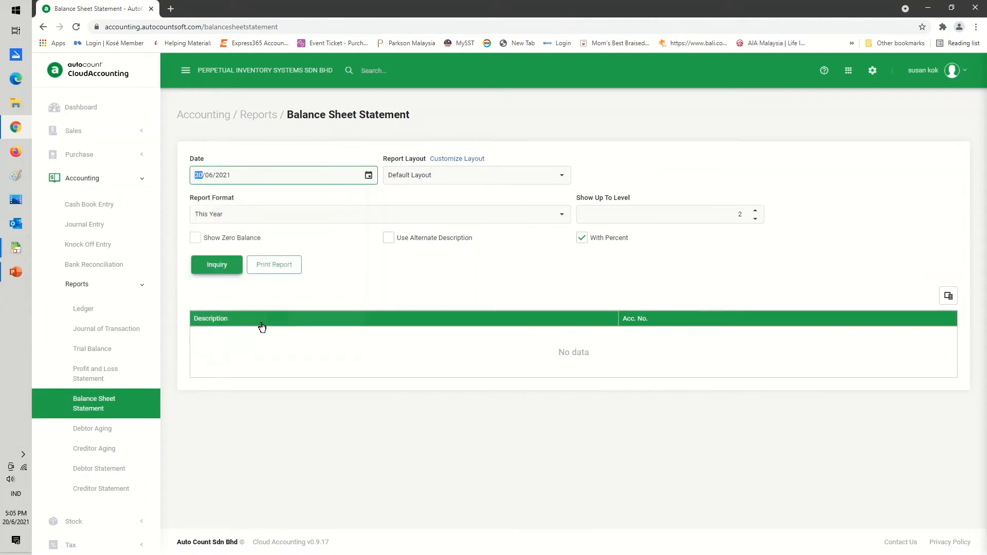
pyautogui.click(213, 266)
pyautogui.click(275, 265)
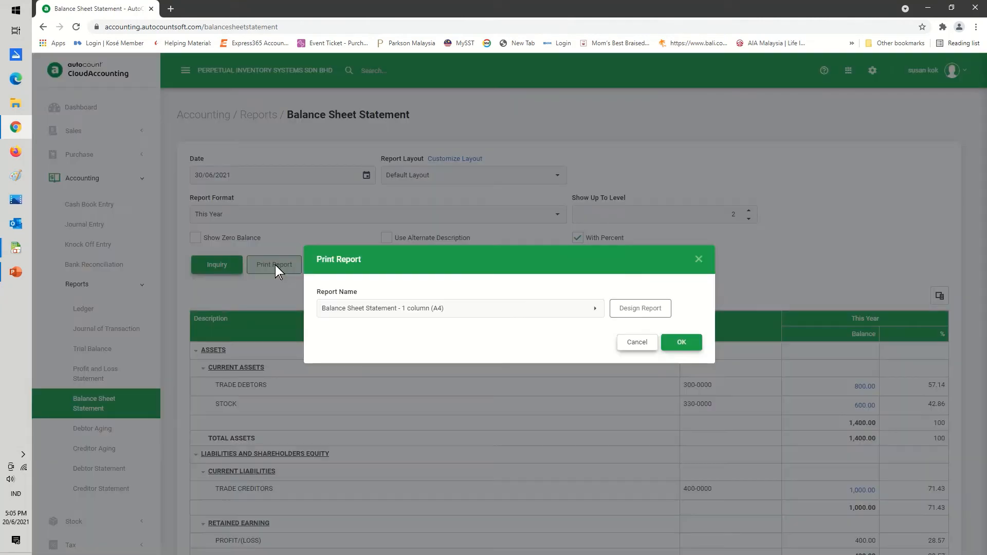
pyautogui.click(681, 342)
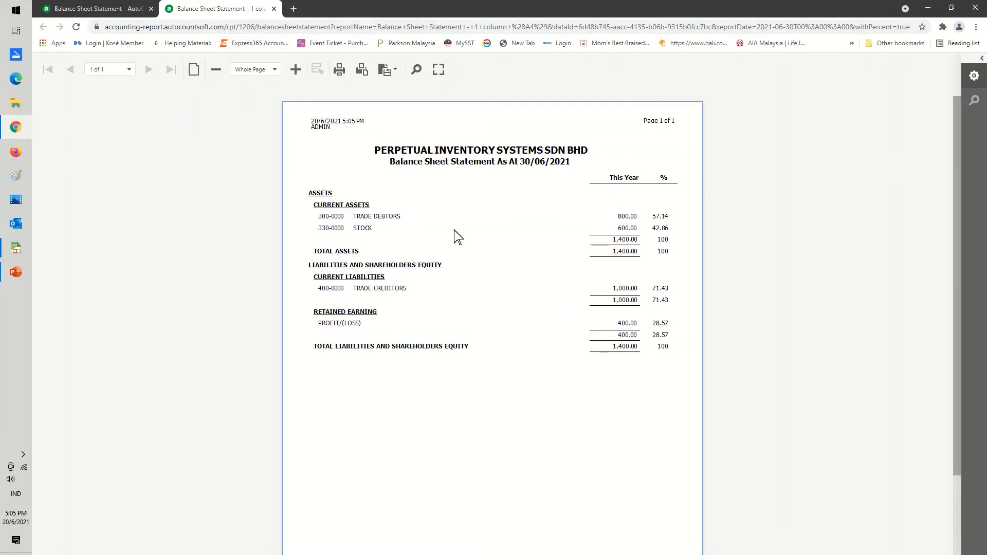
pyautogui.click(274, 8)
pyautogui.click(636, 341)
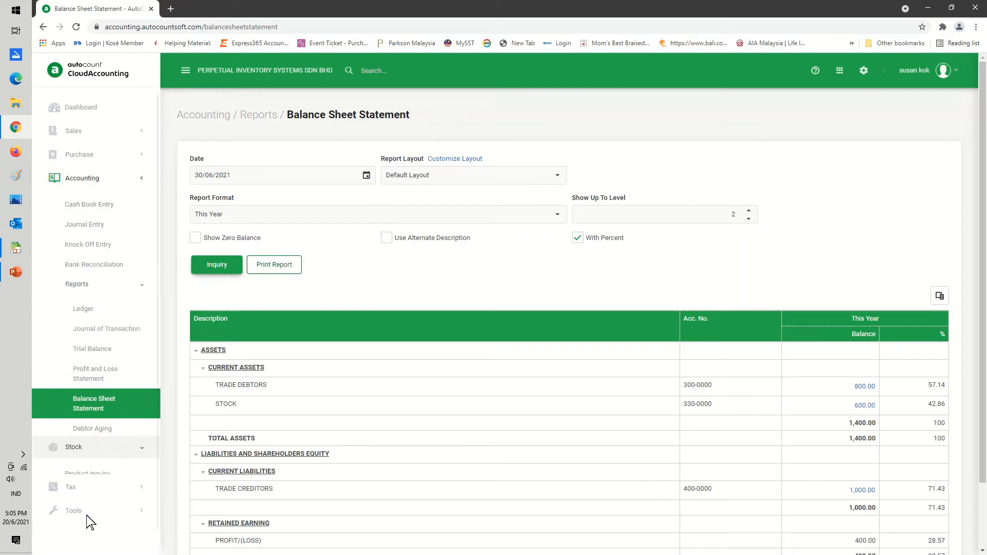
# Step: Generate the Stock Card report from 01/06/2021 to 30/06/2021, preview it without grouping, and close the preview
pyautogui.click(86, 521)
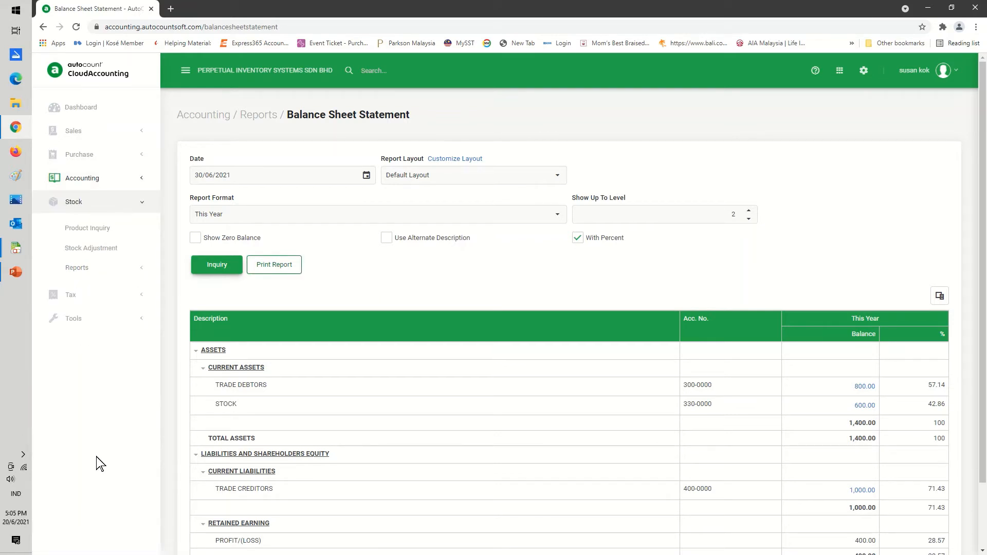
pyautogui.click(100, 268)
pyautogui.click(103, 319)
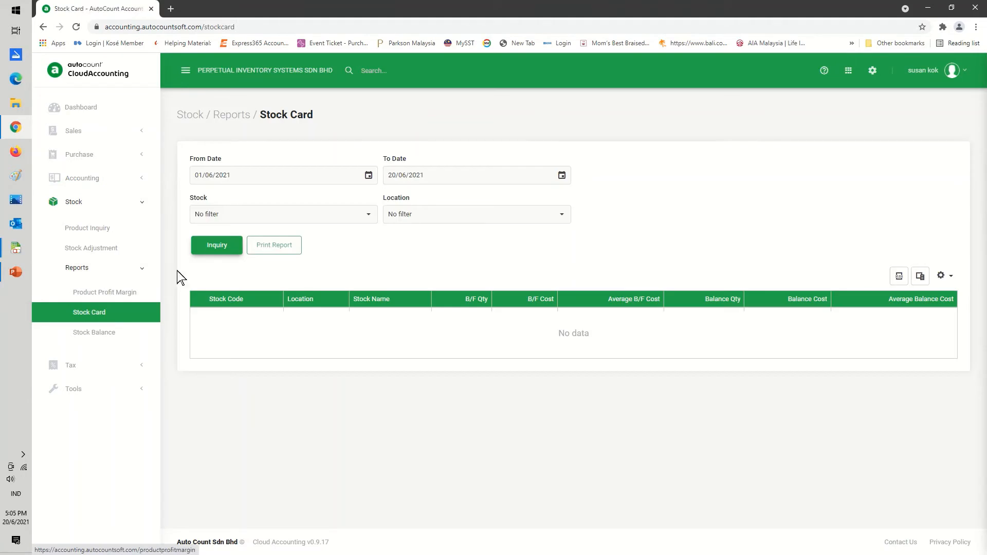
pyautogui.click(562, 176)
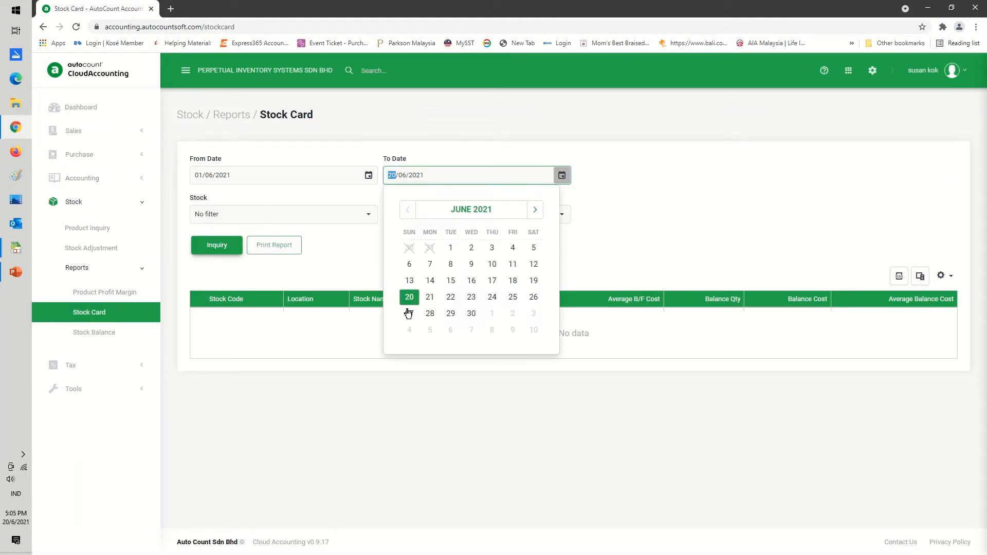
pyautogui.click(472, 313)
pyautogui.click(220, 252)
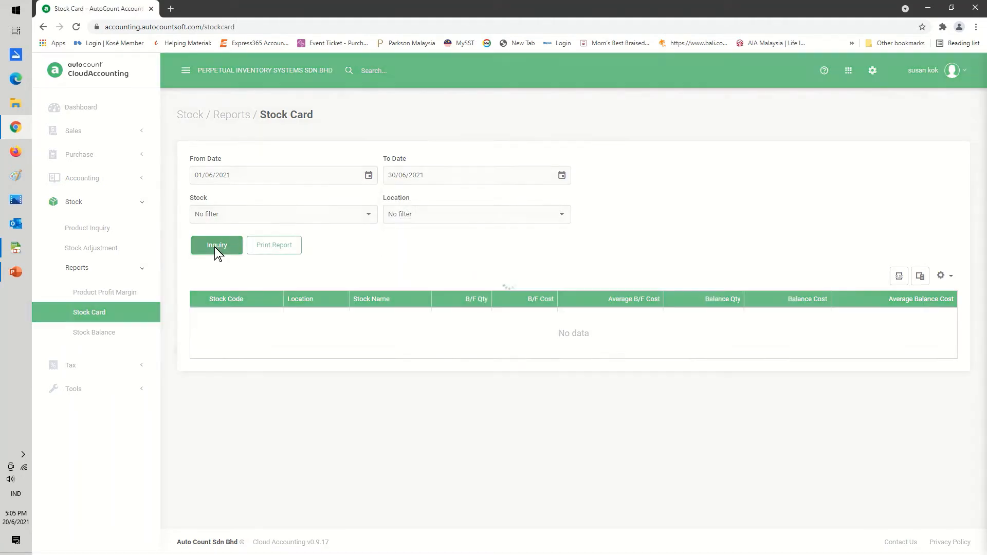
pyautogui.click(275, 244)
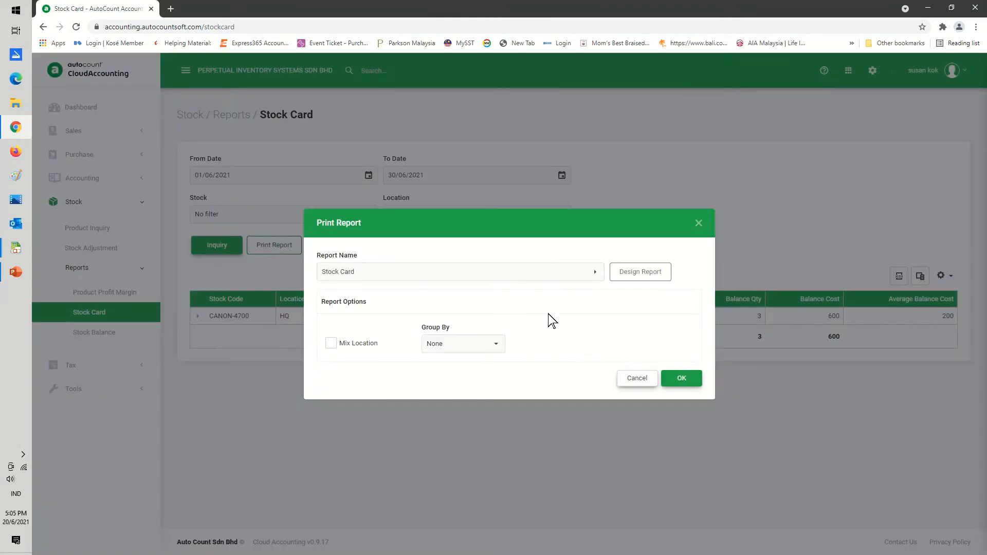
pyautogui.click(673, 379)
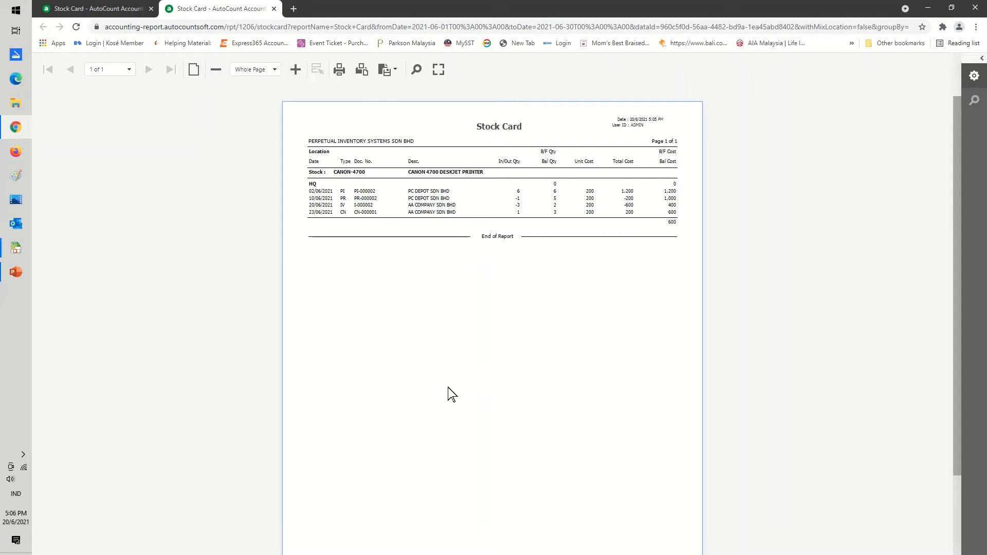
pyautogui.click(274, 9)
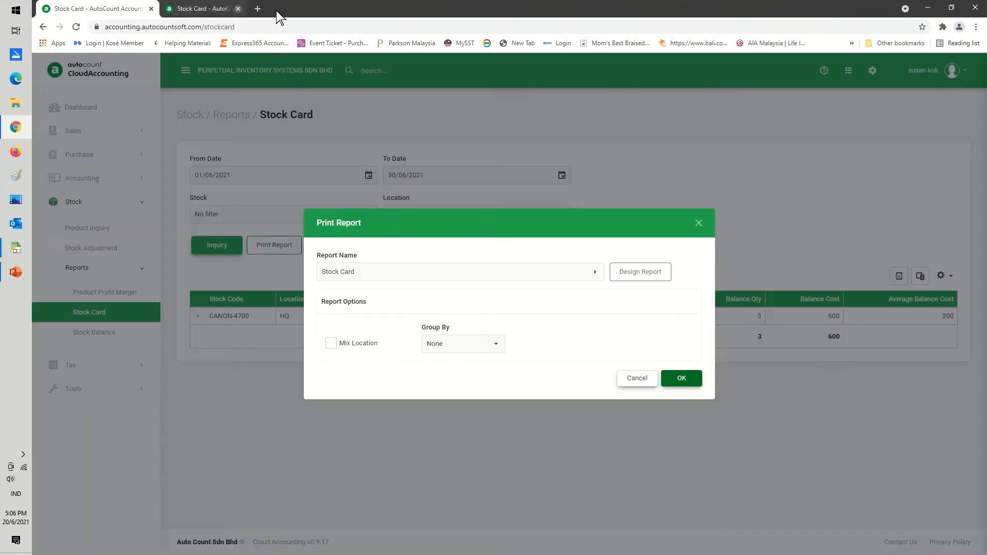
pyautogui.click(633, 378)
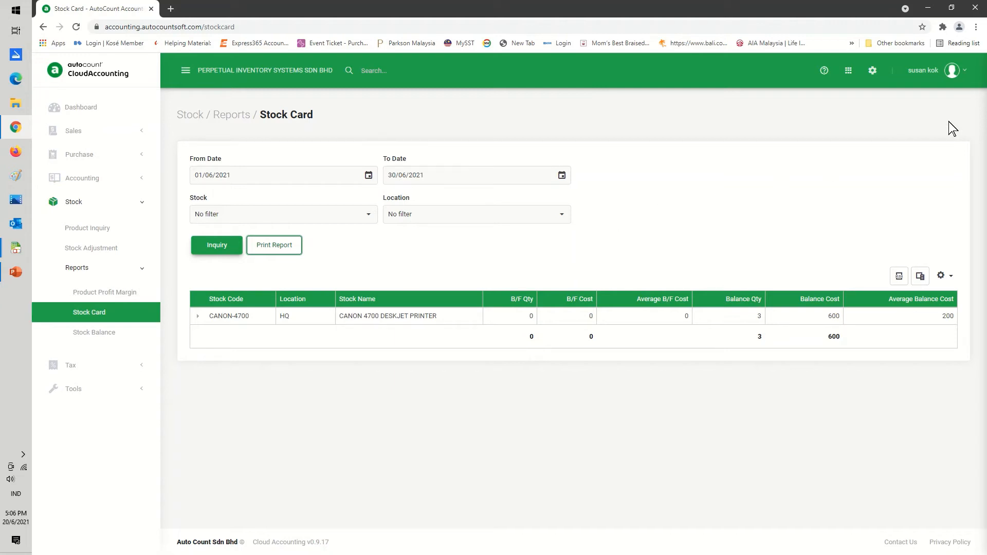
# Step: Switch to the EDATA CLOUD DEMO account book
pyautogui.click(965, 74)
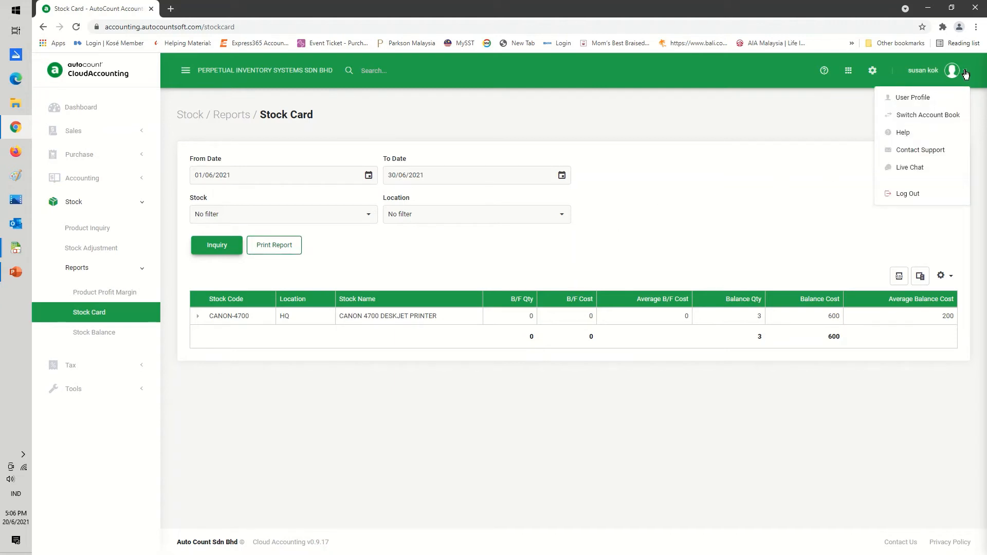
pyautogui.click(924, 119)
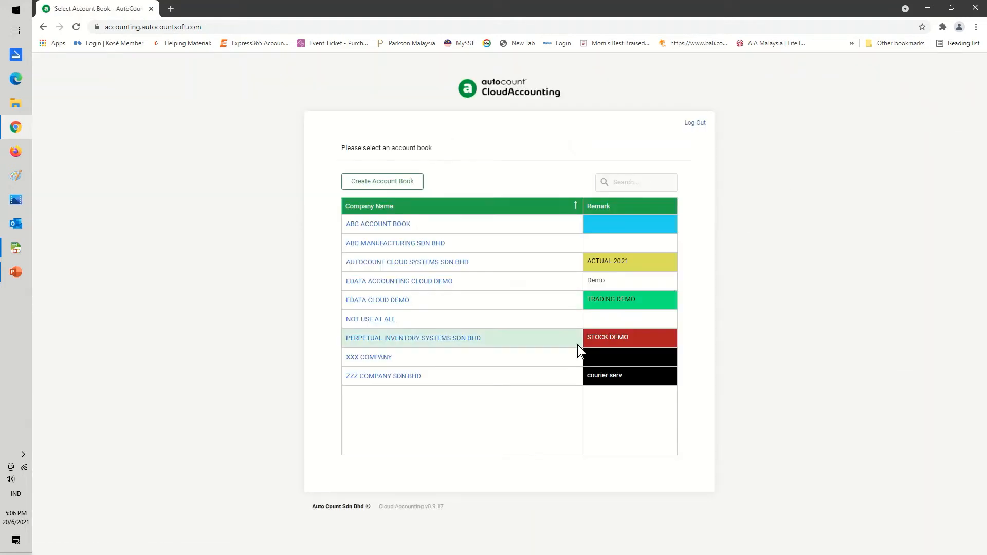
pyautogui.click(400, 303)
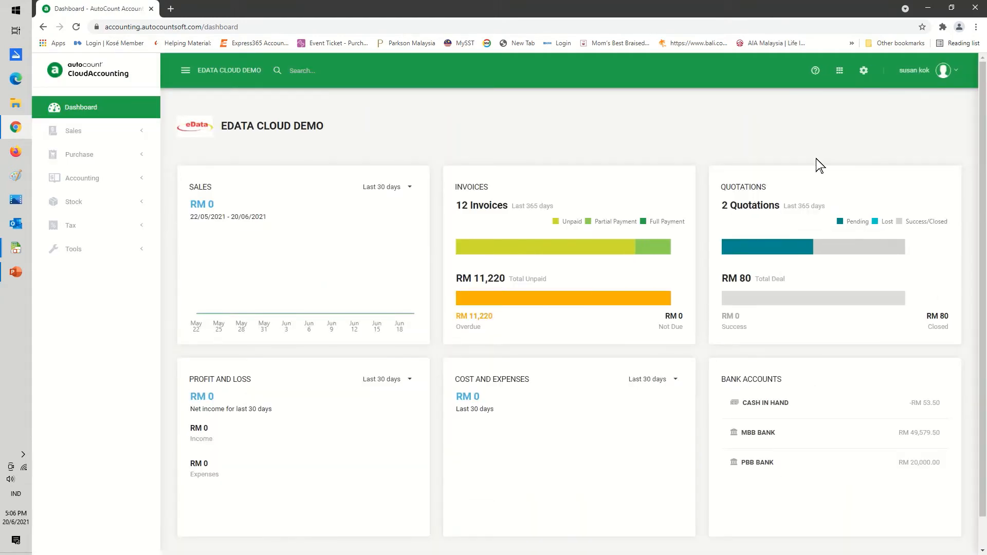
# Step: Open the account book's general Inventory settings to check which inventory system it uses
pyautogui.click(864, 72)
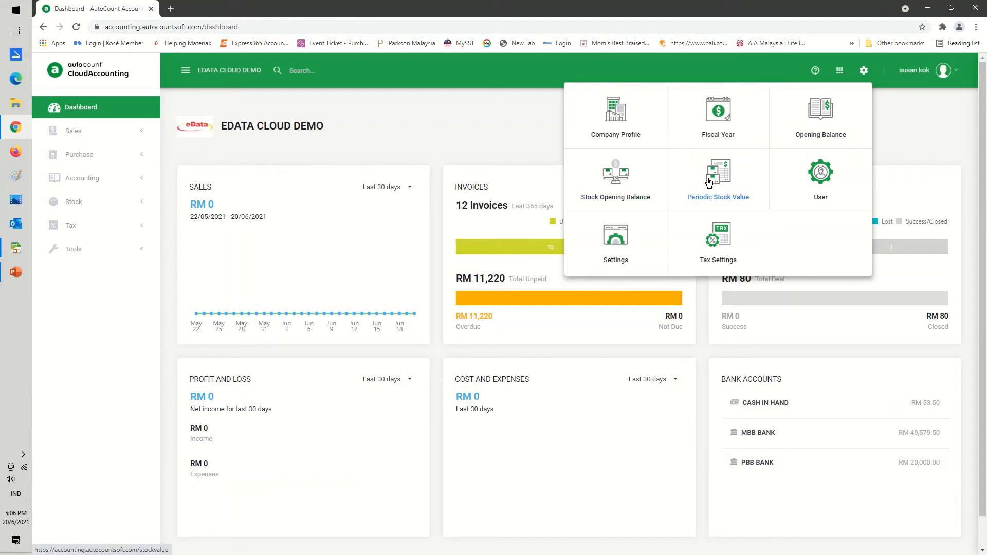
pyautogui.click(607, 244)
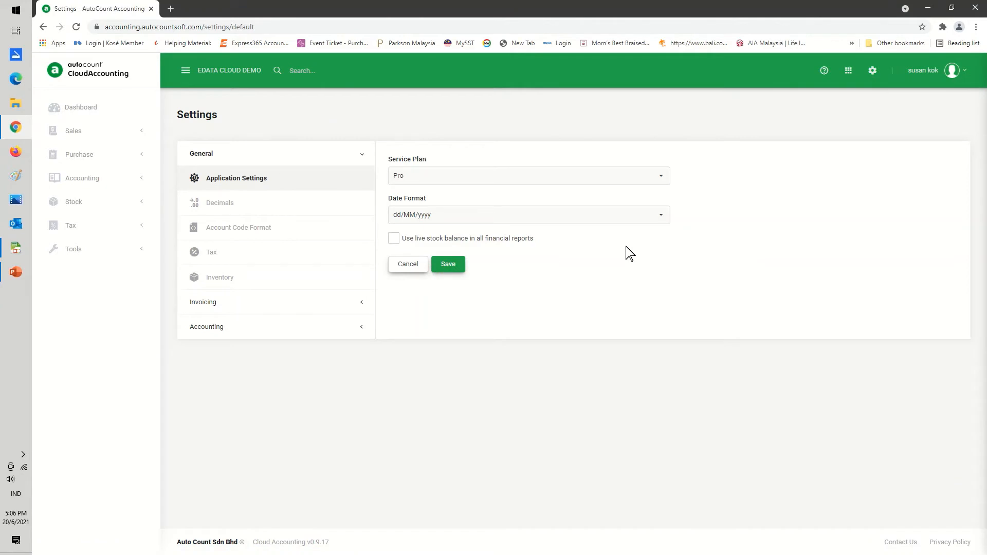
pyautogui.click(300, 282)
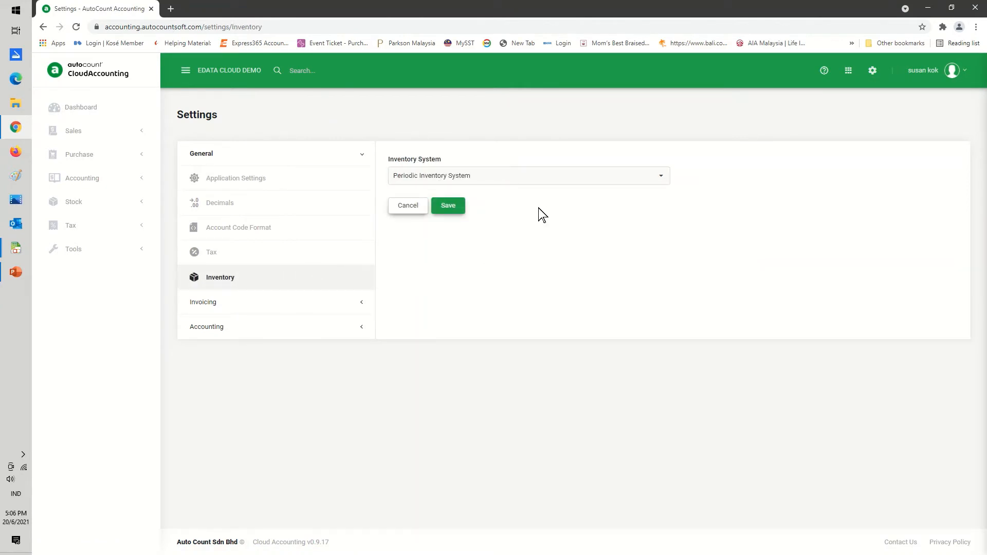
# Step: View the general Application Settings, then open the account book's Periodic Stock Value page
pyautogui.click(246, 180)
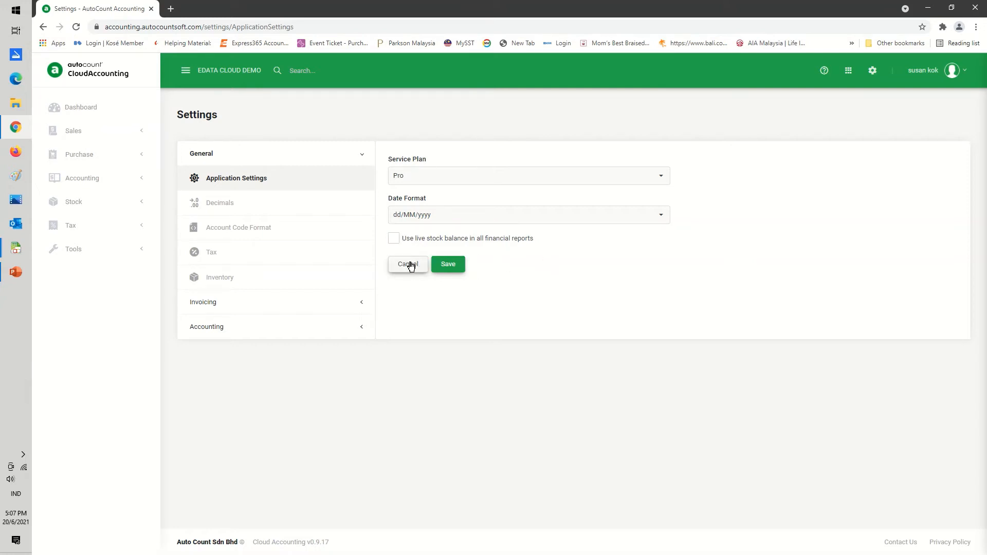
pyautogui.click(849, 73)
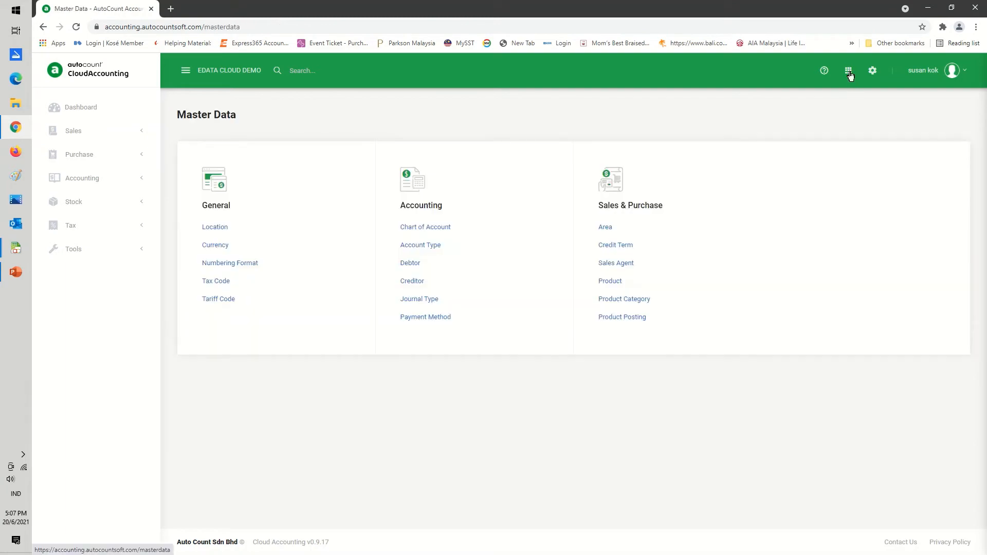
pyautogui.click(873, 72)
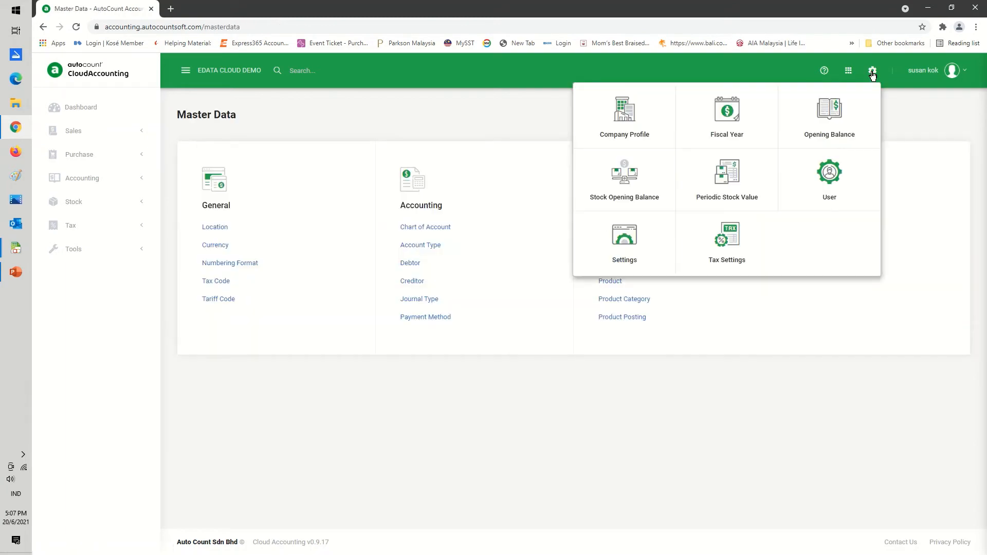
pyautogui.click(729, 178)
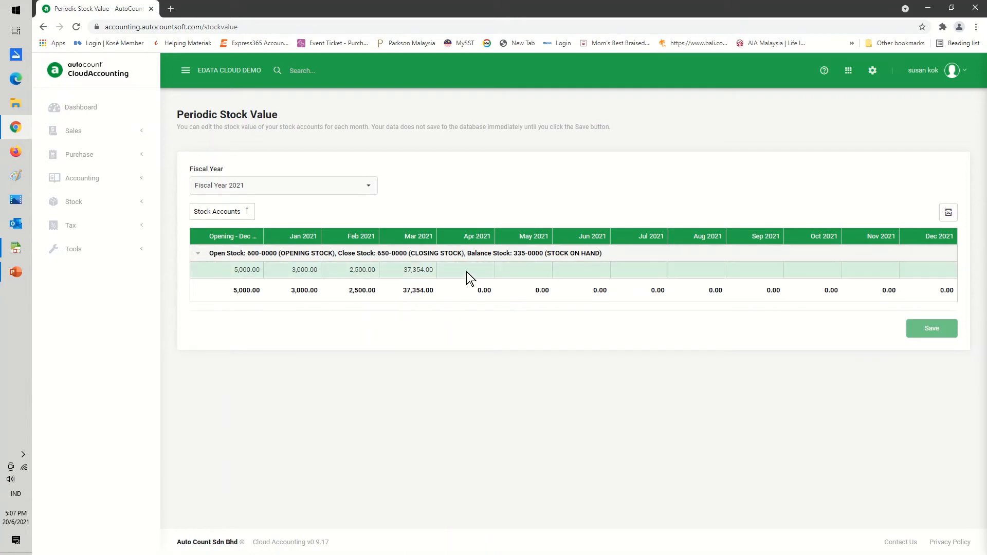
# Step: Generate the Stock Balance report as at 30/04/2021 for all stock and locations, and check its total cost
pyautogui.click(82, 204)
pyautogui.click(87, 290)
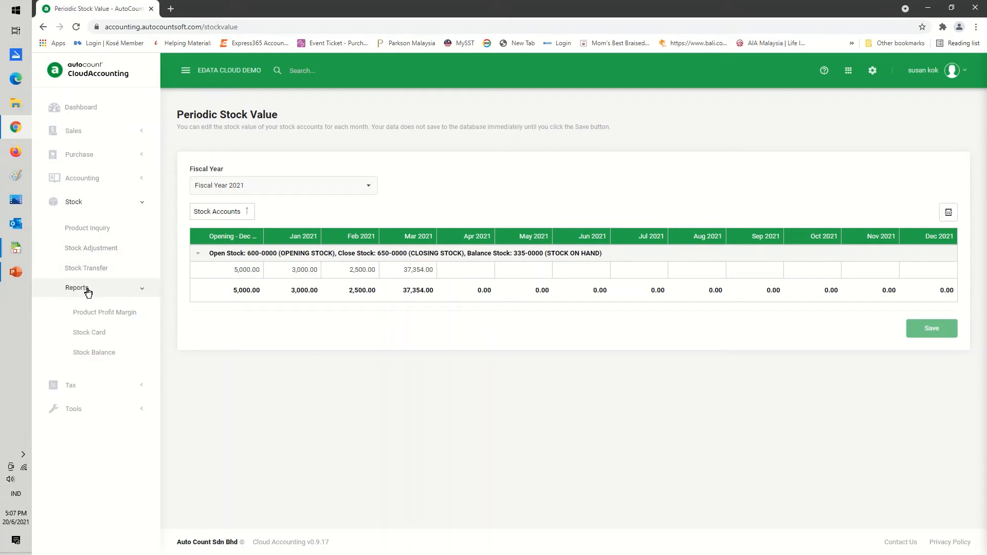
pyautogui.click(94, 352)
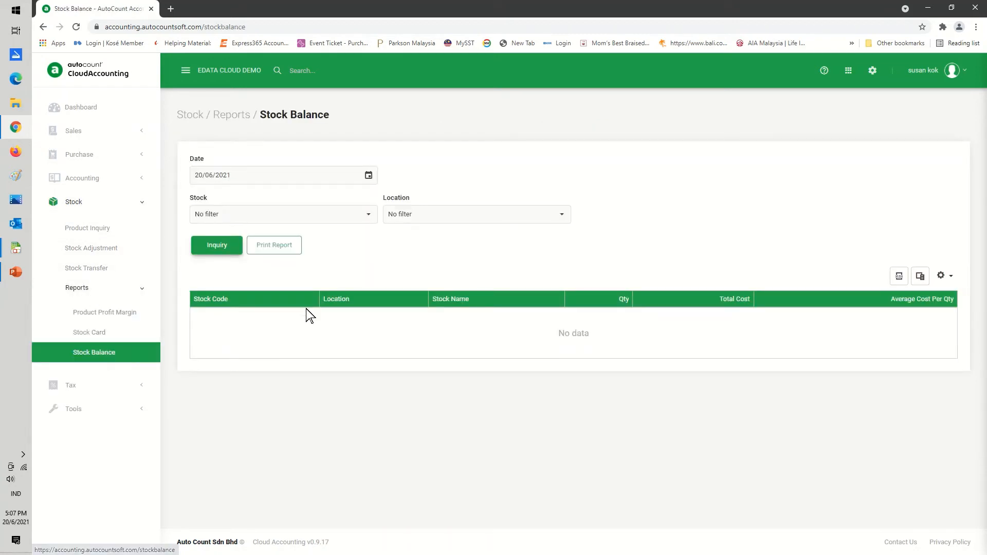
pyautogui.click(368, 176)
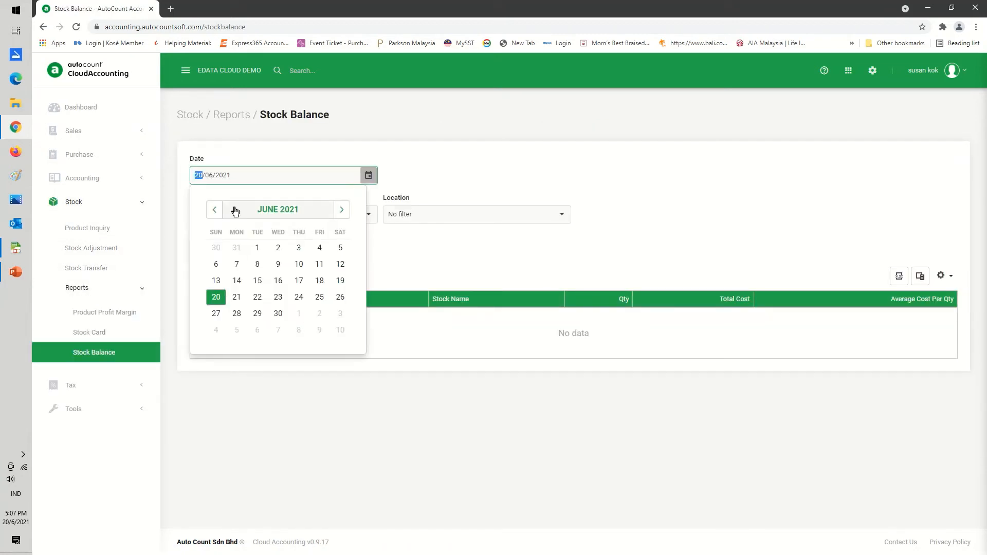
pyautogui.click(211, 208)
pyautogui.click(211, 208)
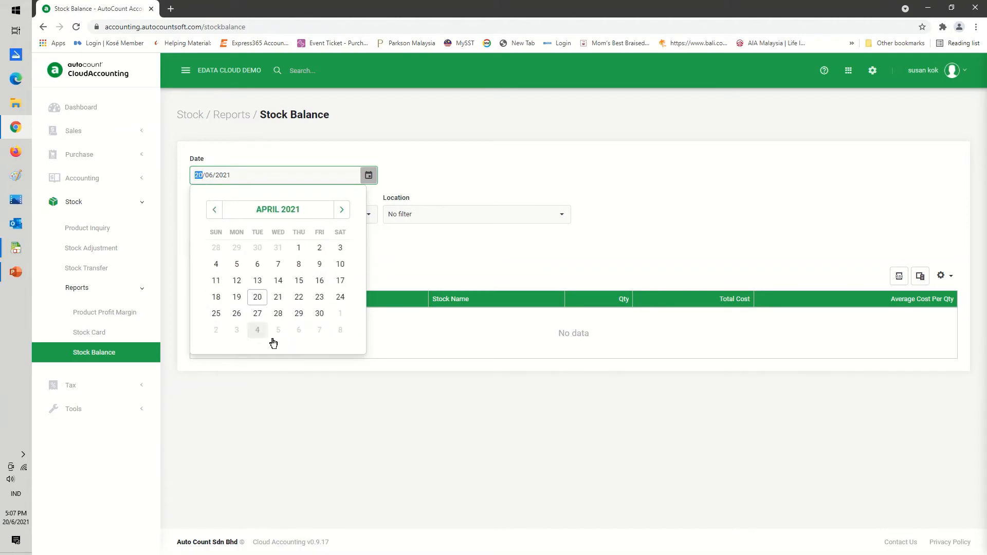
pyautogui.click(319, 313)
pyautogui.click(210, 244)
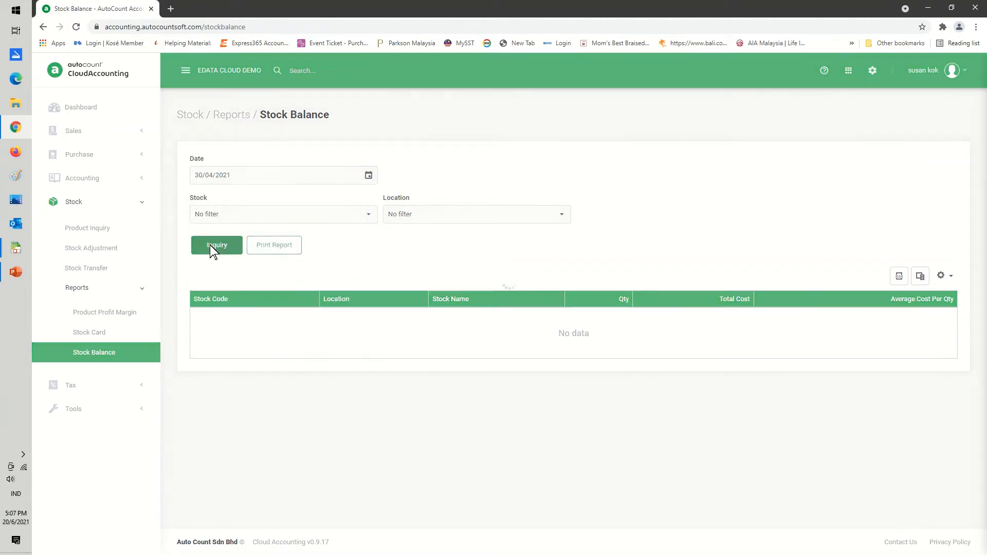
pyautogui.scroll(-3, 752, 392)
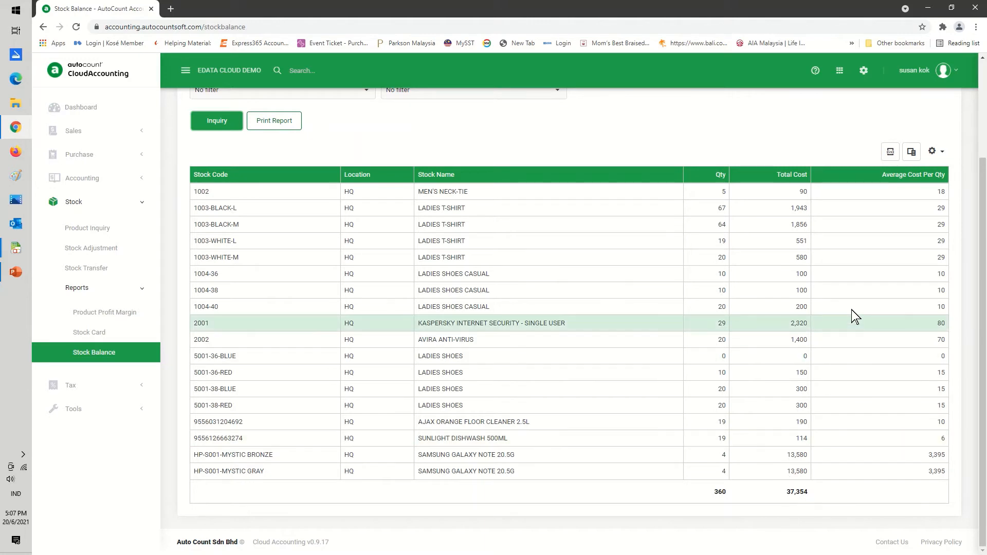
# Step: Open the Periodic Stock Value page and start editing the Apr 2021 stock value
pyautogui.click(863, 70)
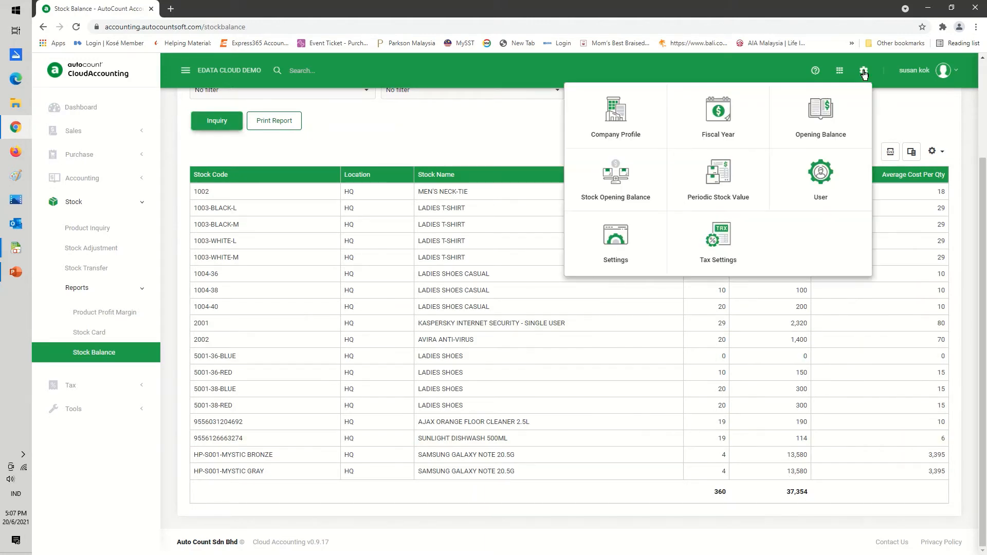
pyautogui.click(717, 176)
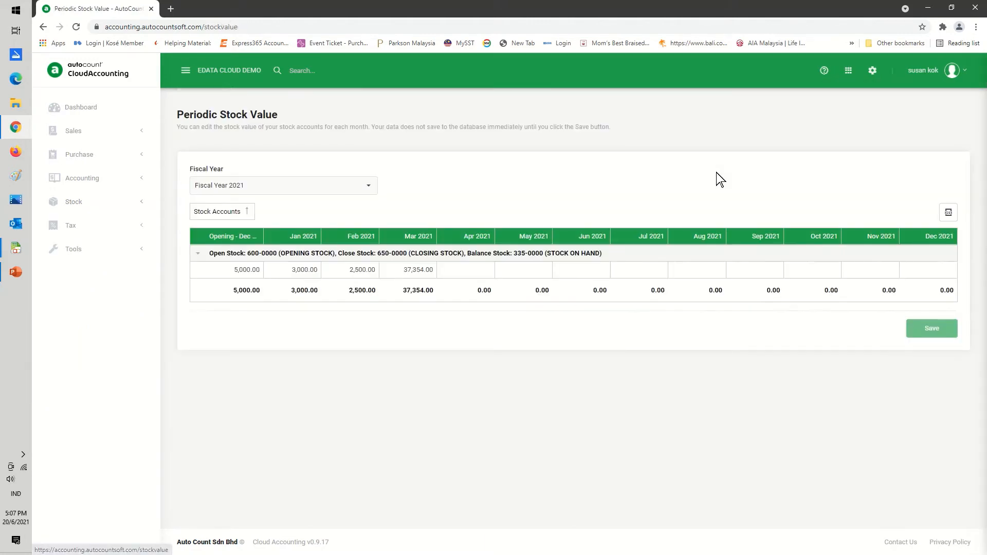
pyautogui.click(462, 272)
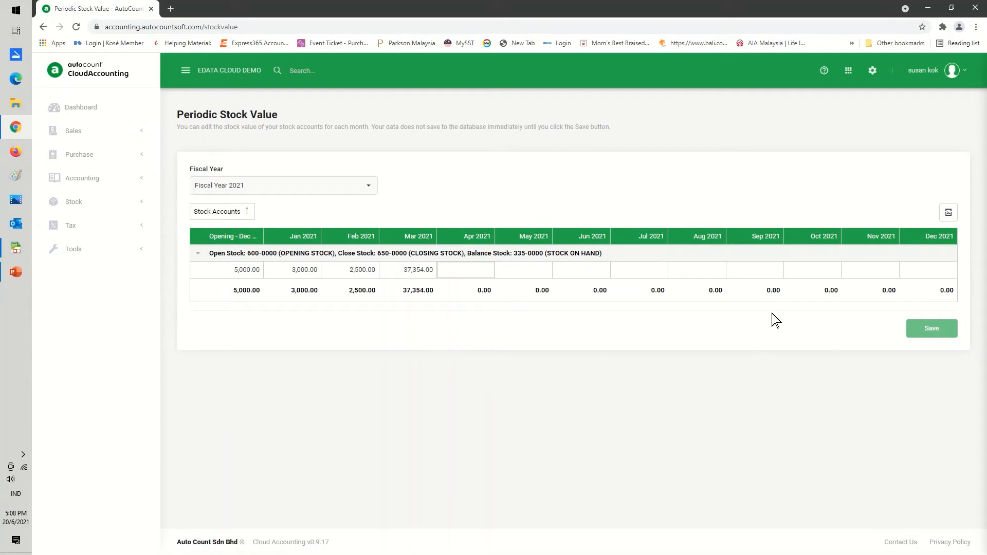
# Step: Open the sales invoice list, show 25 entries per page, and look through the invoices
pyautogui.click(86, 135)
pyautogui.click(82, 179)
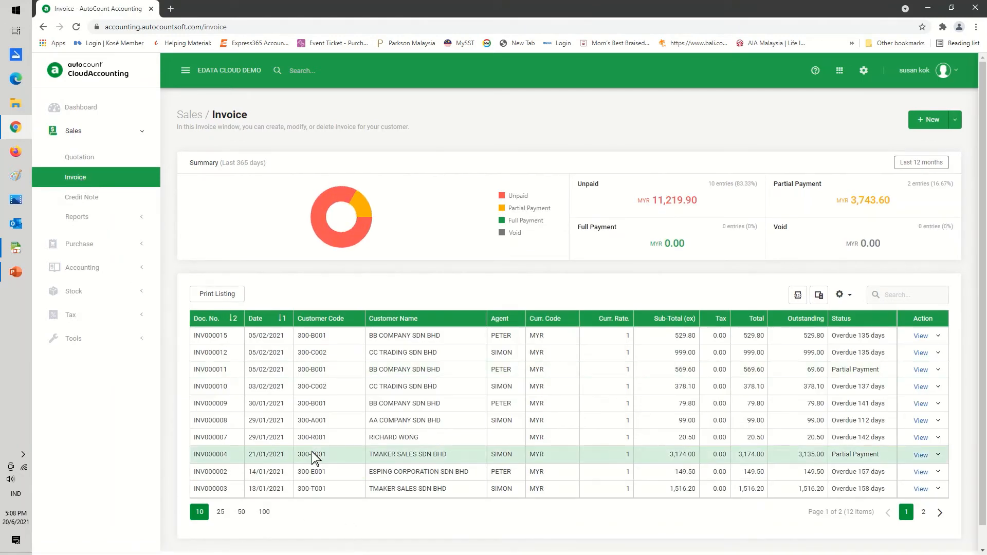
pyautogui.scroll(-1, 312, 452)
pyautogui.click(221, 488)
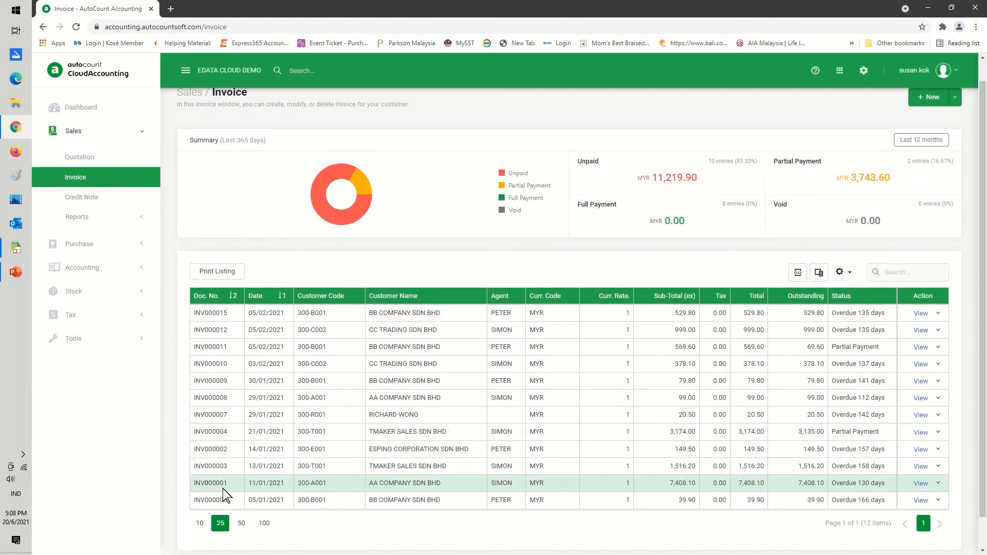
pyautogui.scroll(-1, 305, 432)
pyautogui.scroll(2, 306, 427)
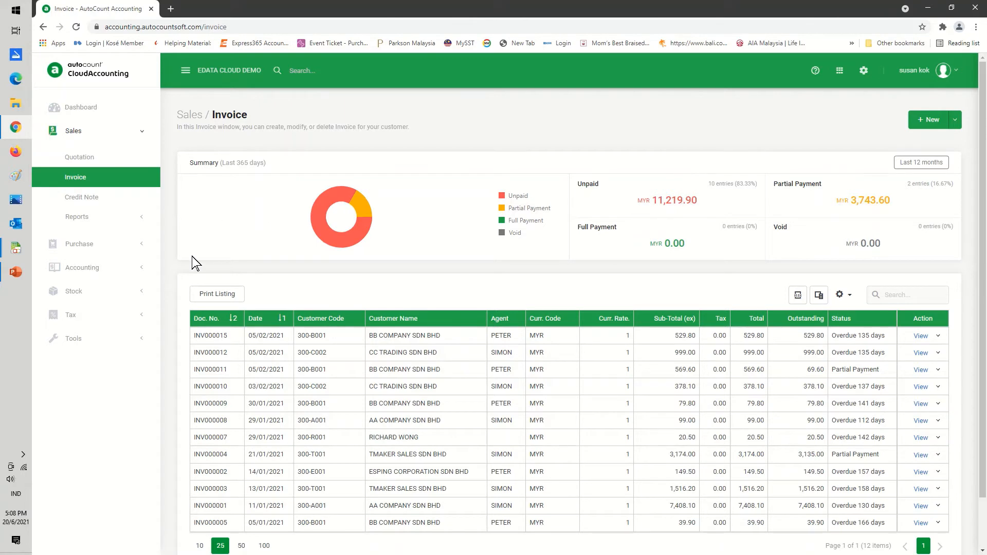
# Step: Run the Stock Balance inquiry again with the date 30/04/2021 and read the closing total cost
pyautogui.click(97, 291)
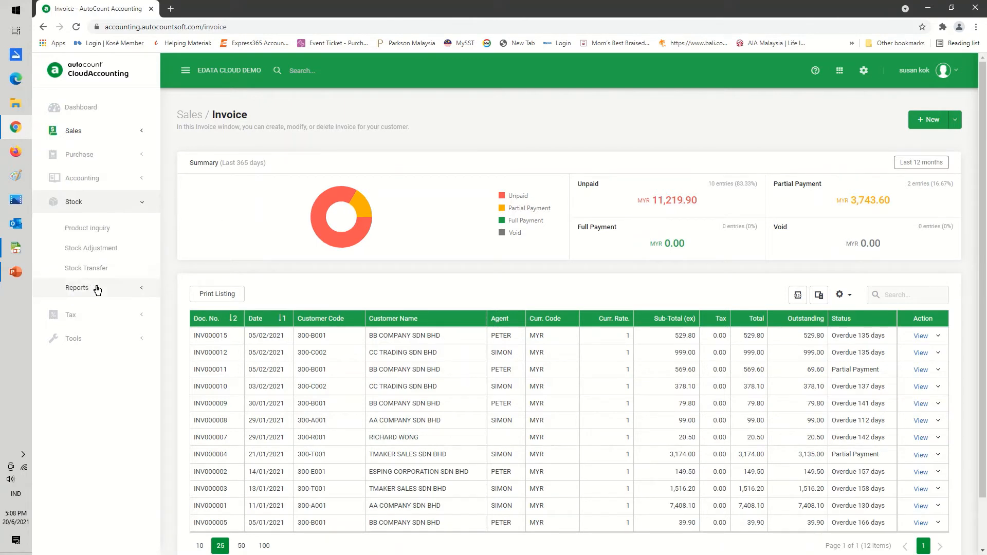
pyautogui.click(82, 287)
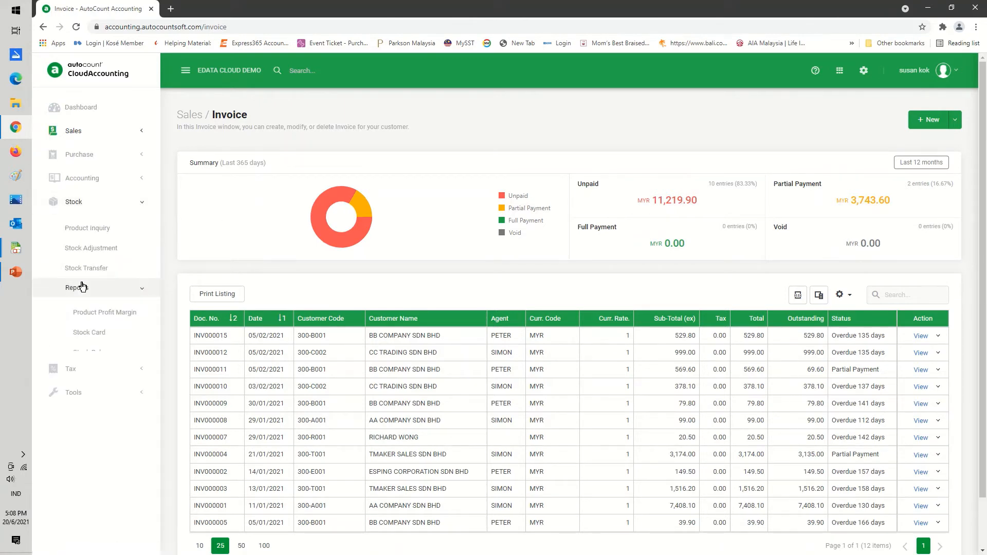
pyautogui.click(126, 359)
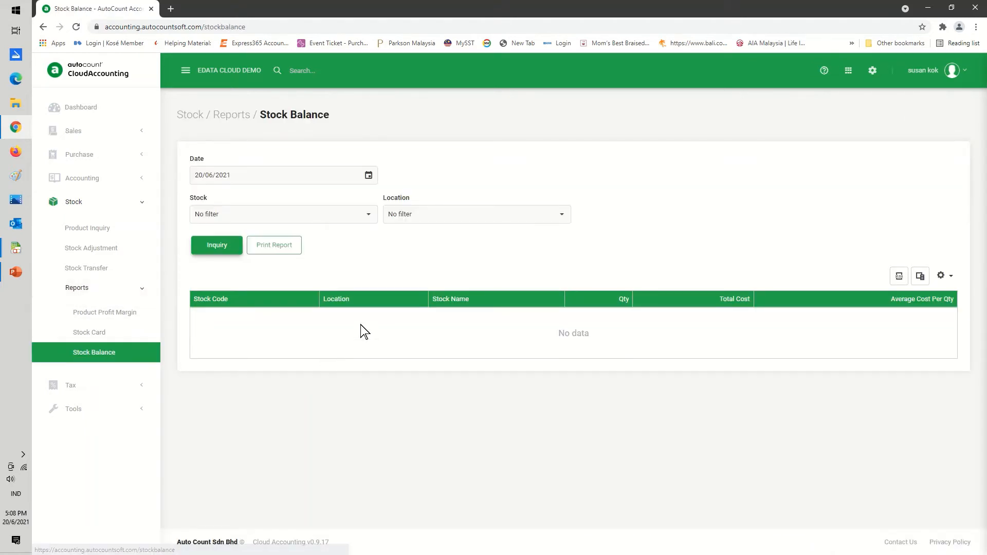
pyautogui.click(368, 177)
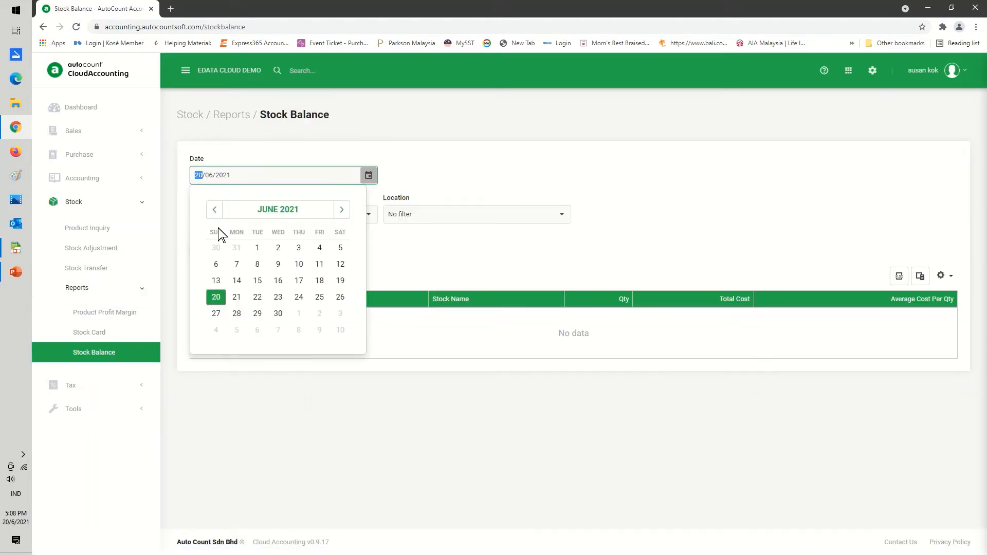
pyautogui.click(214, 211)
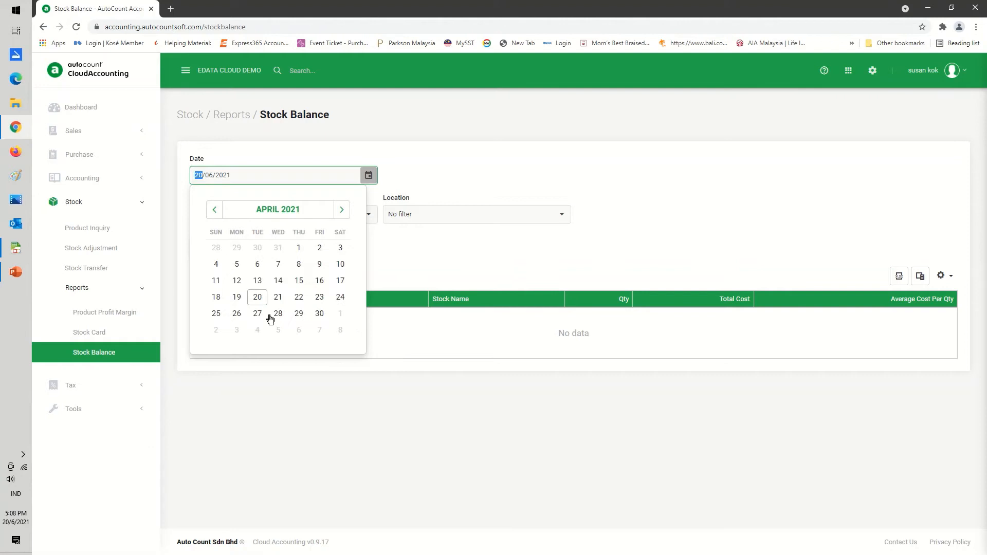
pyautogui.click(319, 313)
pyautogui.click(215, 244)
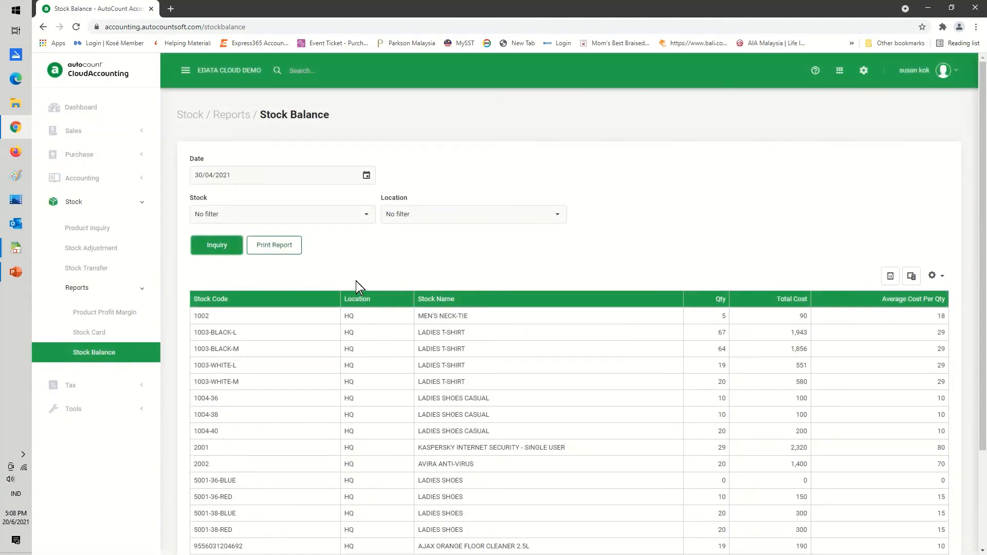
pyautogui.scroll(-3, 983, 309)
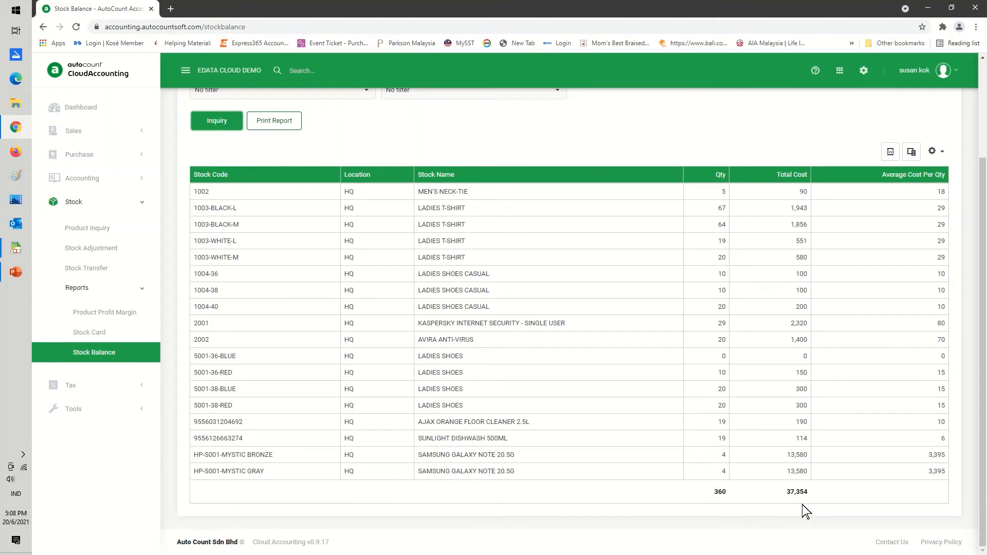
# Step: Set the Apr 2021 periodic stock value to 37,354.00 for Fiscal Year 2021 and save it
pyautogui.click(863, 70)
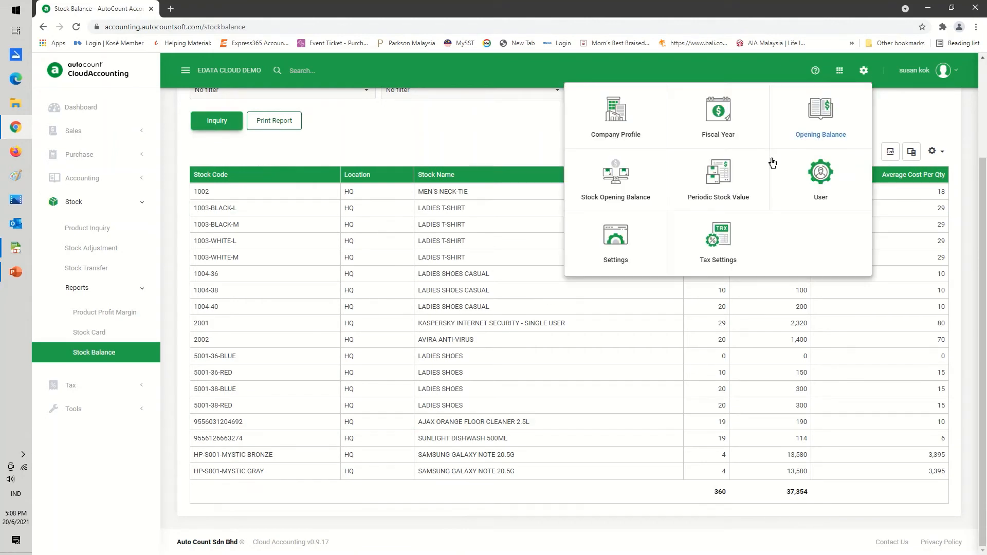
pyautogui.click(715, 182)
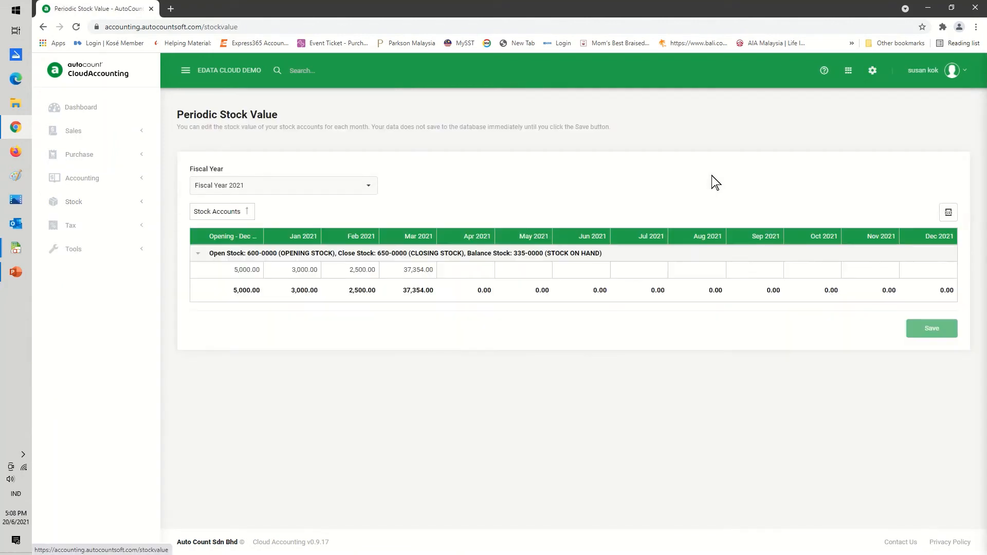
pyautogui.click(464, 269)
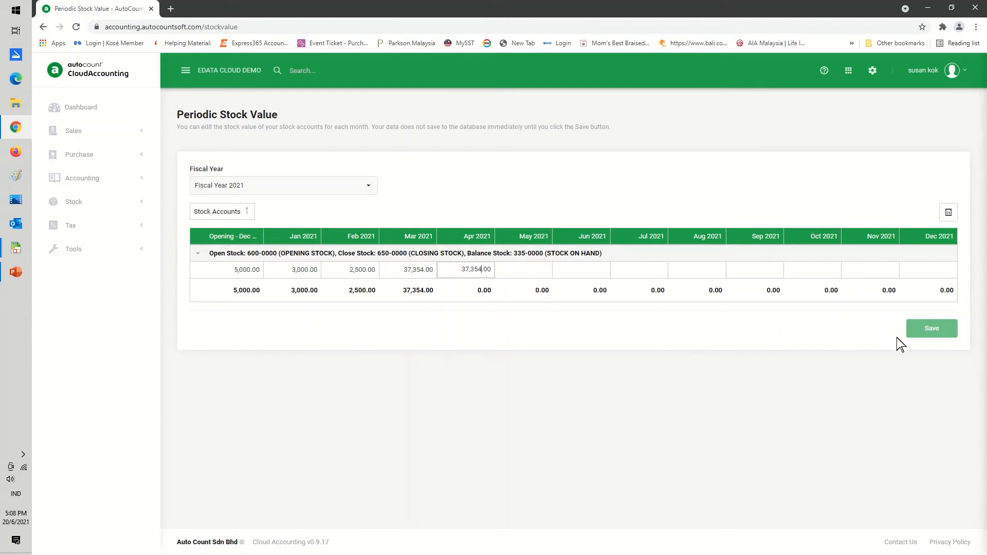
pyautogui.click(924, 329)
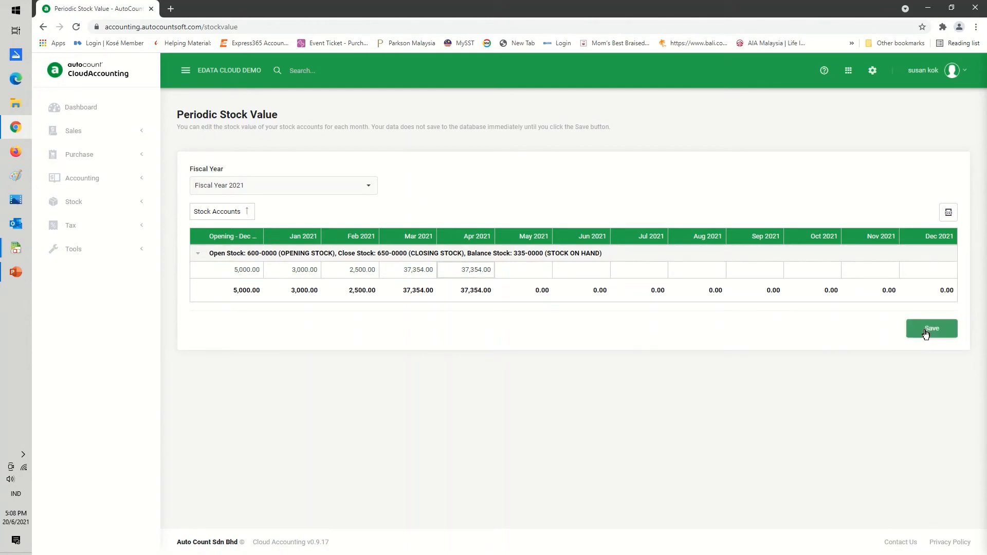
pyautogui.click(925, 331)
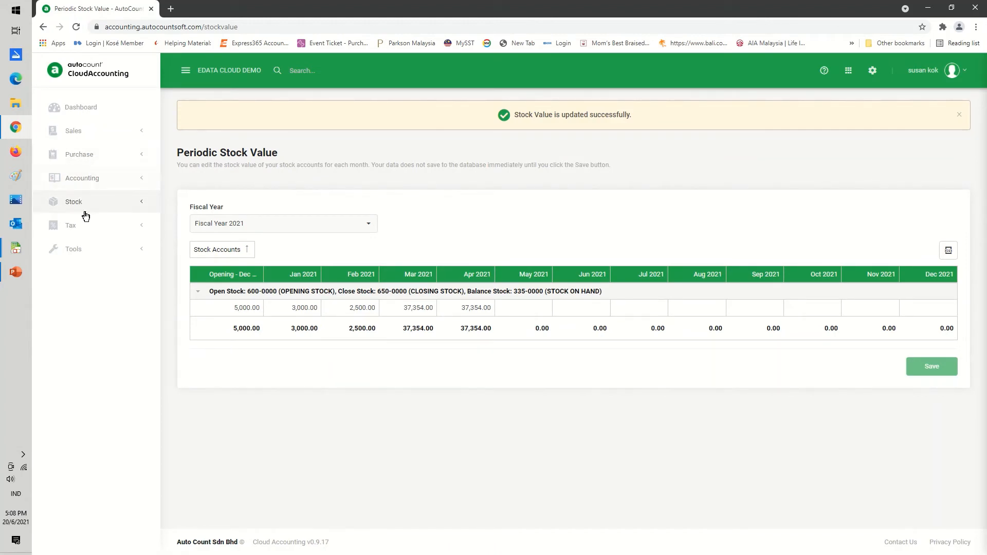
# Step: Open the Profit and Loss Statement report and set its date to 30/04/2021
pyautogui.click(88, 178)
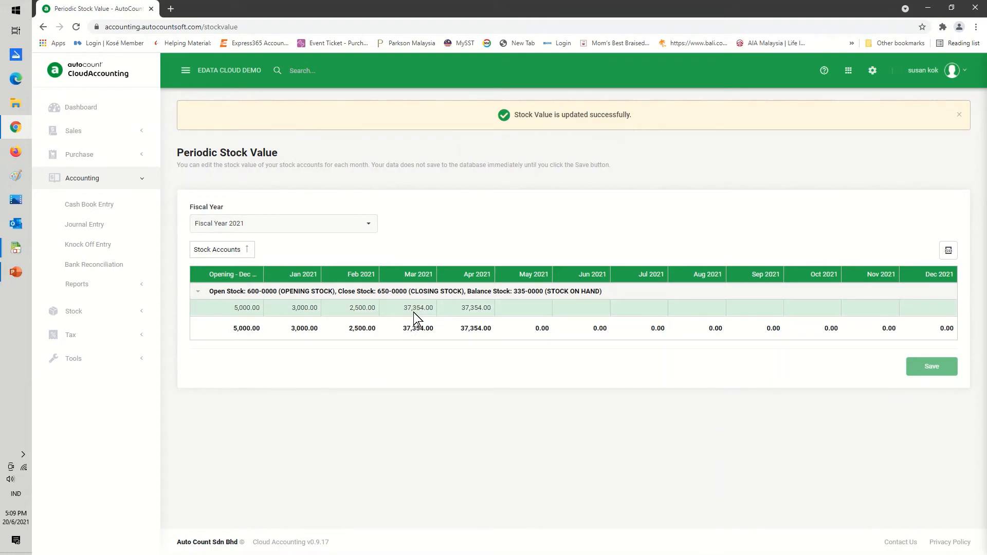
pyautogui.click(73, 286)
pyautogui.click(95, 374)
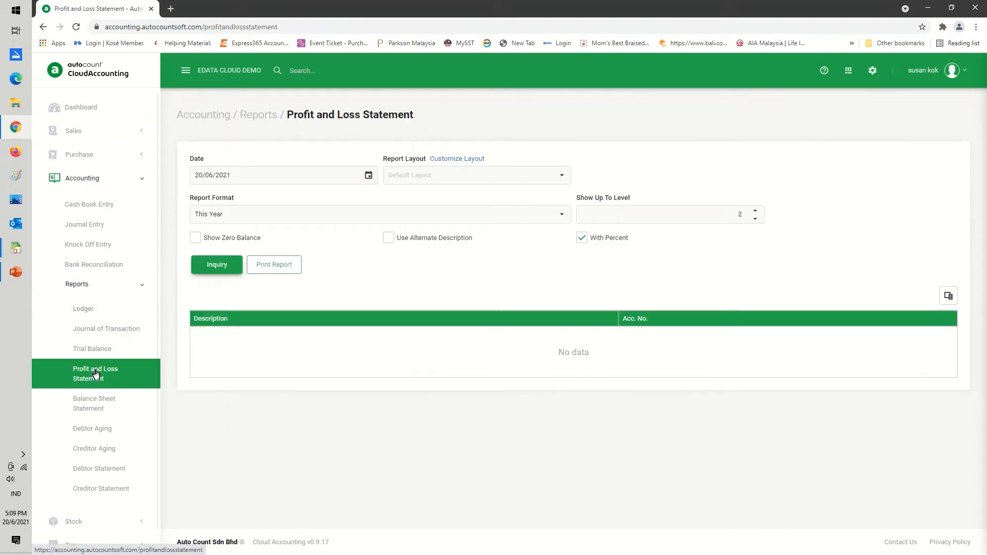
pyautogui.click(369, 175)
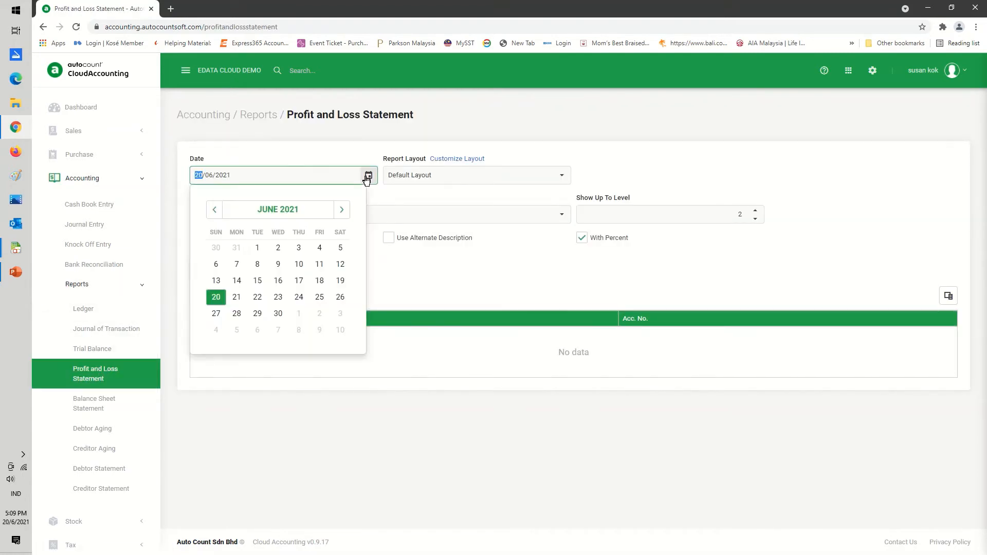
pyautogui.click(214, 210)
pyautogui.click(214, 210)
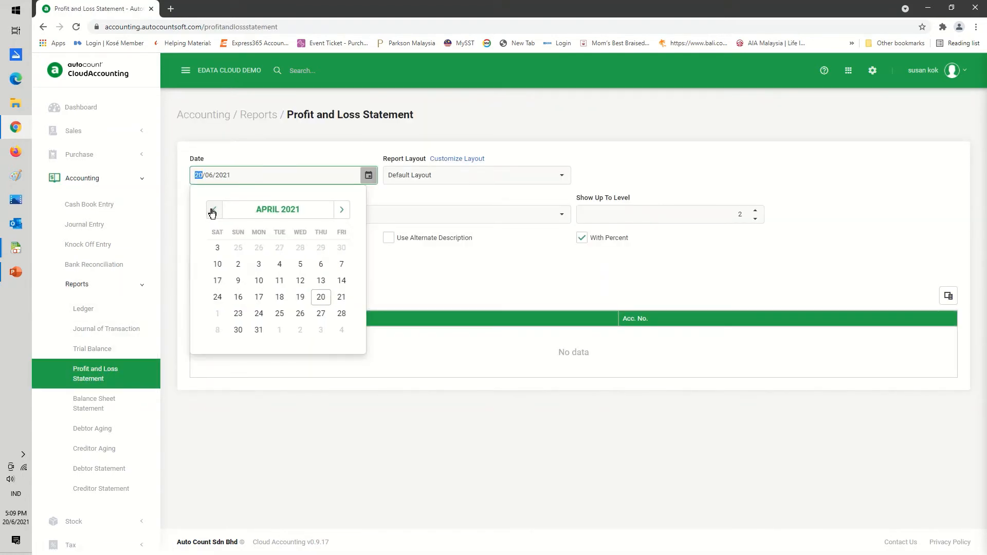
pyautogui.click(322, 315)
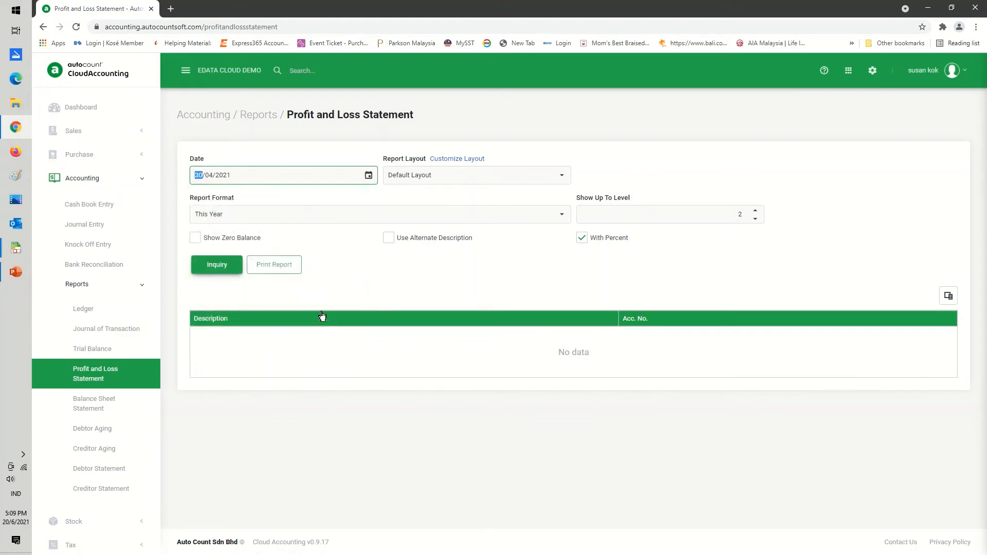
# Step: Include zero balances, set the report format to This Month vs Last Month, and run the Profit and Loss inquiry
pyautogui.click(198, 240)
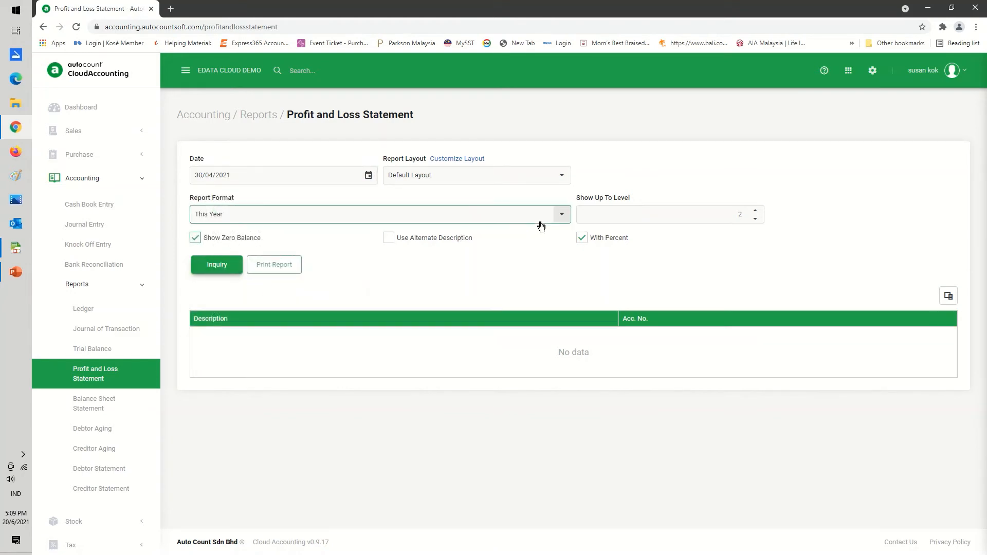
pyautogui.click(561, 216)
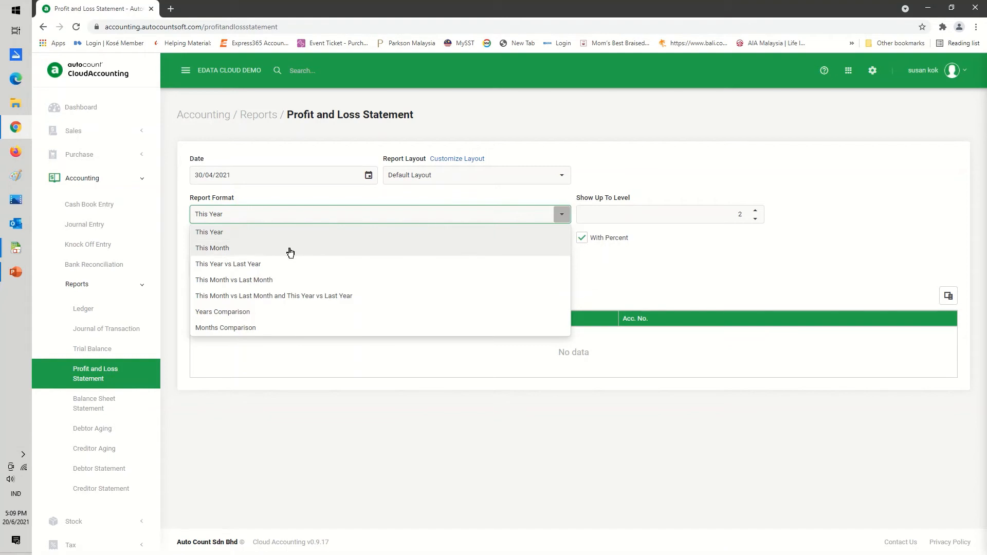
pyautogui.click(256, 281)
pyautogui.click(220, 269)
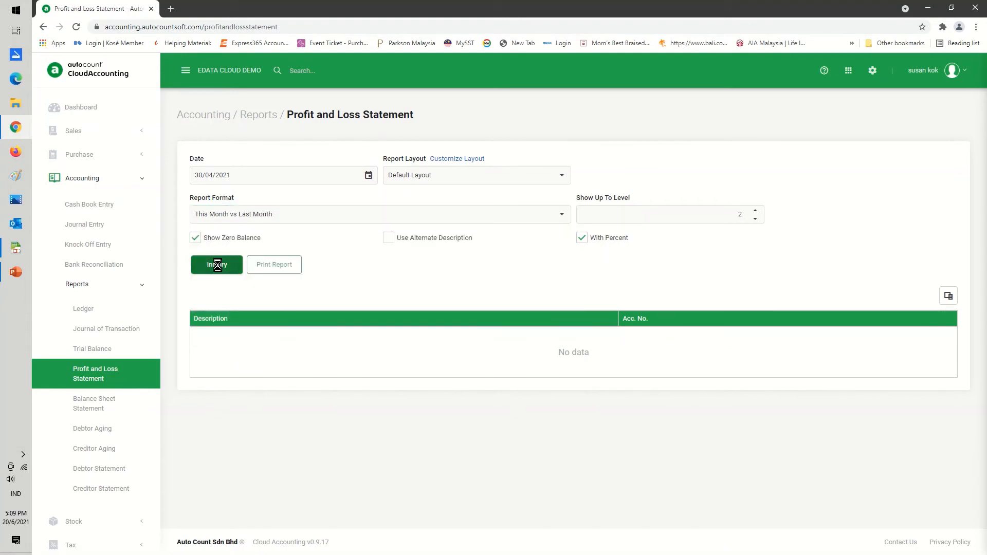
# Step: Preview the printed report with the Profit and Loss Statement - 2 columns (A4) layout, read it, and close the preview
pyautogui.click(274, 265)
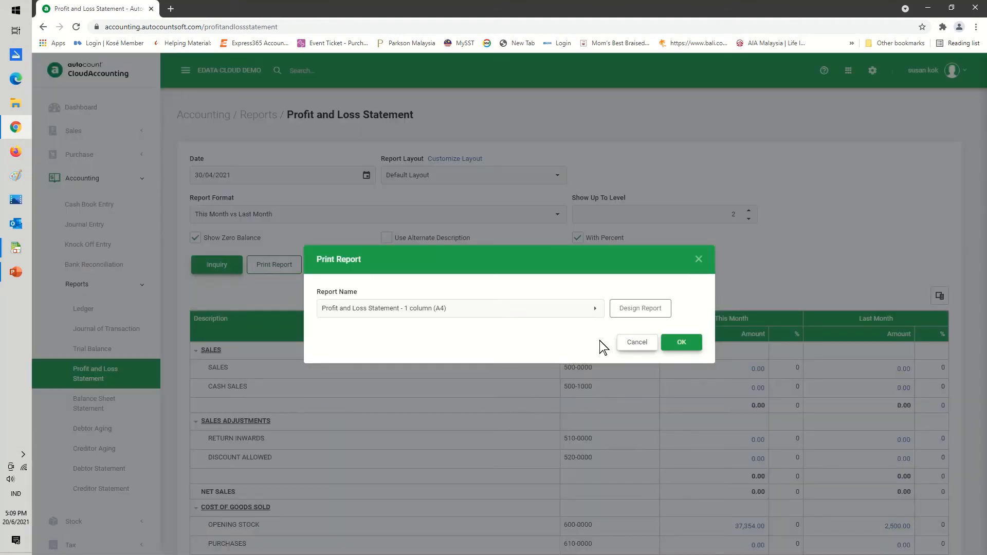
pyautogui.click(590, 312)
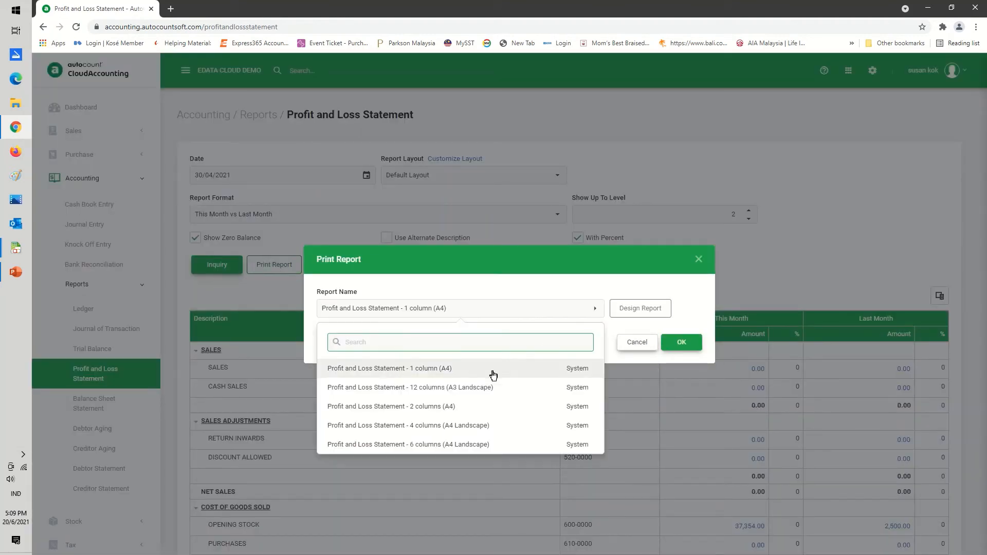
pyautogui.click(447, 406)
pyautogui.click(681, 343)
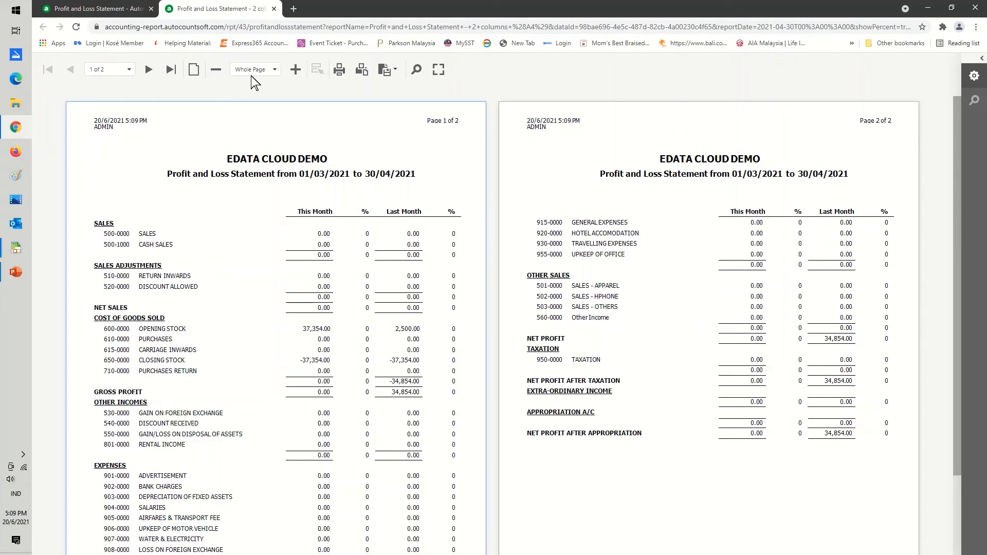
pyautogui.click(274, 9)
pyautogui.click(633, 343)
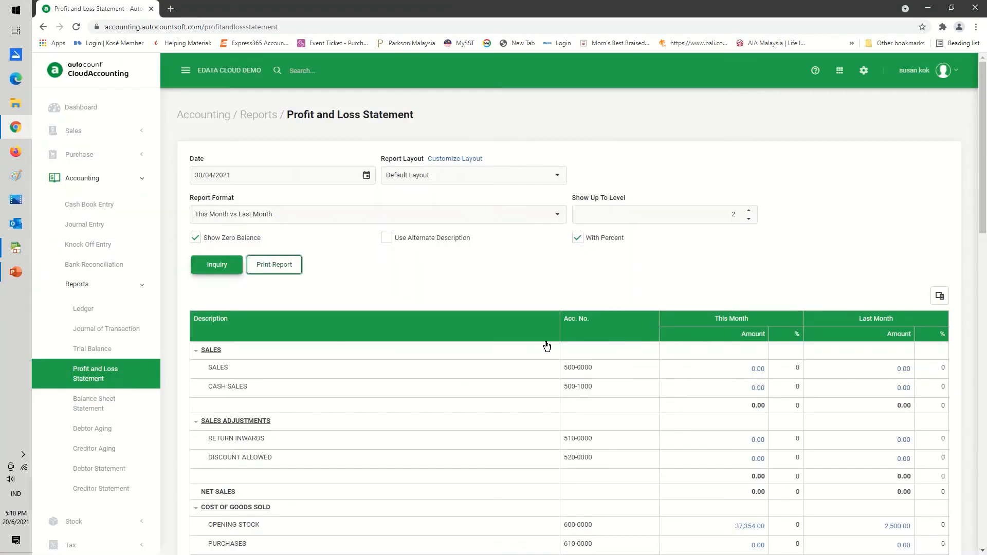
# Step: Create a new sales invoice for the customer AA COMPANY SDN BHD
pyautogui.click(83, 133)
pyautogui.click(98, 178)
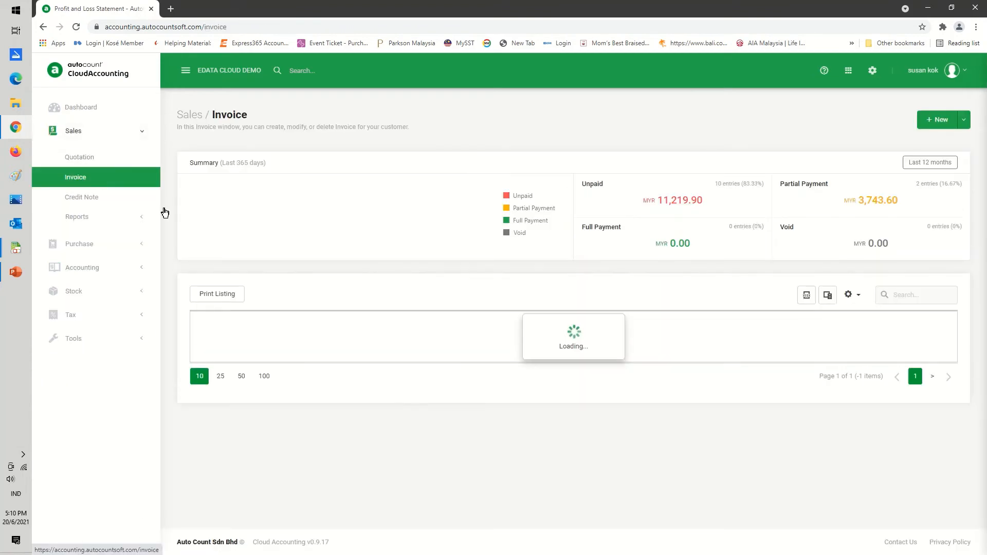
pyautogui.click(931, 120)
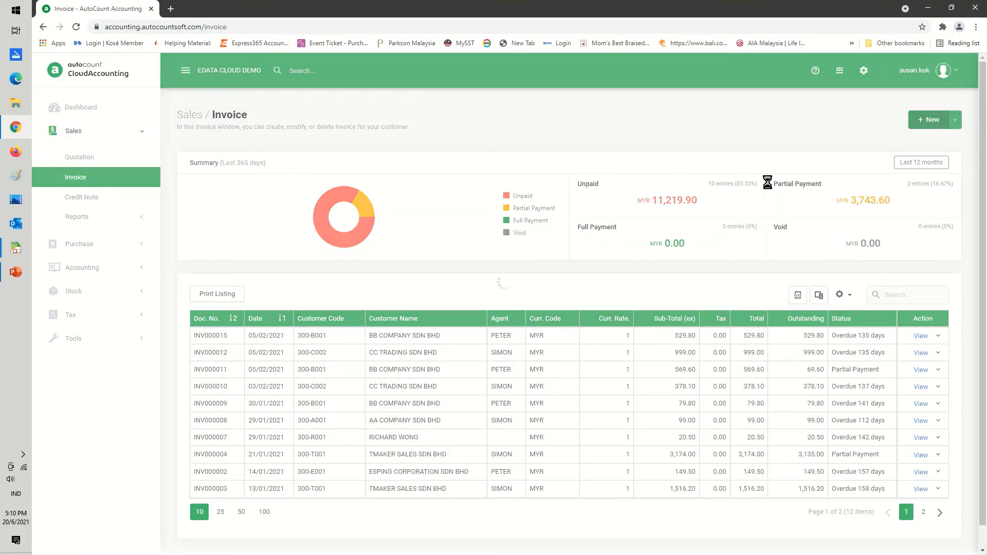
pyautogui.click(161, 123)
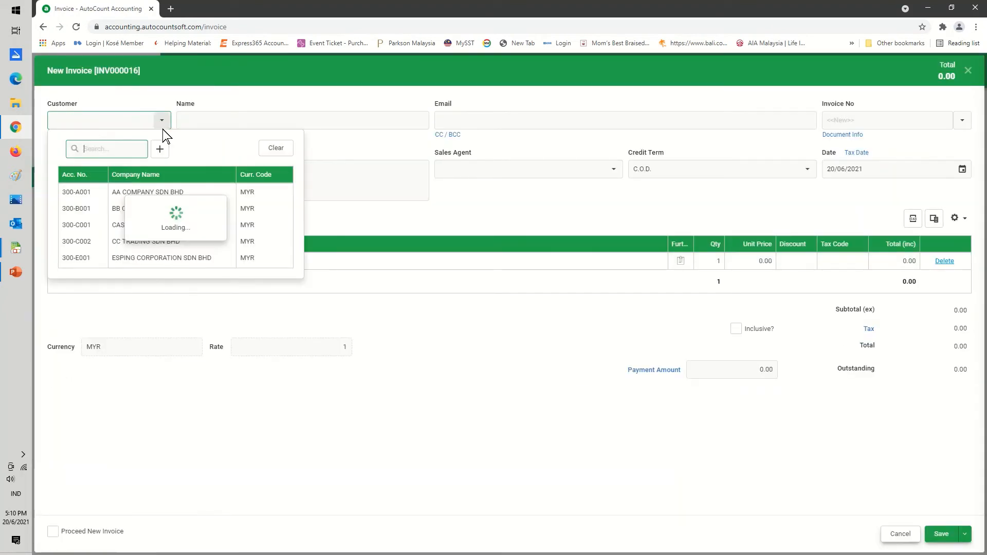
pyautogui.click(168, 192)
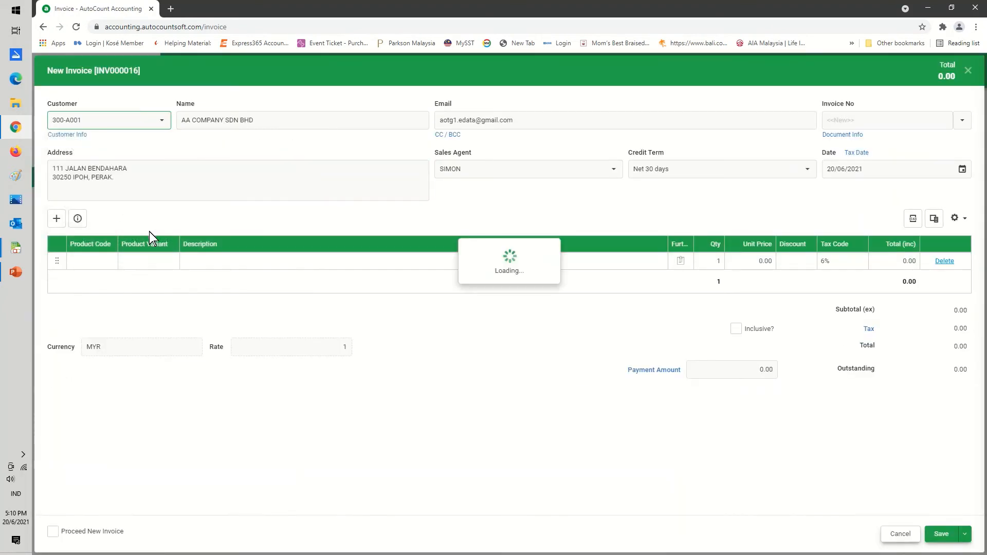
# Step: Add SAMSUNG GALAXY NOTE 20.5G to the invoice with quantity 1 each of MYSTIC BRONZE and MYSTIC GRAY
pyautogui.click(95, 260)
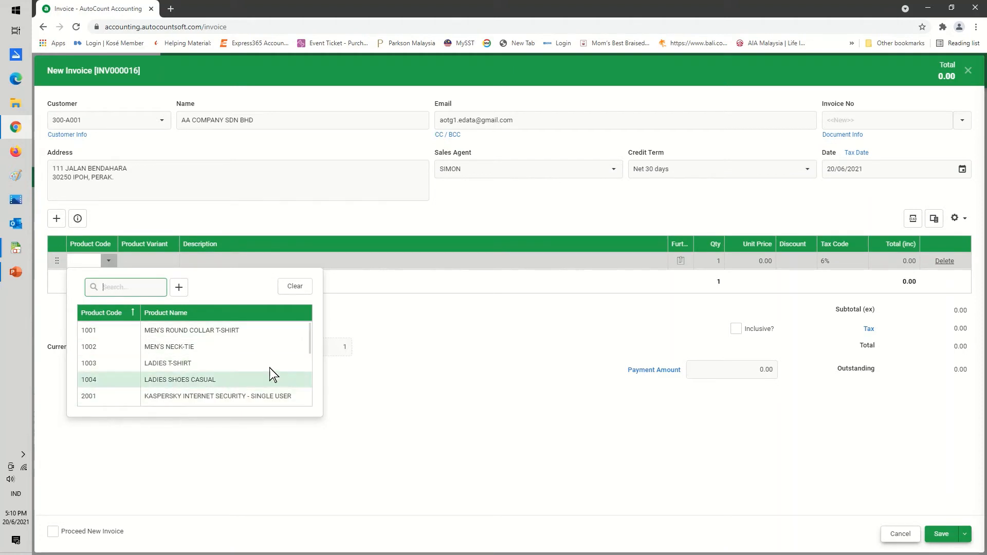
pyautogui.moveTo(309, 348)
pyautogui.mouseDown()
pyautogui.moveTo(308, 374)
pyautogui.moveTo(310, 357)
pyautogui.mouseUp()
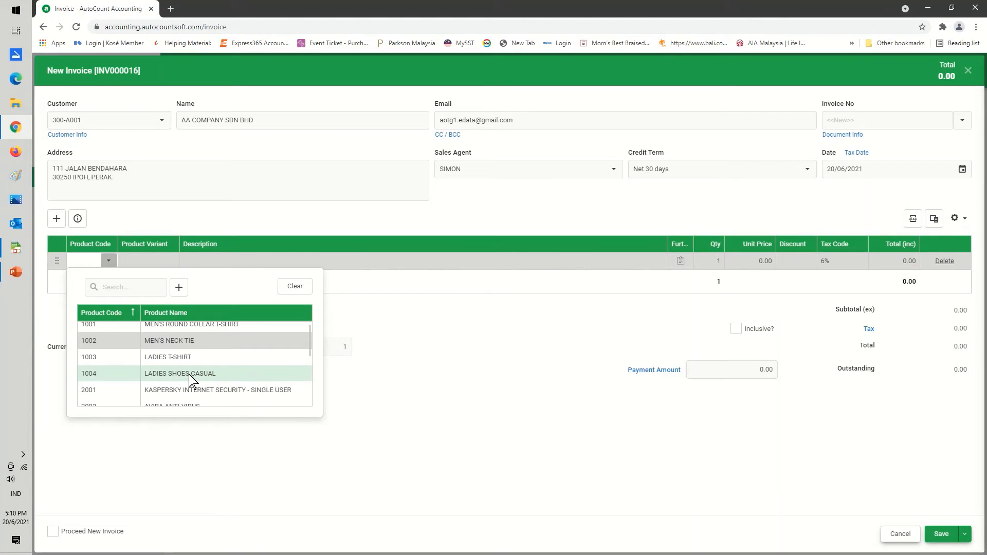
pyautogui.click(209, 320)
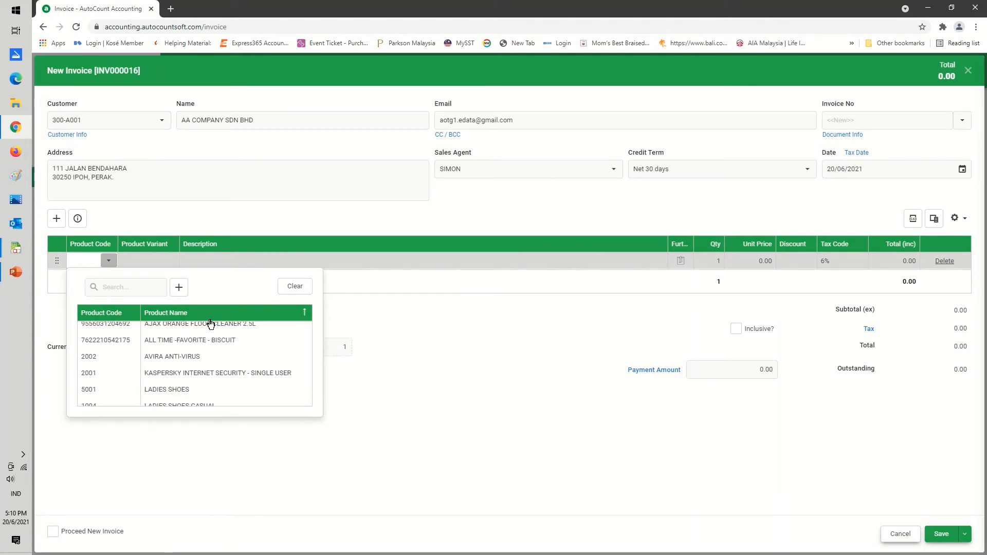
pyautogui.click(210, 321)
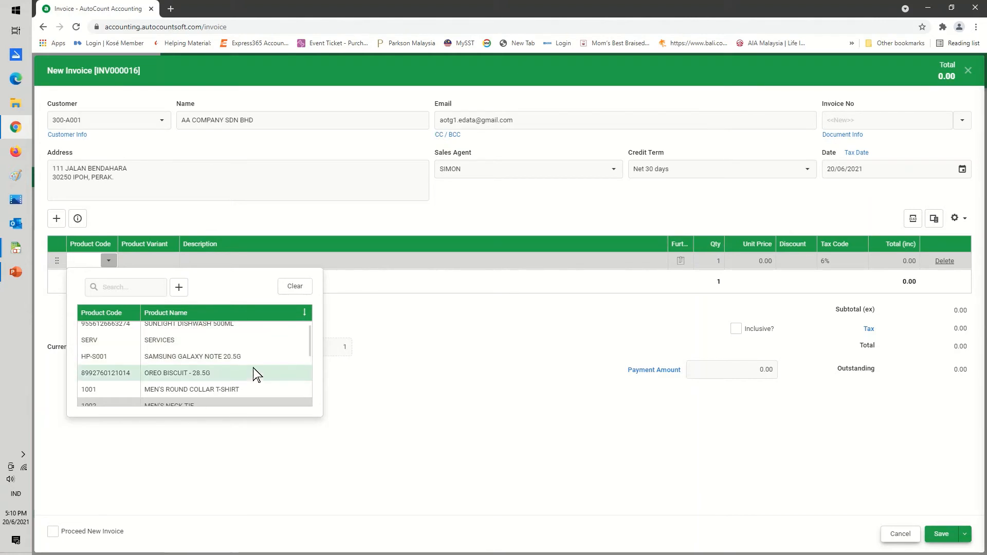
pyautogui.click(212, 357)
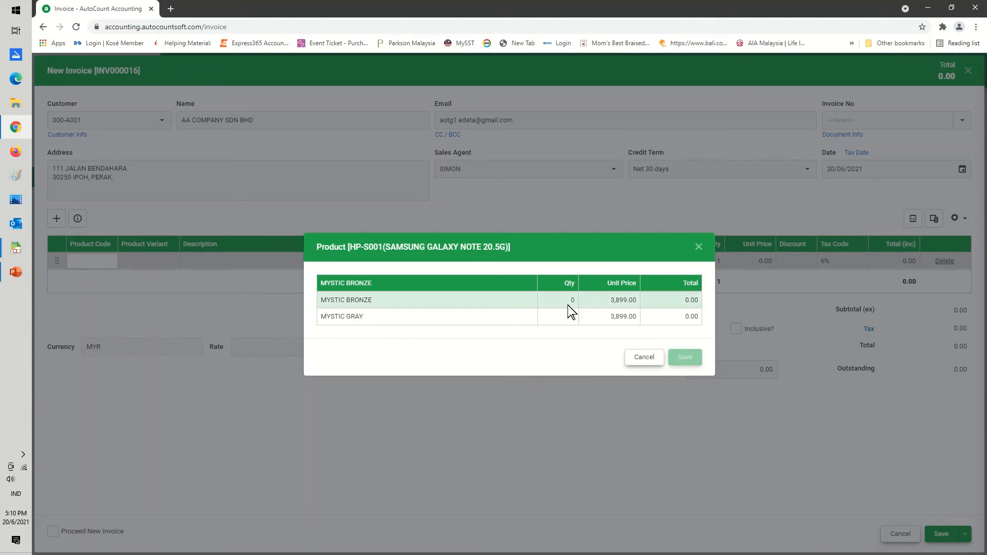
pyautogui.click(550, 300)
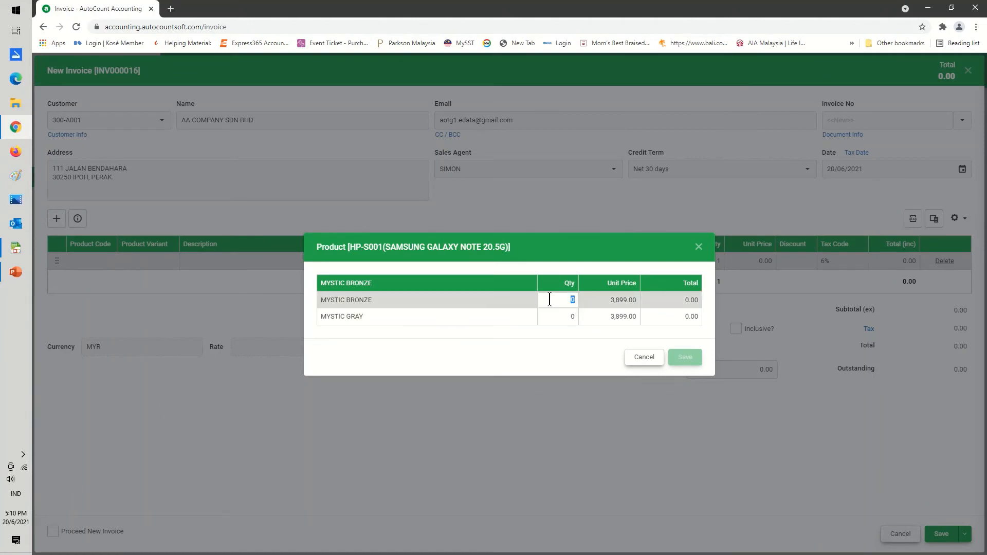
pyautogui.write('1')
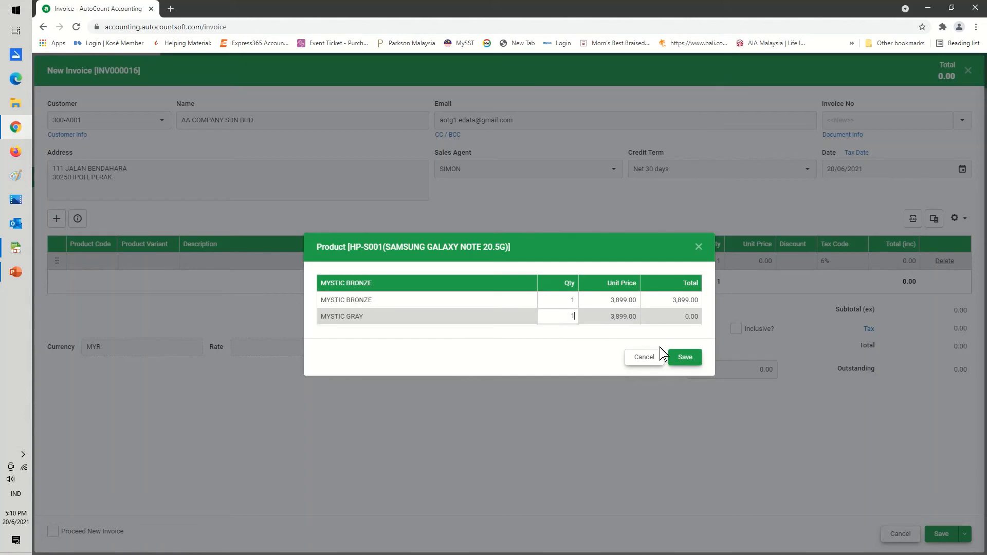
pyautogui.click(685, 357)
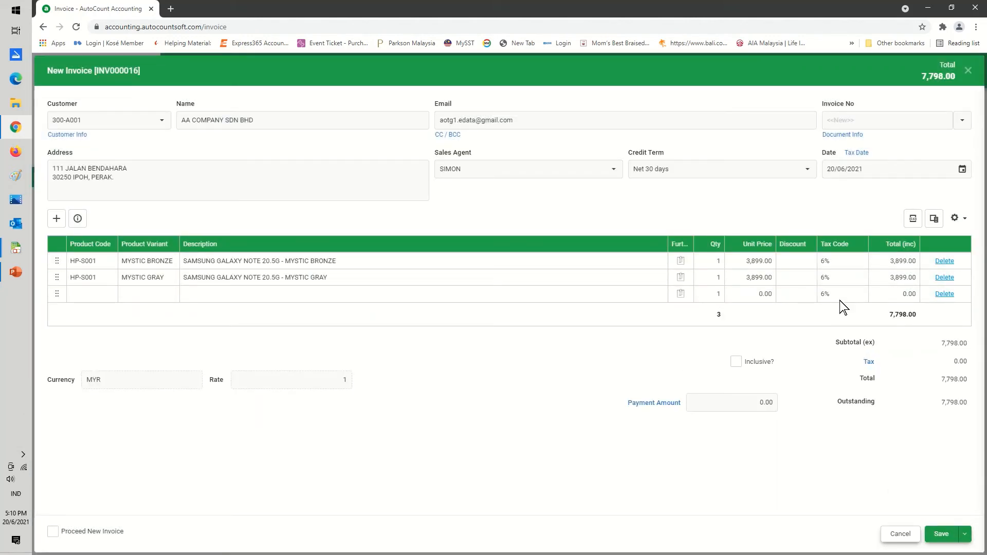
# Step: Set the sales invoice date to 21/04/2021 and save the invoice
pyautogui.click(960, 171)
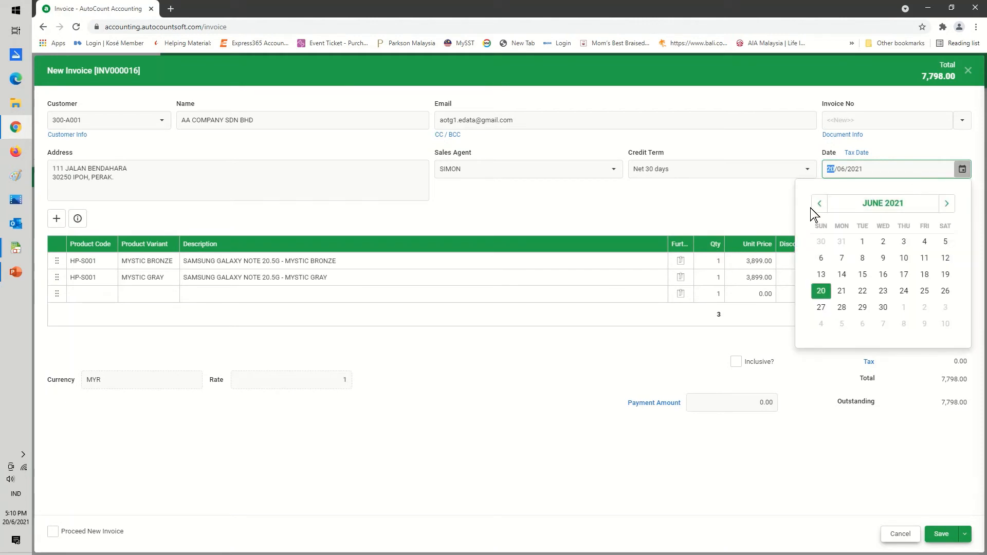
pyautogui.click(819, 204)
pyautogui.click(819, 205)
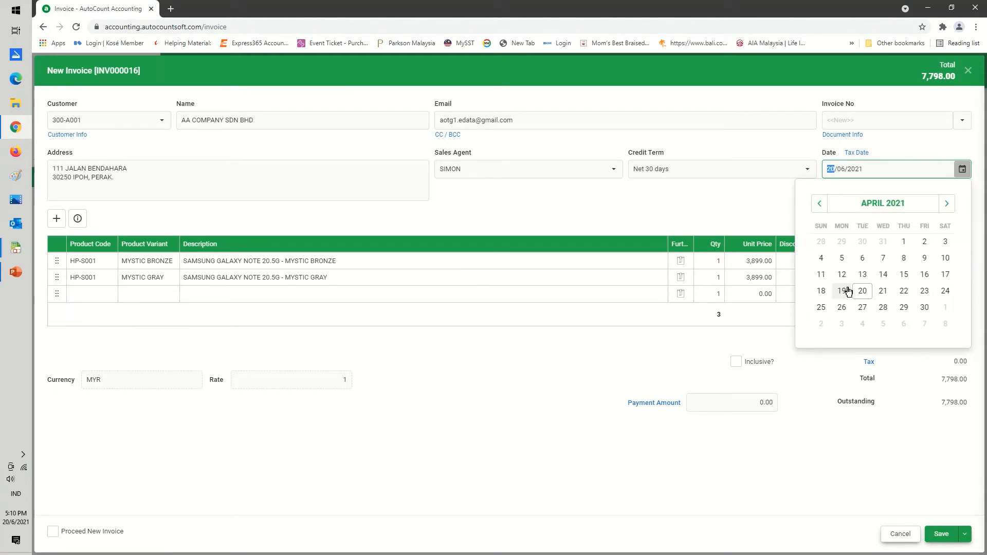
pyautogui.click(883, 291)
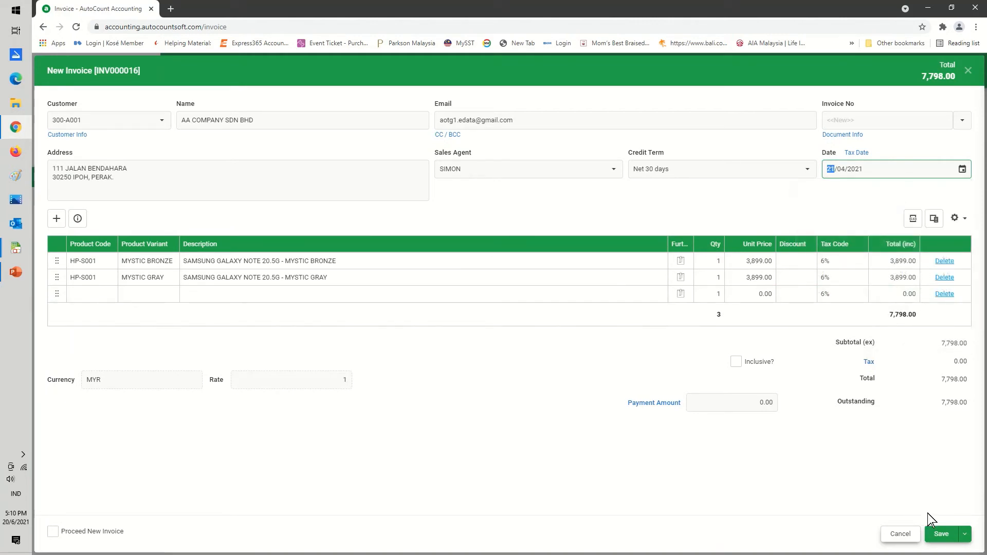
pyautogui.click(942, 534)
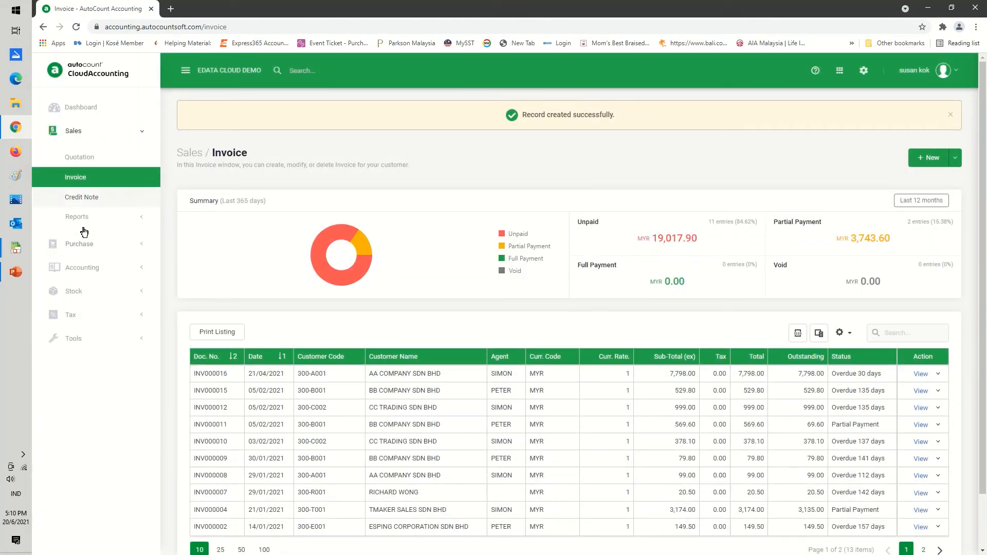
# Step: Create a new purchase invoice for the supplier AMT DISTRIBUTORS SDN BHD
pyautogui.click(80, 245)
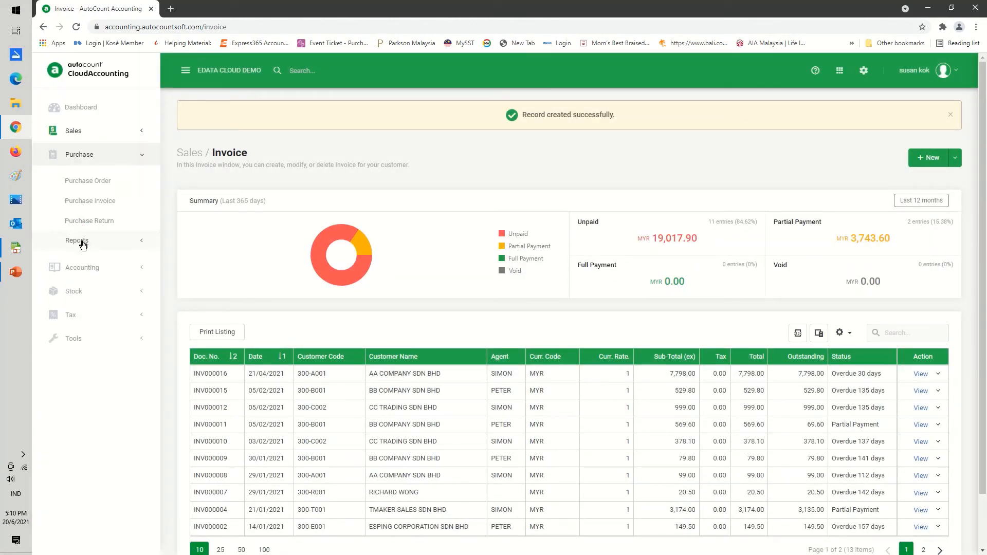
pyautogui.click(92, 200)
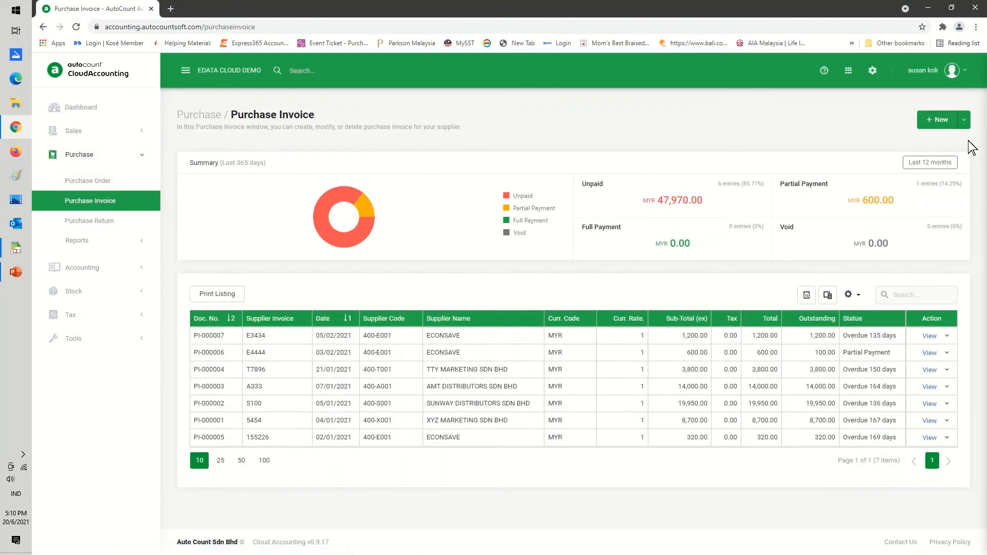
pyautogui.click(936, 121)
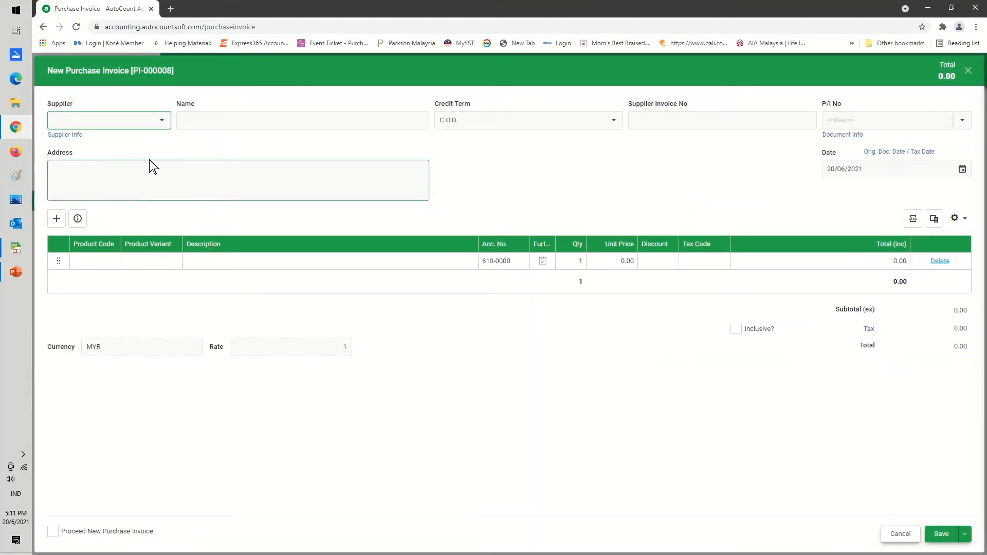
pyautogui.click(161, 121)
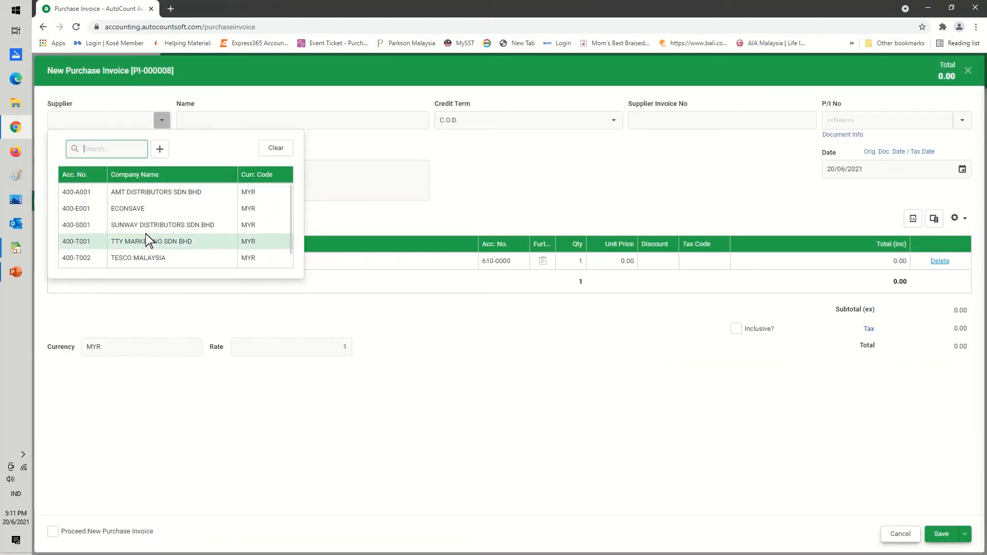
pyautogui.click(179, 191)
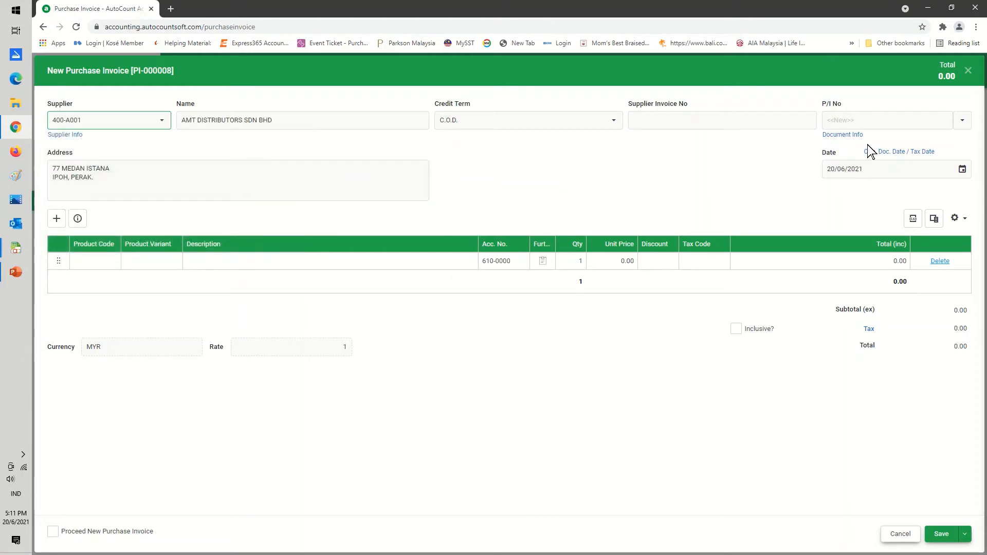
# Step: Enter A999 as the supplier invoice number and set the purchase invoice date to 15/04/2021
pyautogui.click(663, 121)
pyautogui.write('A')
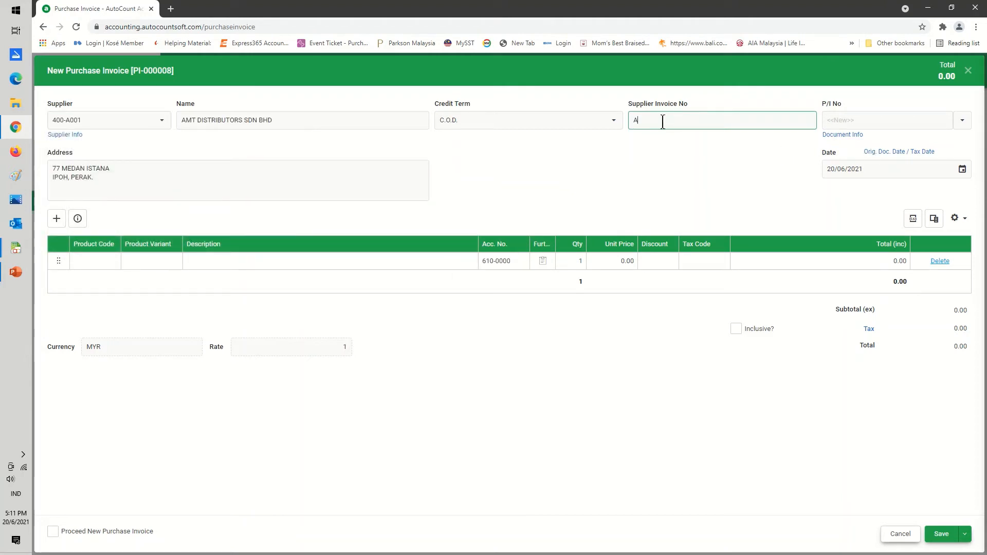
pyautogui.write('999')
pyautogui.click(933, 169)
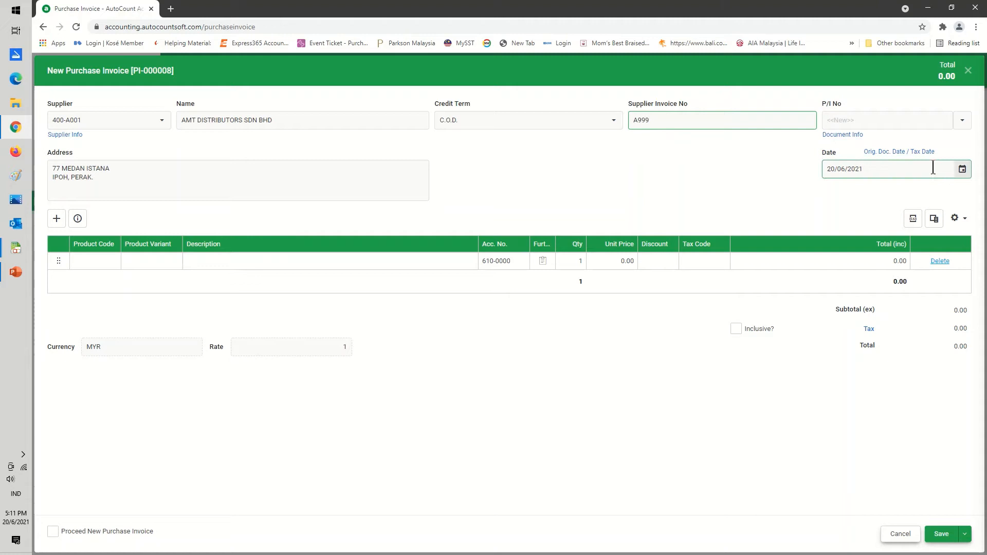
pyautogui.click(966, 176)
pyautogui.click(819, 206)
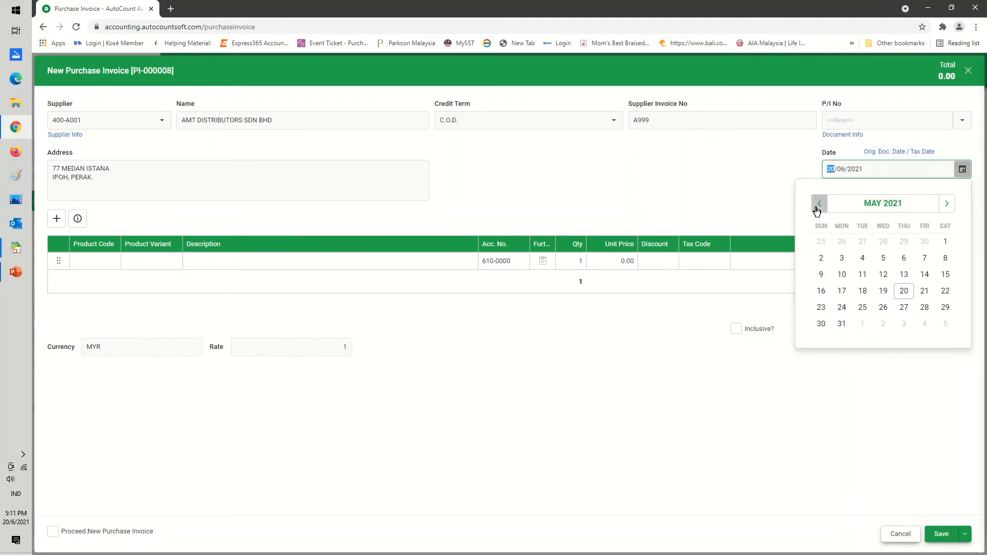
pyautogui.click(819, 205)
pyautogui.click(904, 274)
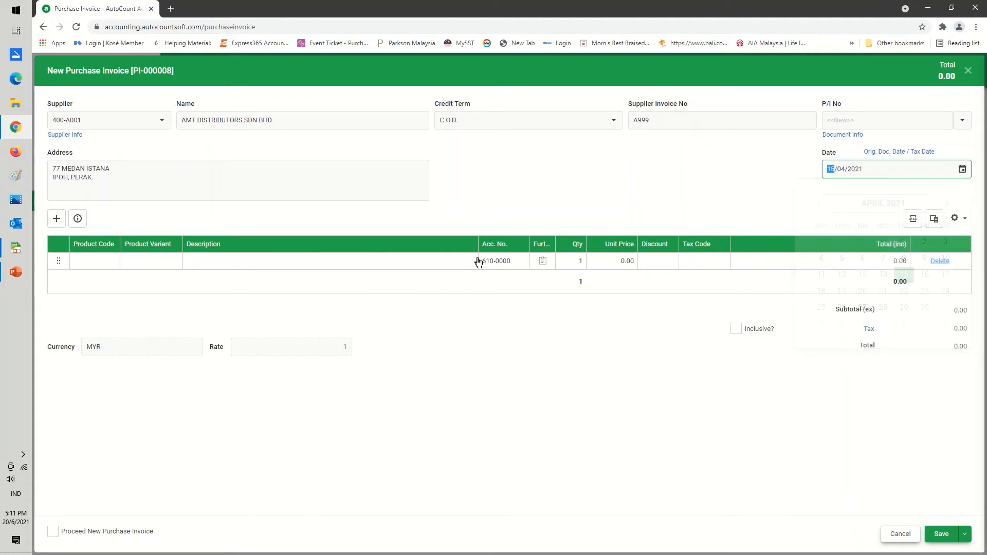
# Step: Add product 2001 KASPERSKY INTERNET SECURITY - SINGLE USER with quantity 5 and save the purchase invoice
pyautogui.click(102, 261)
pyautogui.click(110, 263)
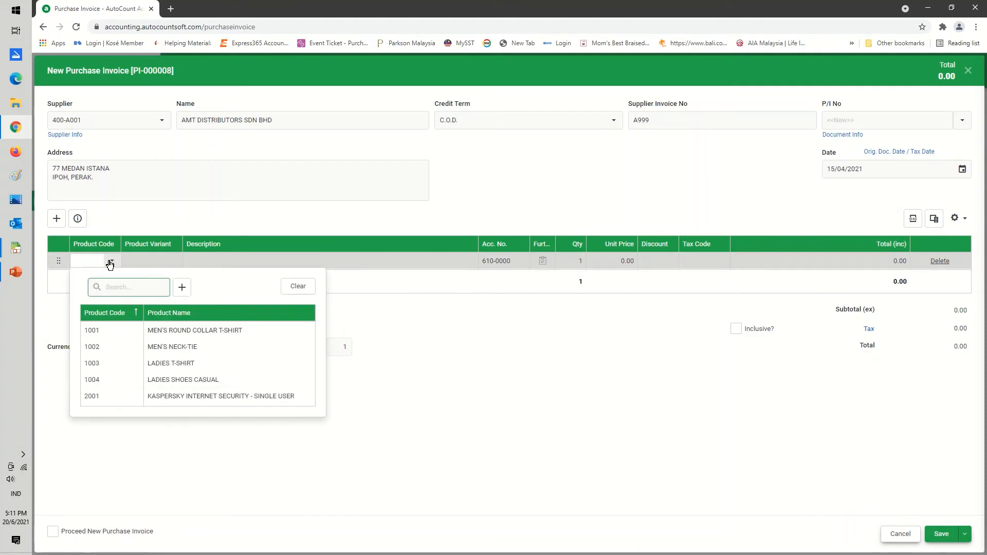
pyautogui.click(169, 394)
pyautogui.click(568, 261)
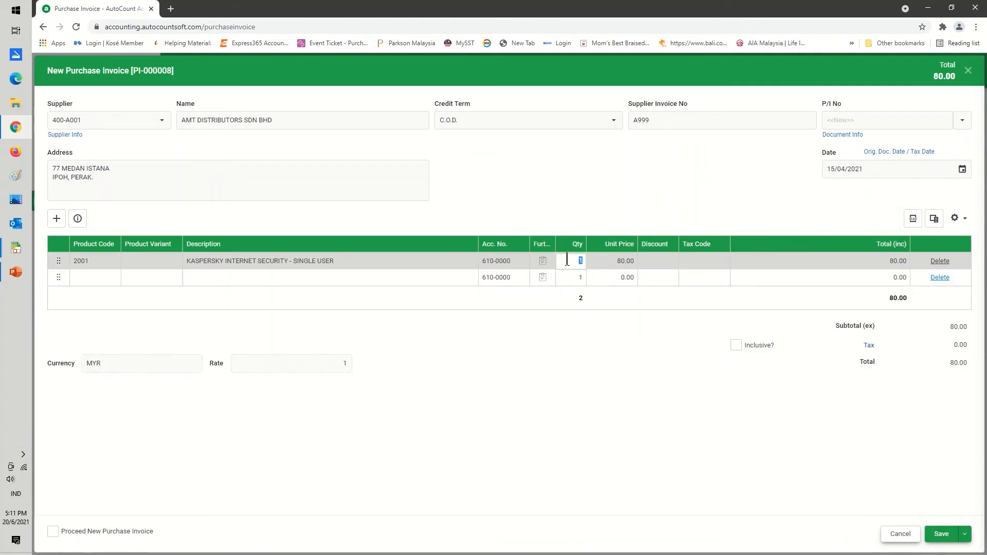
pyautogui.write('5')
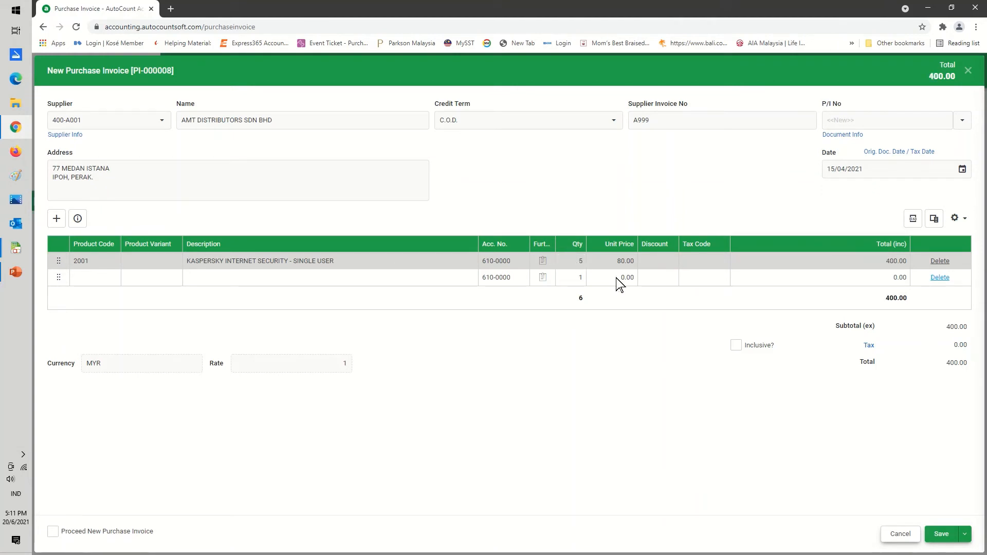
pyautogui.click(942, 534)
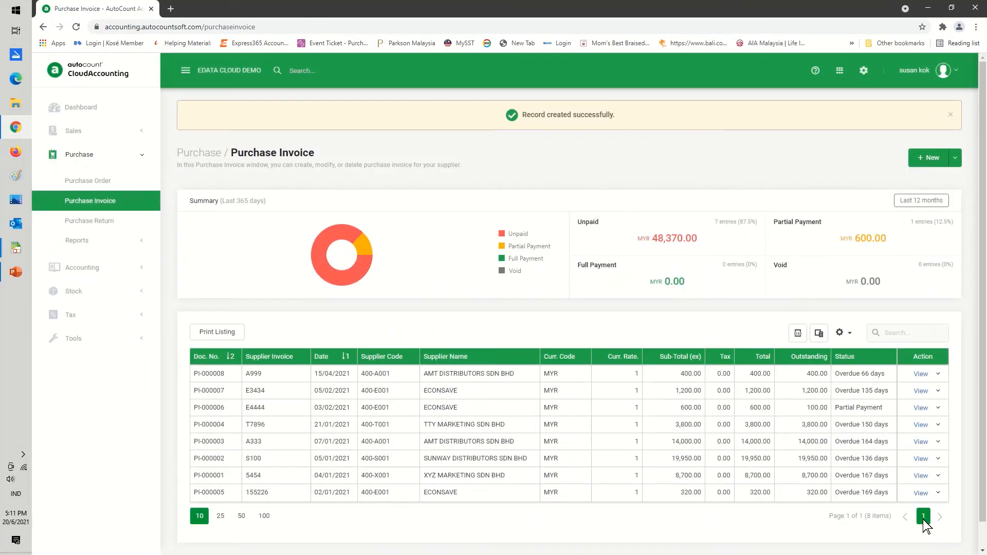
# Step: Generate the Profit and Loss Statement as at 30/04/2021 in the This Year format
pyautogui.click(82, 242)
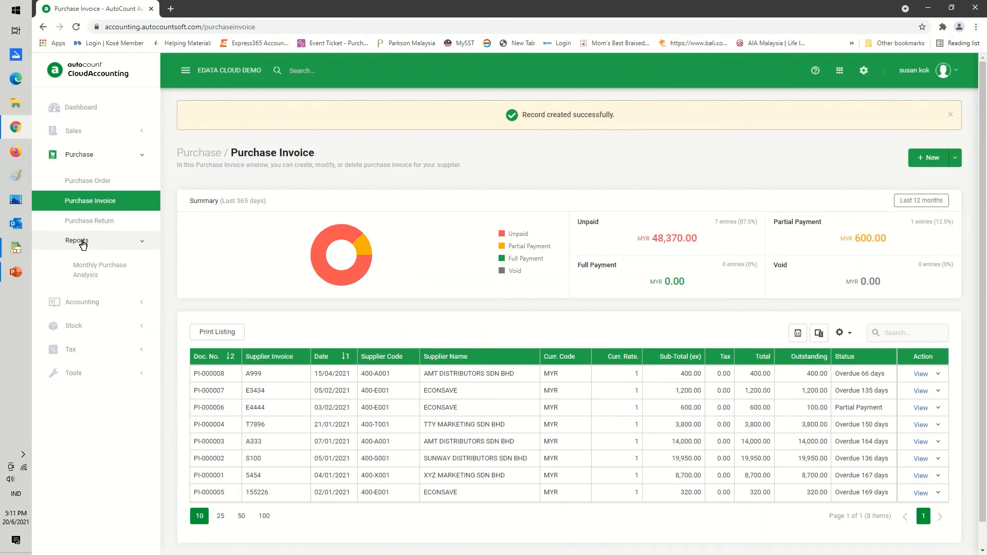
pyautogui.click(84, 303)
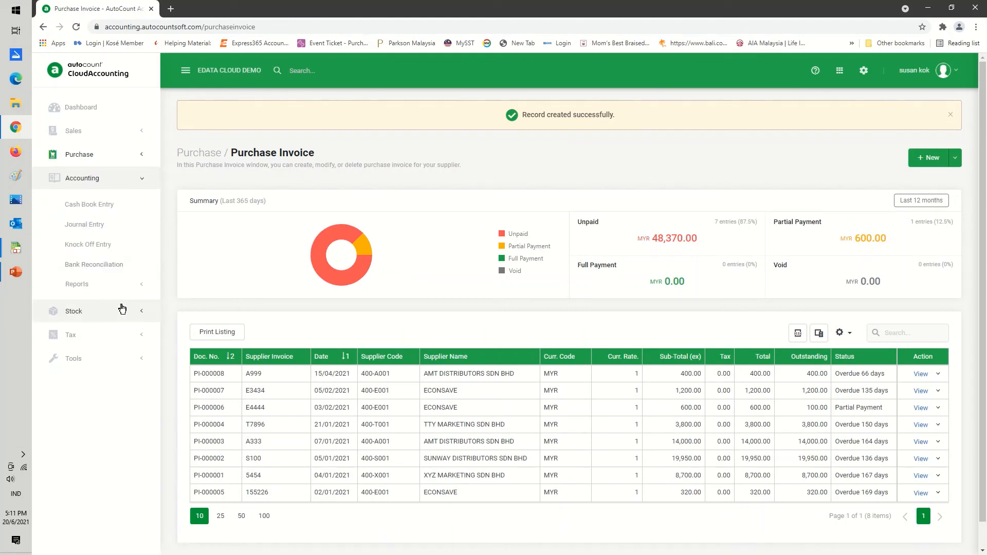
pyautogui.click(89, 285)
pyautogui.click(98, 374)
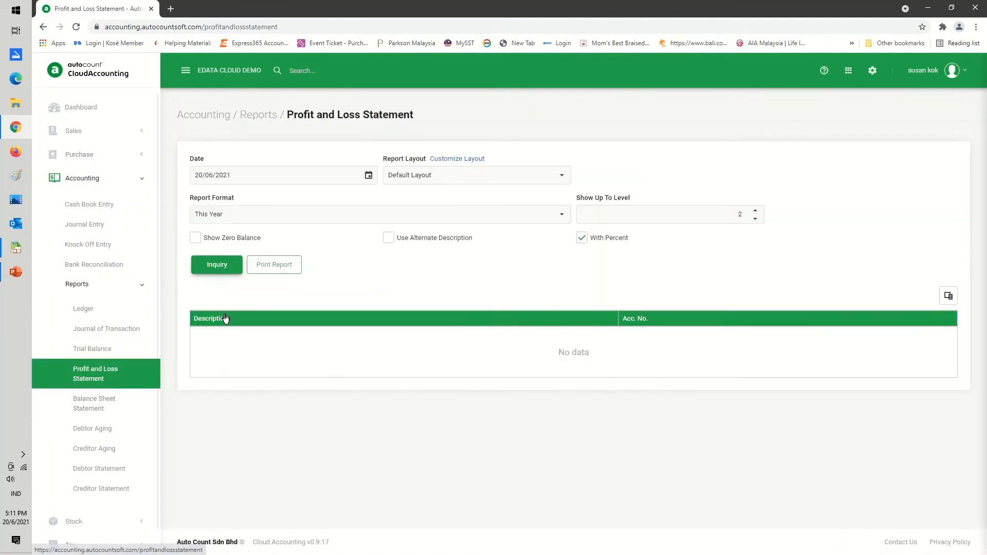
pyautogui.click(368, 175)
pyautogui.click(211, 209)
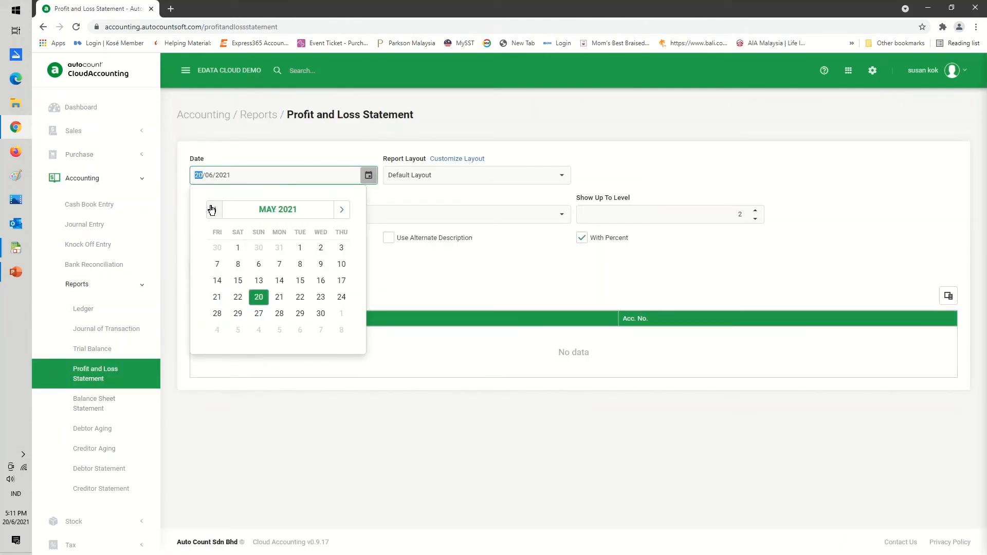
pyautogui.click(211, 209)
pyautogui.click(320, 315)
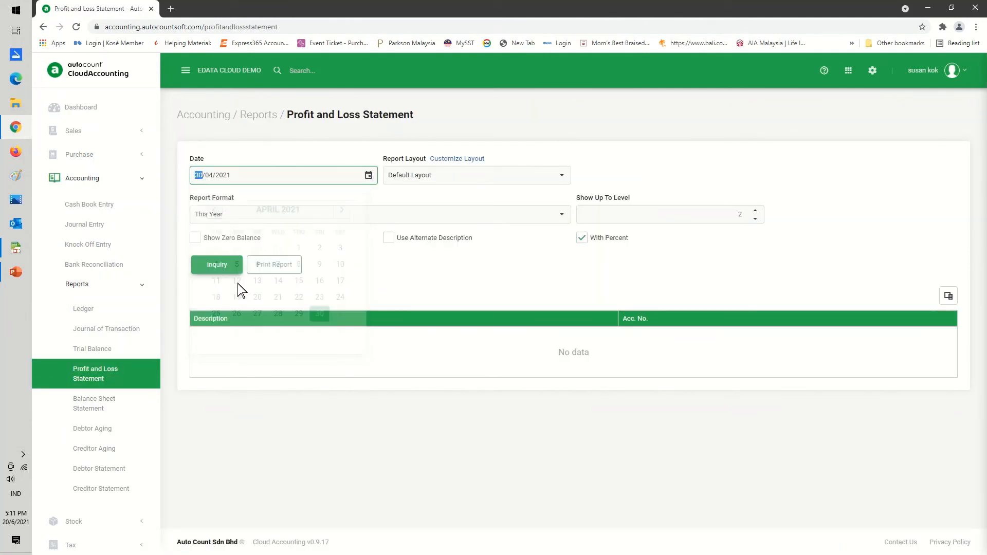
pyautogui.click(217, 265)
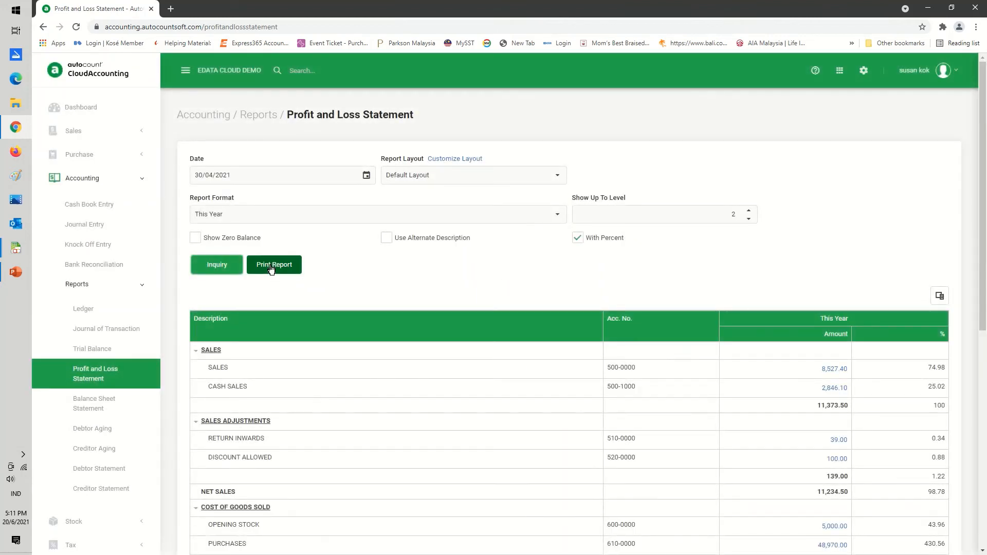
# Step: Preview the year-to-date statement as the printed 2 columns (A4) report, and close the preview and print dialog
pyautogui.click(271, 267)
pyautogui.click(677, 341)
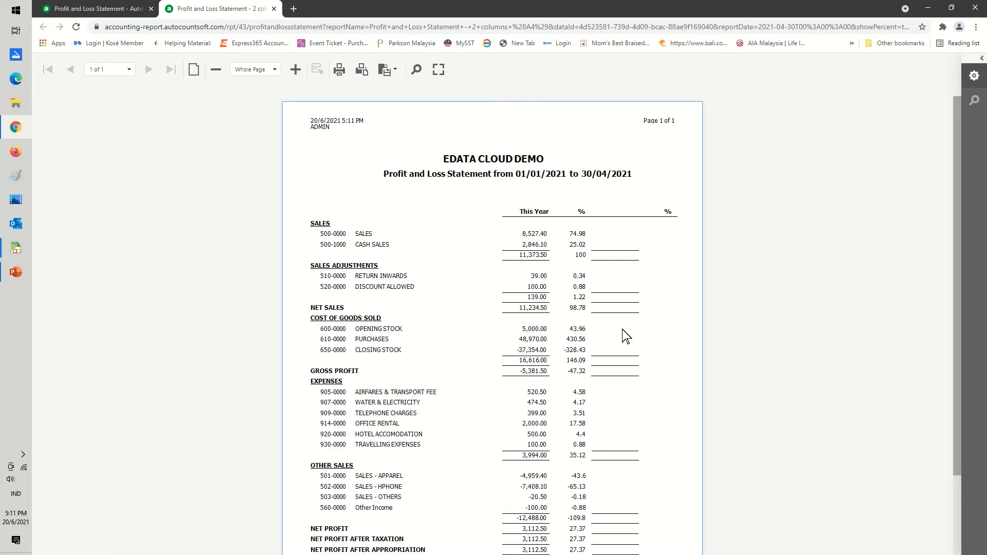
pyautogui.click(273, 8)
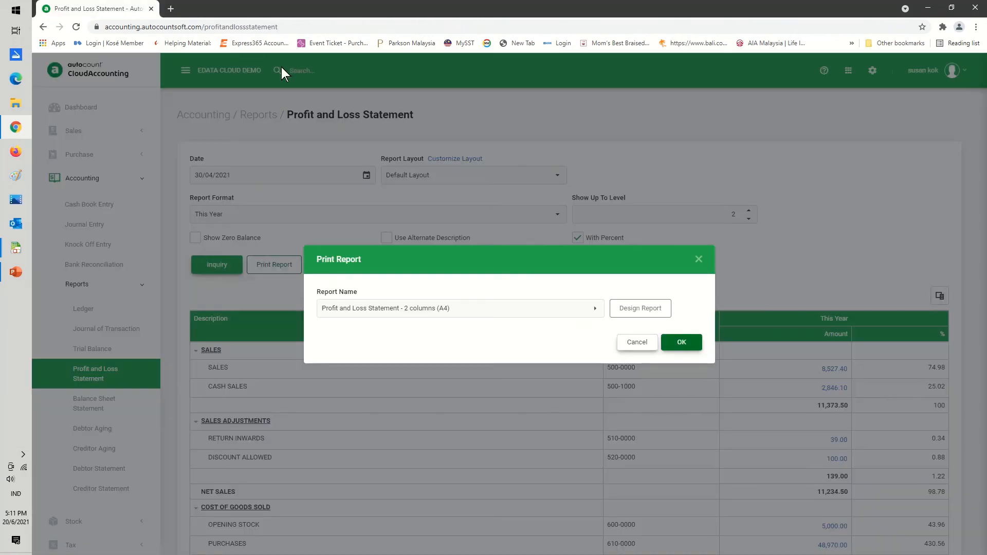
pyautogui.click(637, 343)
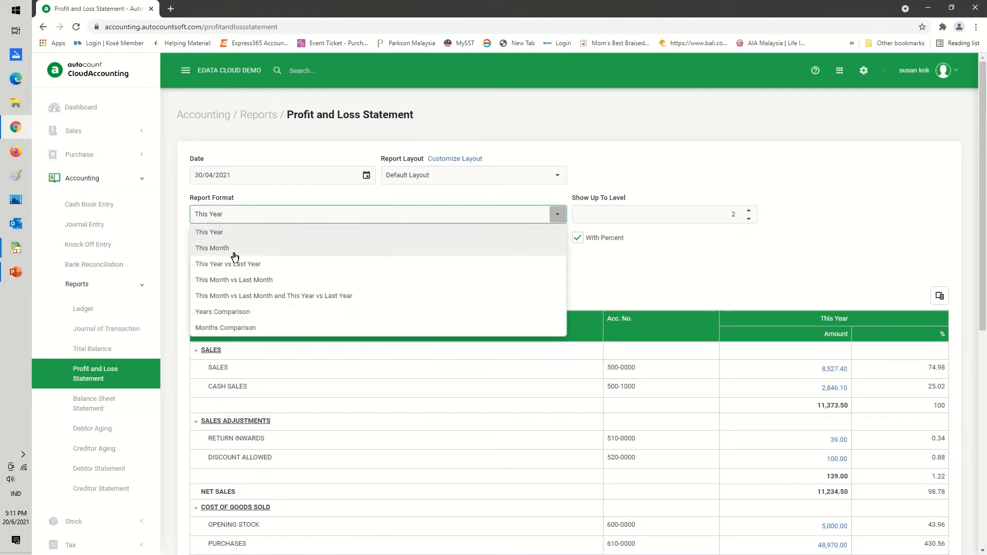
# Step: Regenerate the Profit and Loss Statement in the This Month format, preview its 2 columns (A4) printout and close it
pyautogui.click(234, 251)
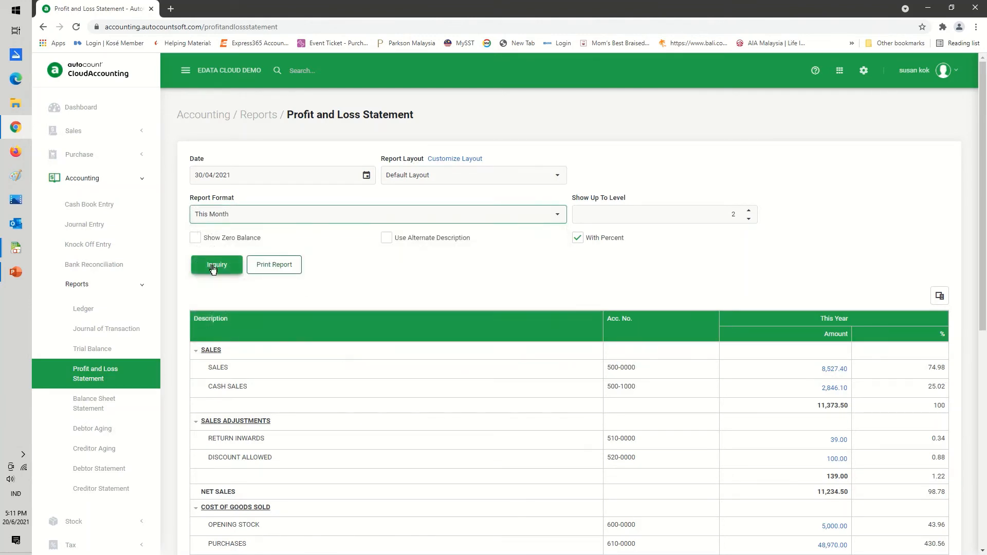
pyautogui.click(213, 264)
pyautogui.click(271, 266)
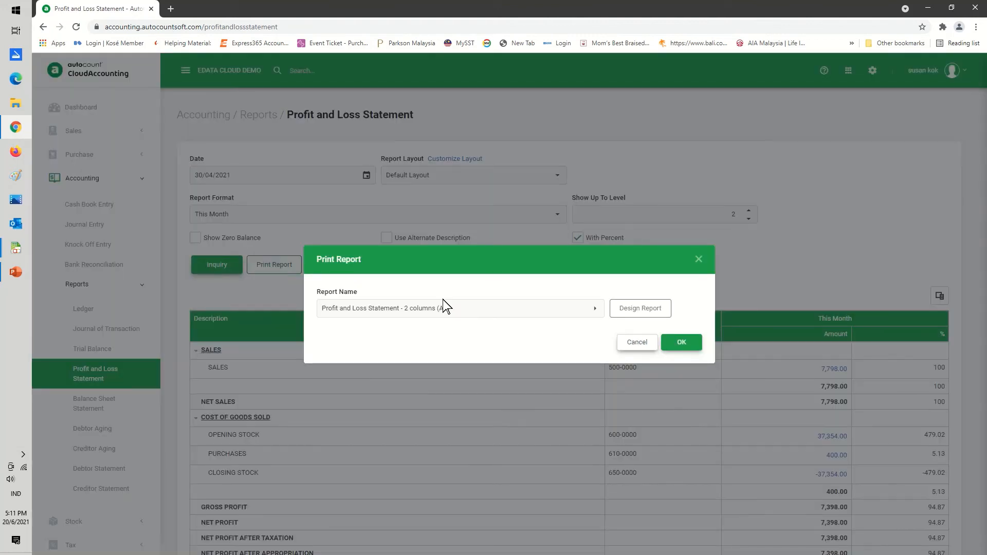
pyautogui.click(677, 343)
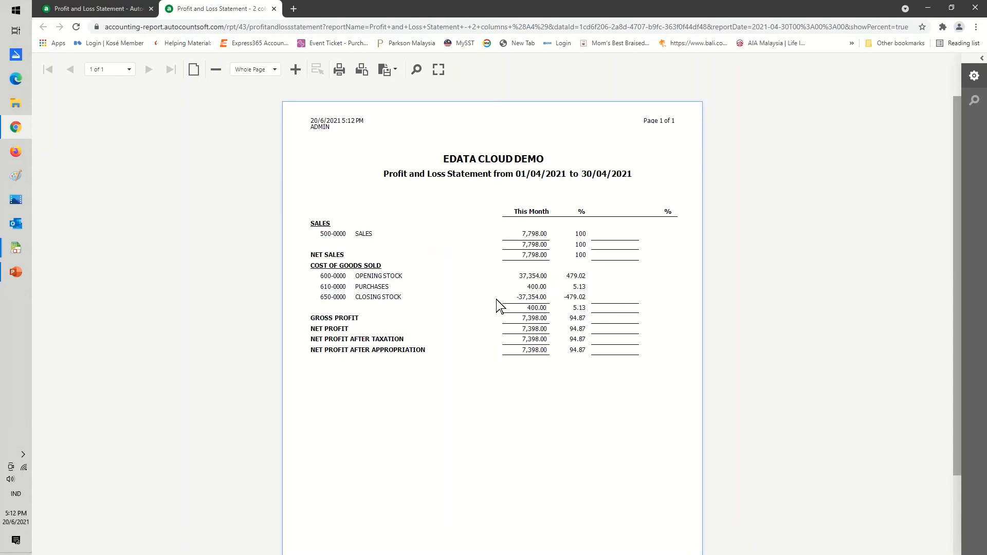
pyautogui.click(274, 9)
pyautogui.click(639, 342)
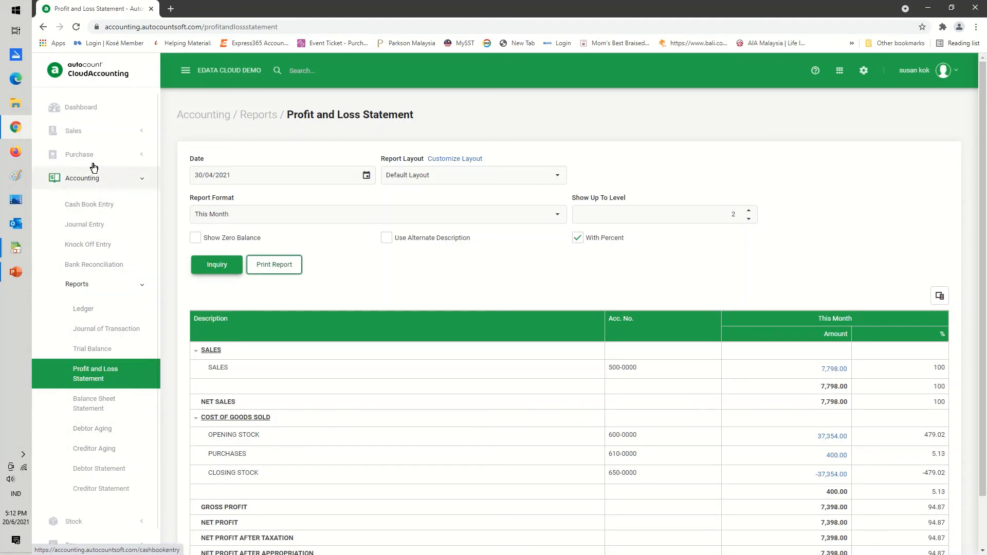
# Step: Generate the Stock Balance report as at 30/04/2021 for all stock and locations and check its total cost
pyautogui.scroll(-1, 78, 207)
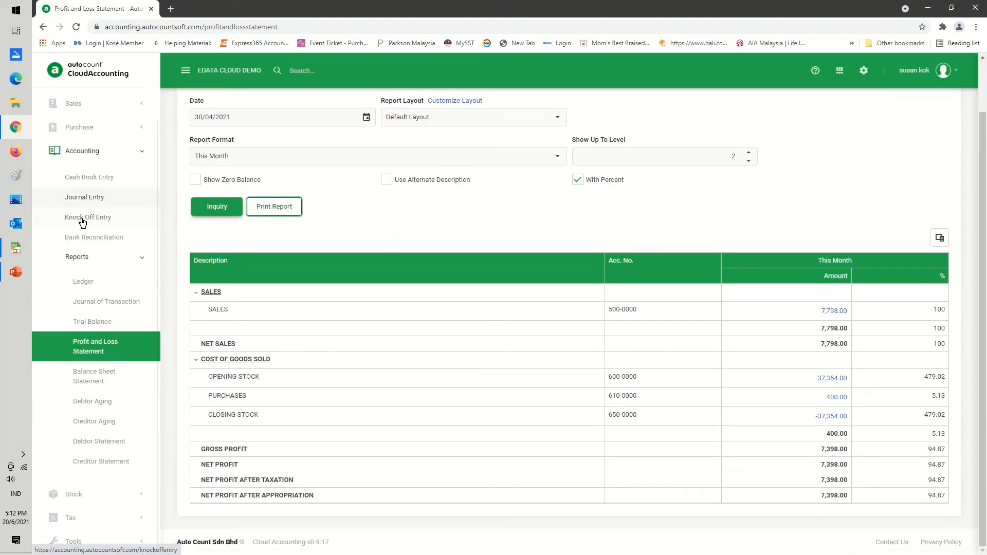
pyautogui.click(84, 498)
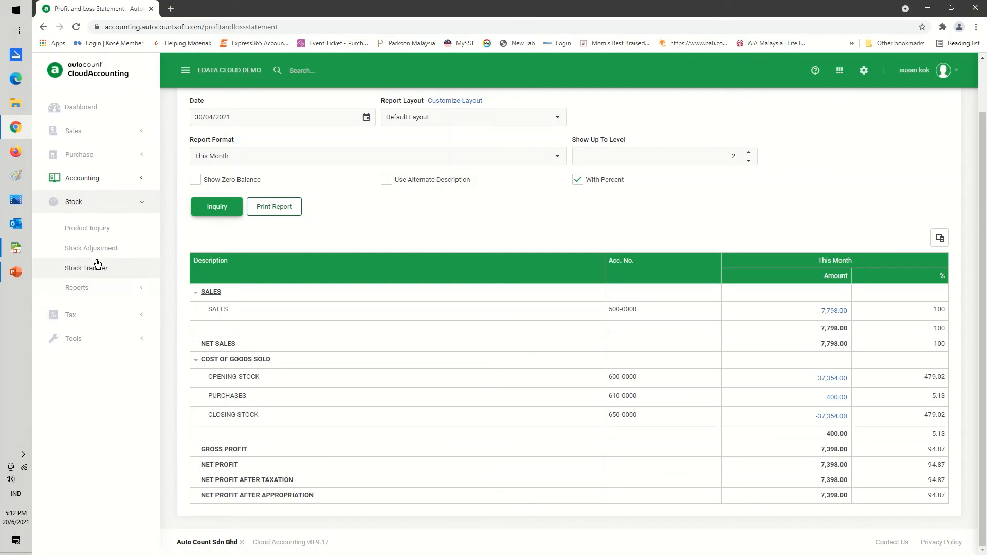
pyautogui.click(88, 287)
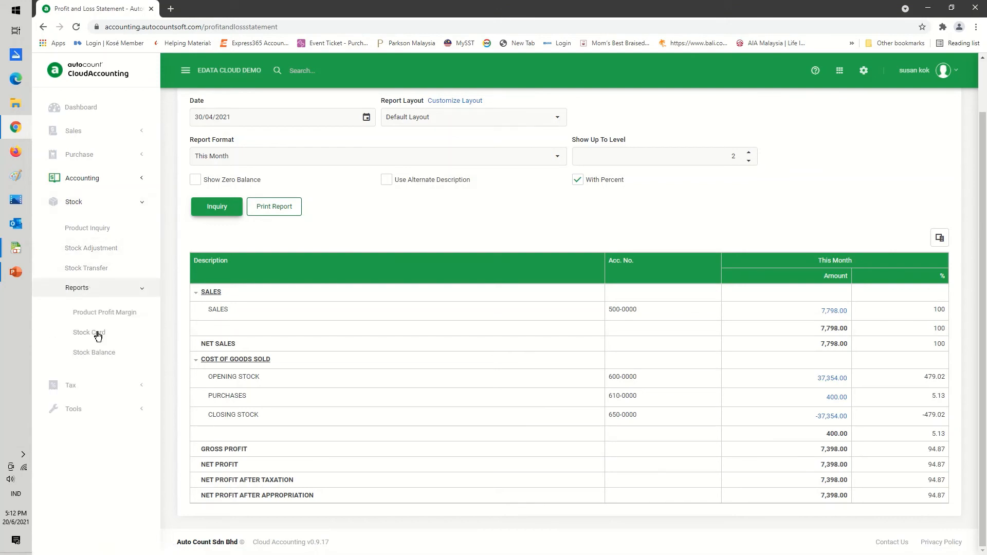
pyautogui.click(102, 359)
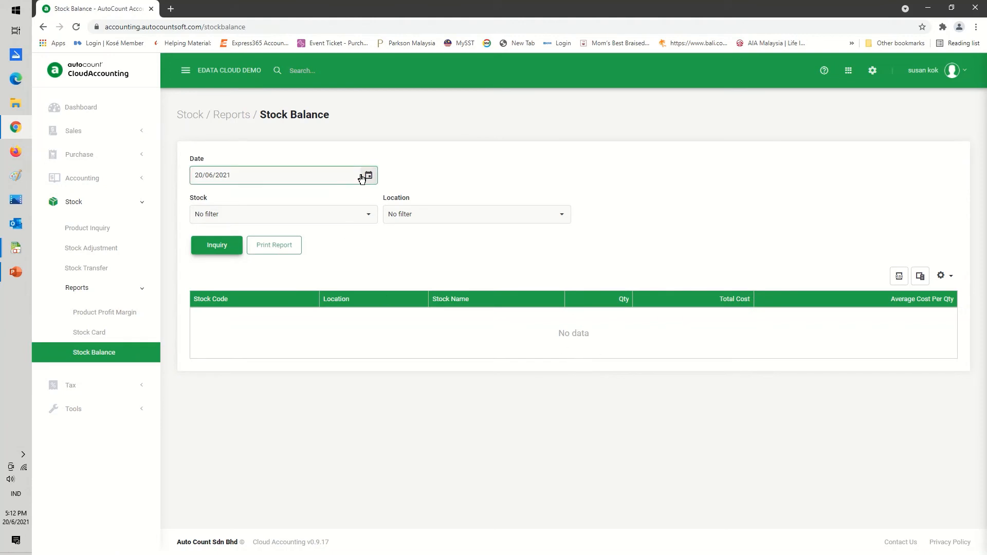
pyautogui.click(368, 175)
pyautogui.click(215, 209)
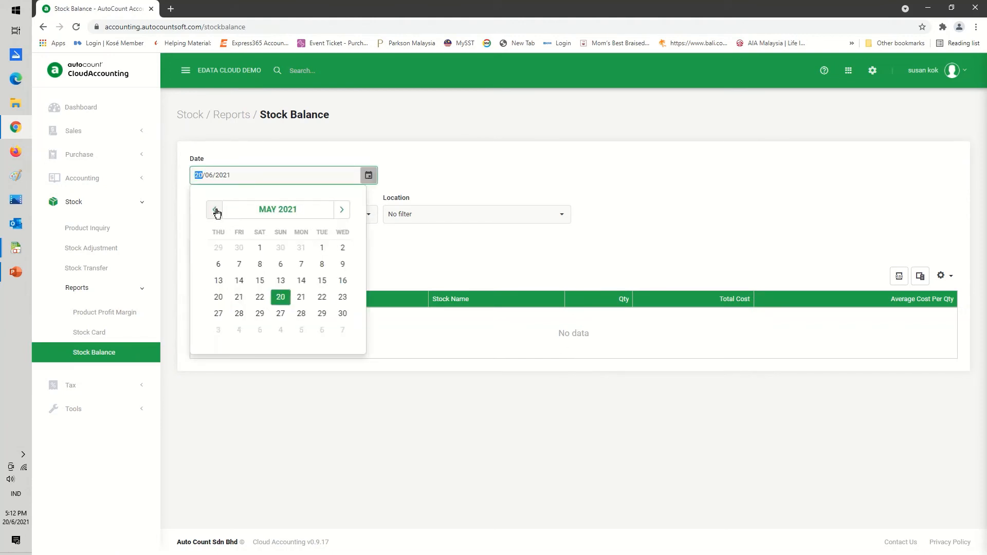
pyautogui.click(216, 211)
pyautogui.click(320, 313)
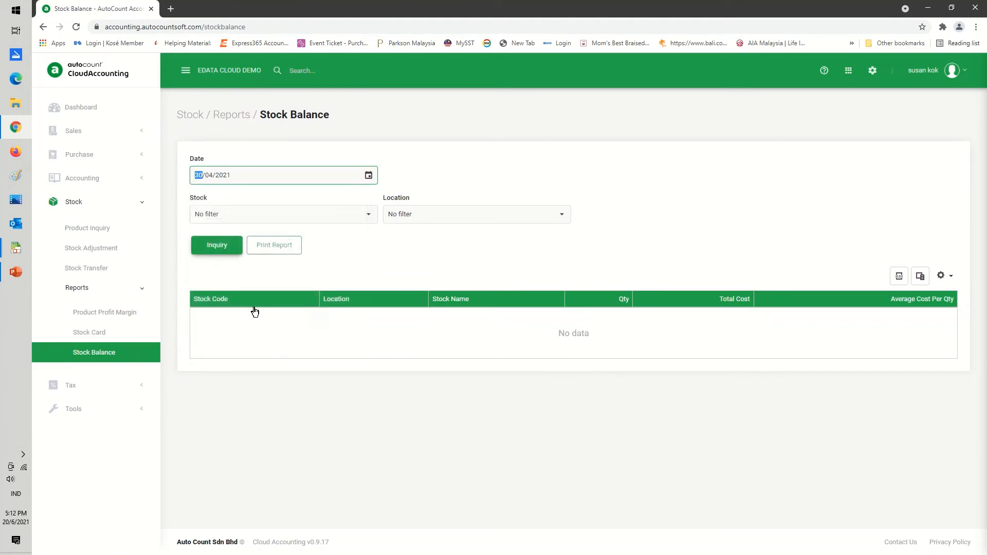
pyautogui.click(222, 250)
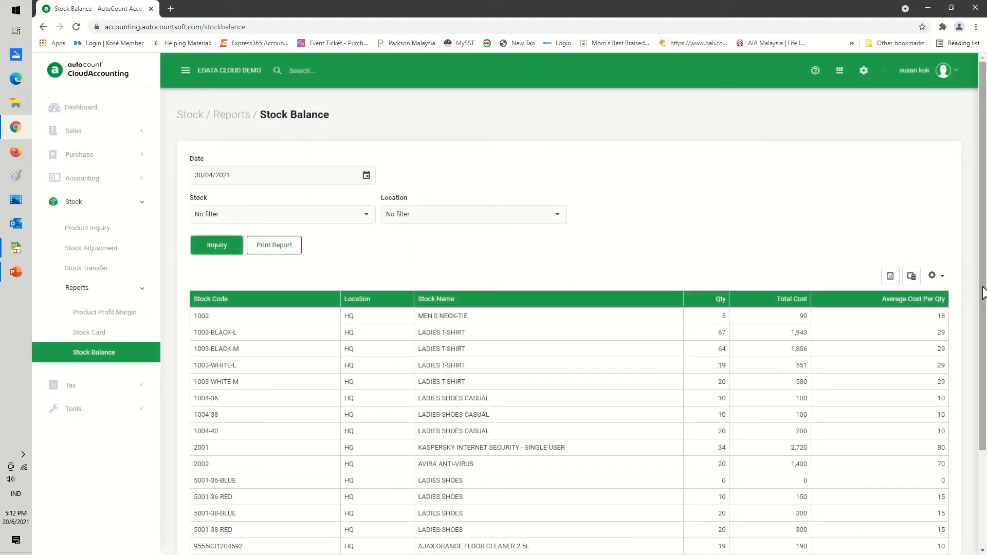
pyautogui.scroll(-1, 982, 368)
pyautogui.scroll(-1, 983, 368)
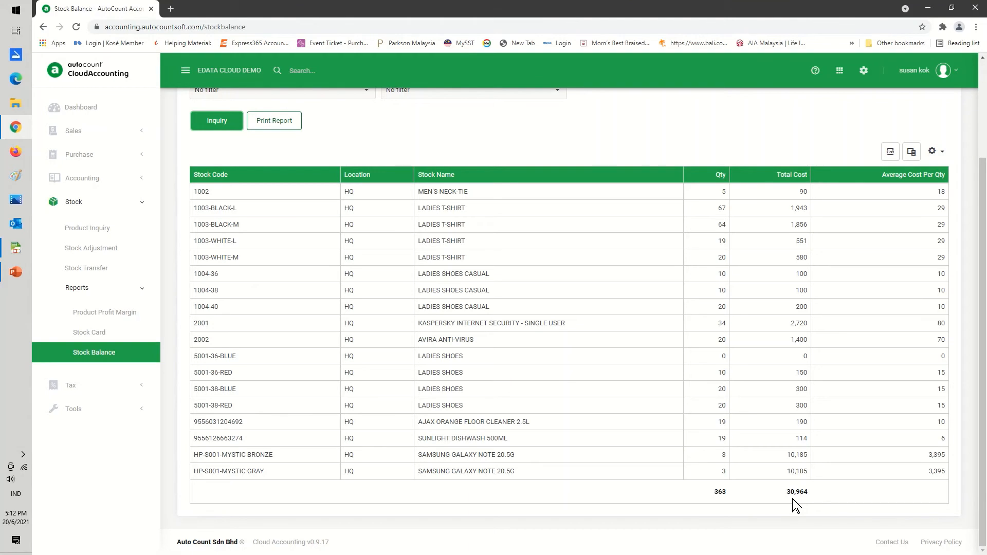
pyautogui.scroll(2, 782, 273)
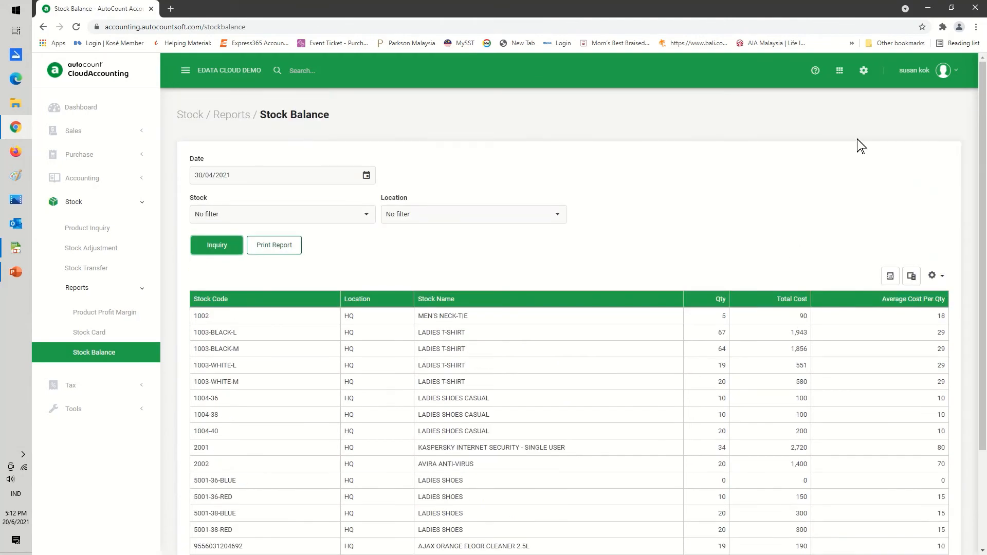
# Step: Set the April 2021 periodic stock value to 30,964.00 for Fiscal Year 2021 and save it
pyautogui.click(863, 72)
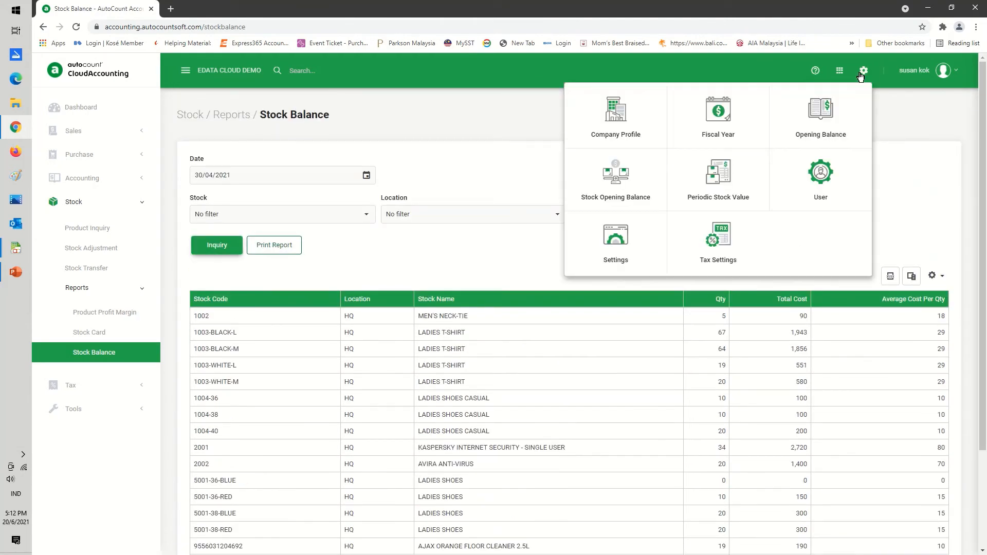
pyautogui.click(721, 190)
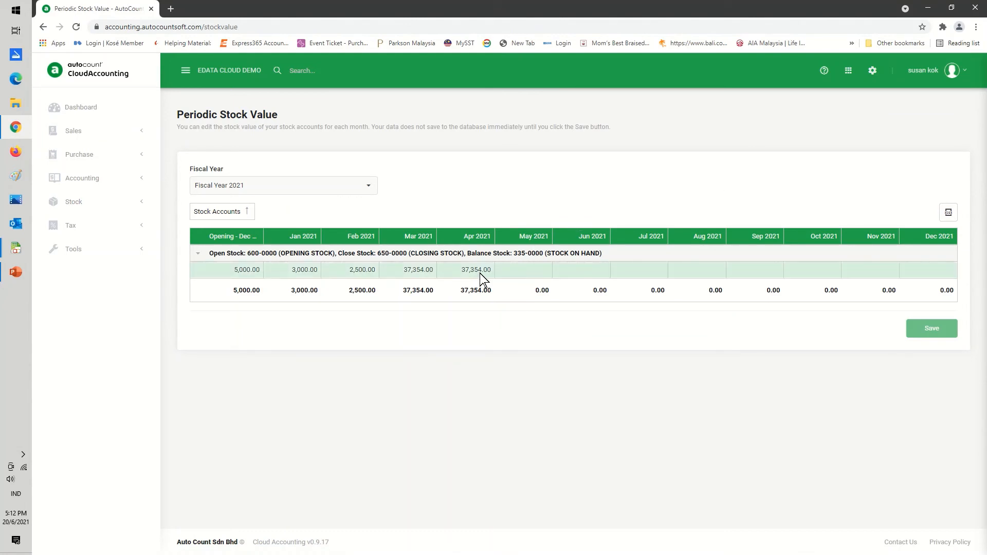
pyautogui.click(471, 271)
pyautogui.write('3')
pyautogui.press('Return')
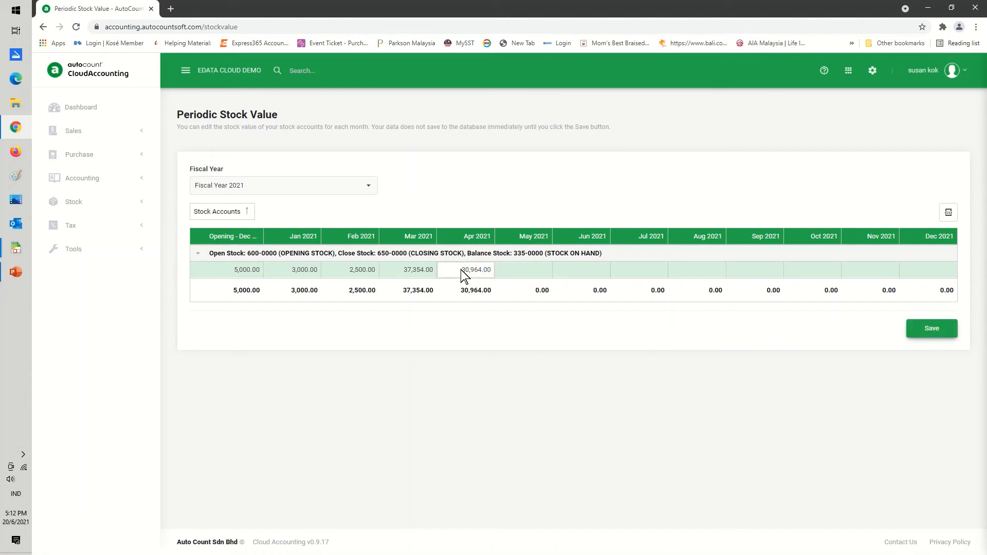
pyautogui.click(927, 329)
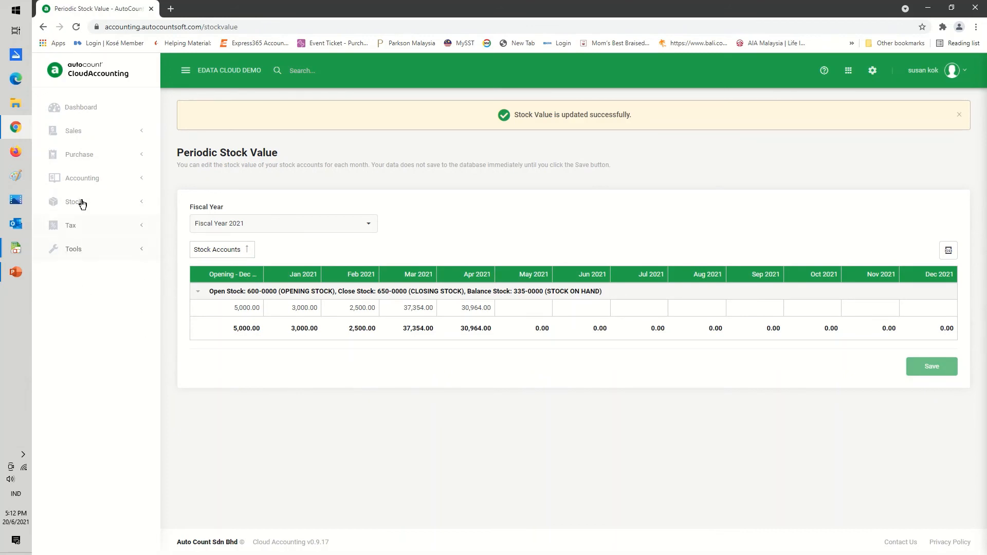
# Step: Generate the Profit and Loss Statement dated 30/04/2021 in the This Month report format
pyautogui.click(88, 180)
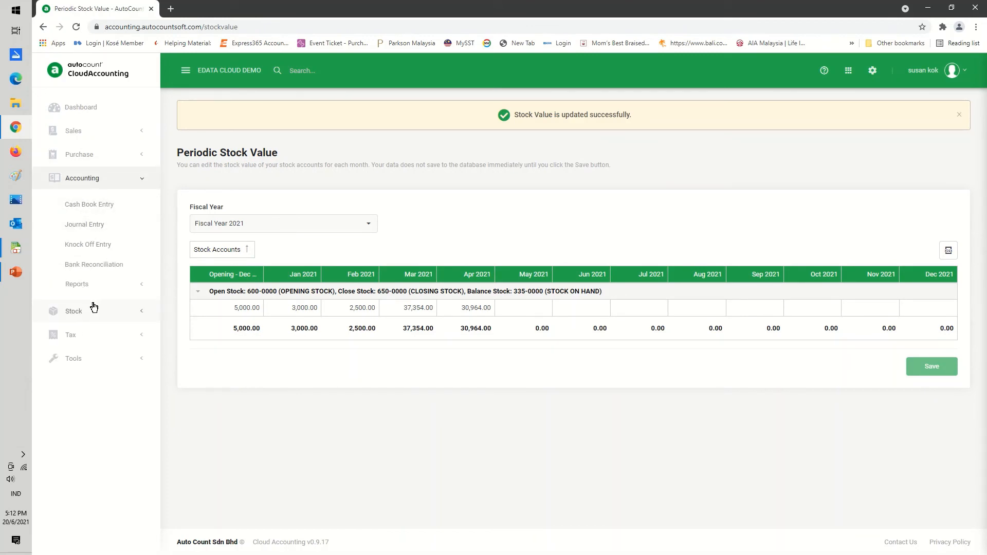
pyautogui.click(82, 284)
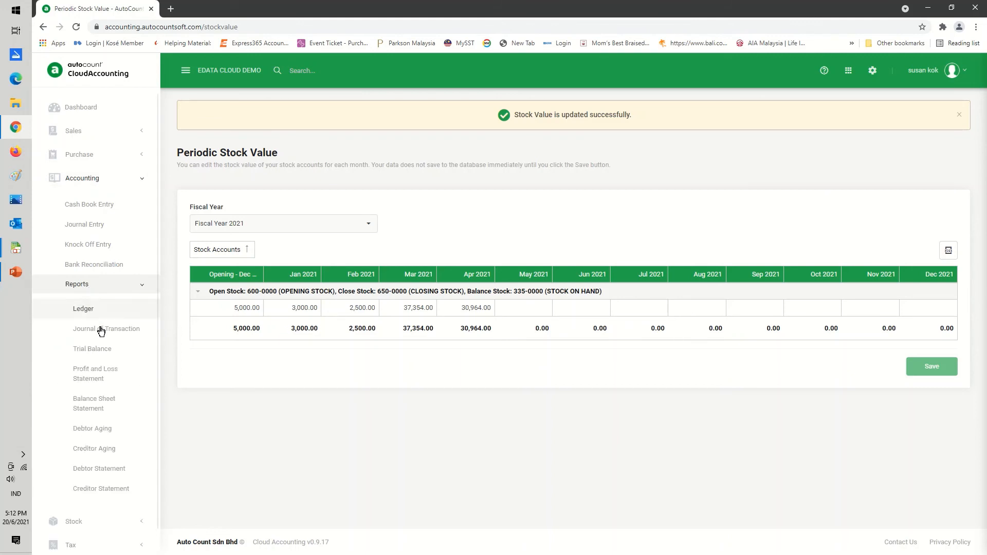
pyautogui.click(98, 377)
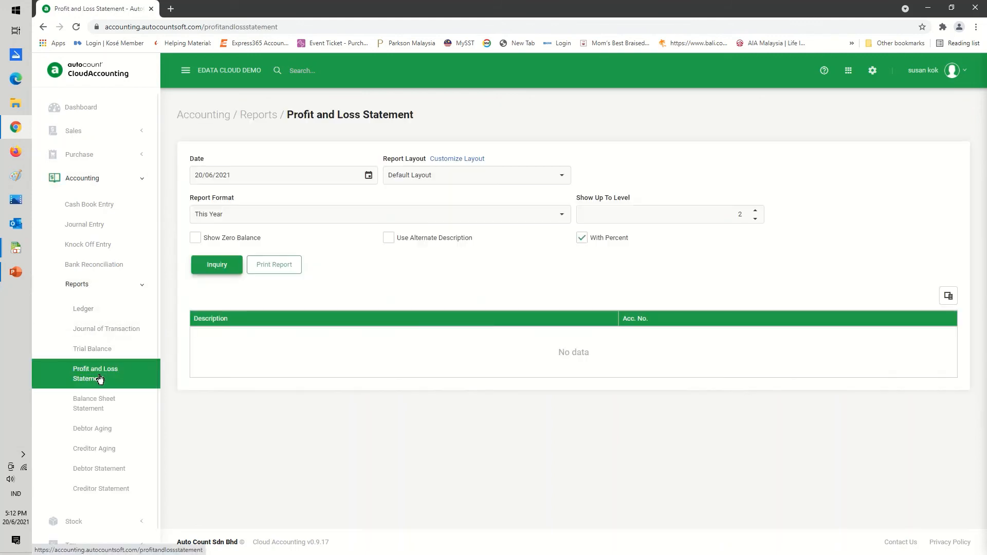
pyautogui.click(368, 176)
pyautogui.click(213, 211)
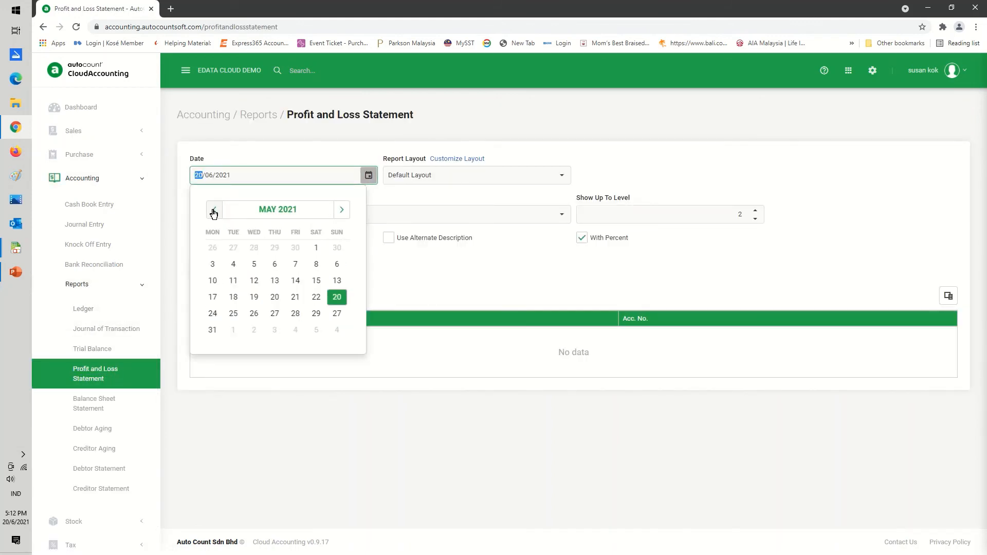
pyautogui.click(214, 211)
pyautogui.click(319, 313)
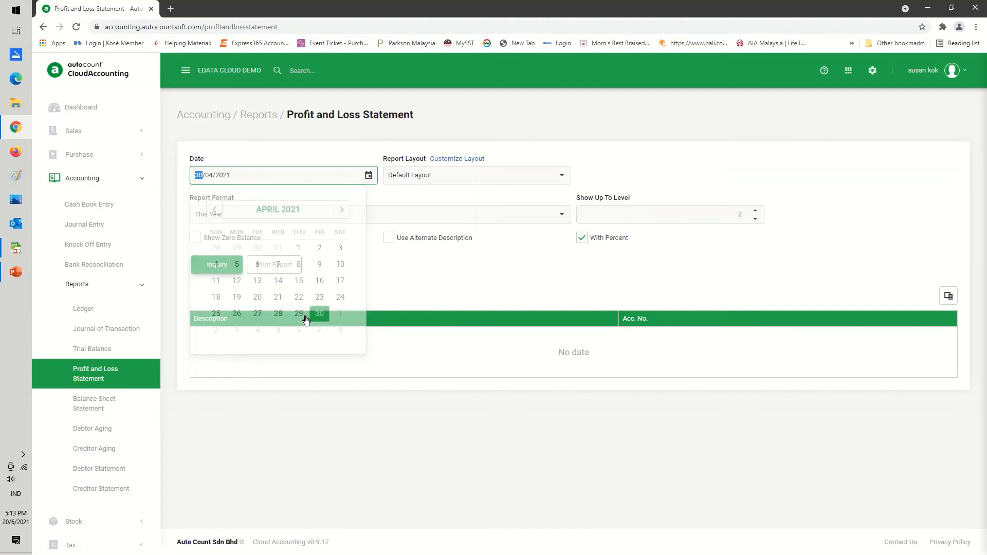
pyautogui.click(557, 218)
pyautogui.click(222, 248)
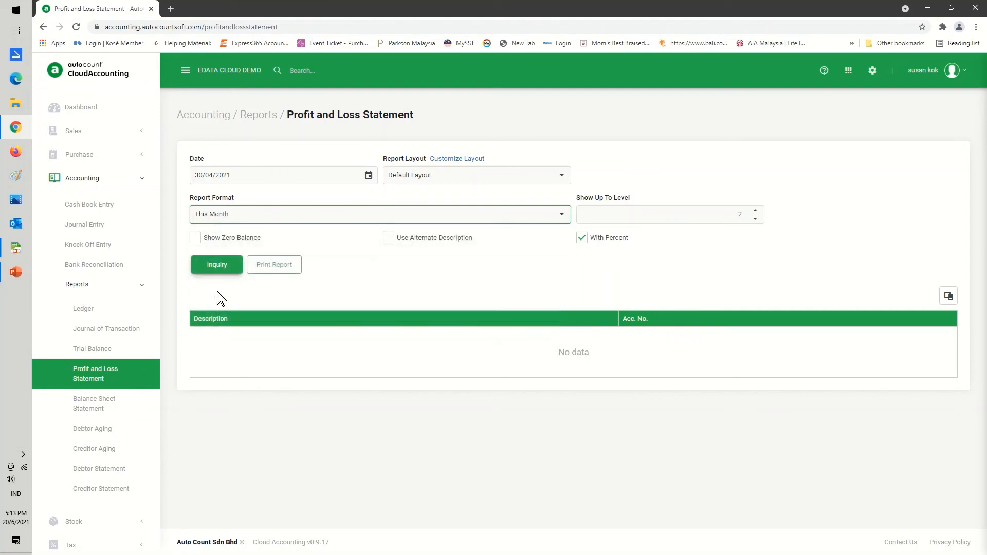
pyautogui.click(216, 264)
# Step: Preview the April Profit and Loss Statement as the 2 columns (A4) printout, and close the preview and print dialog
pyautogui.click(275, 265)
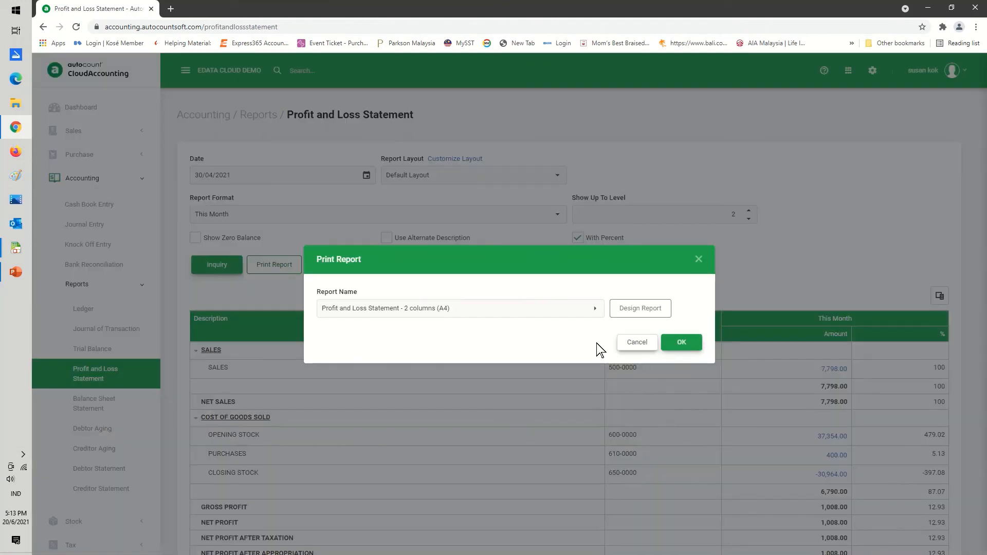
pyautogui.click(681, 342)
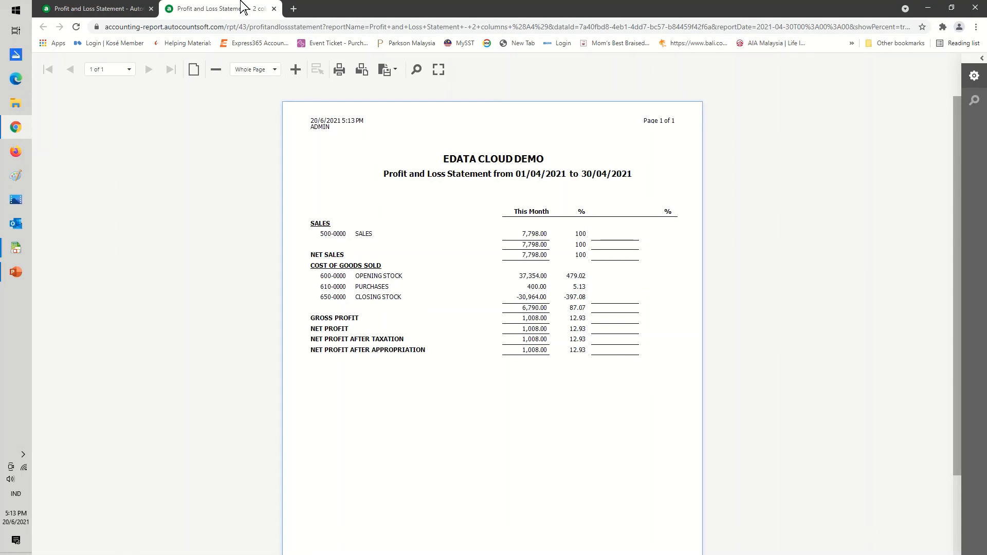
pyautogui.click(274, 9)
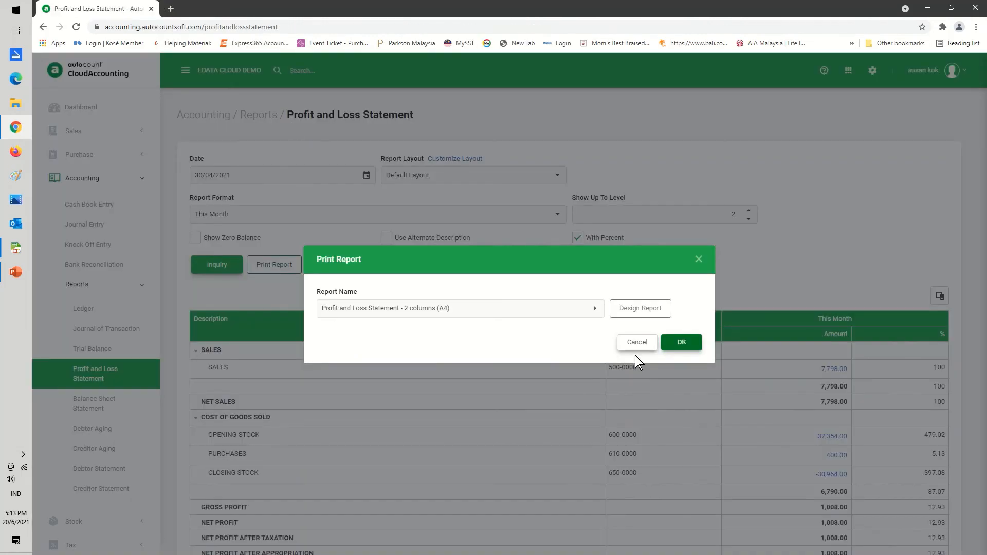
pyautogui.click(636, 342)
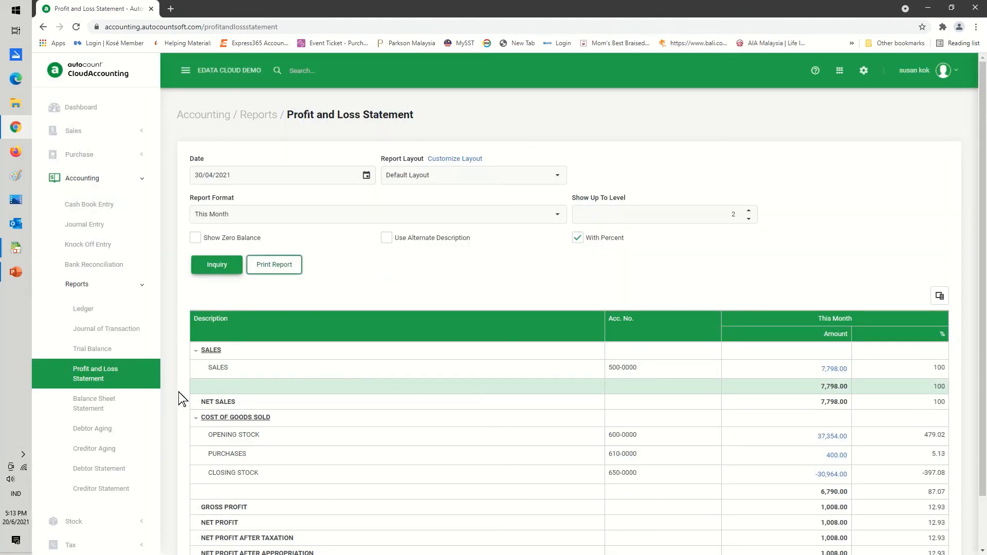
# Step: Generate the Balance Sheet Statement as at 30/04/2021 in the This Year report format
pyautogui.click(90, 407)
pyautogui.click(368, 177)
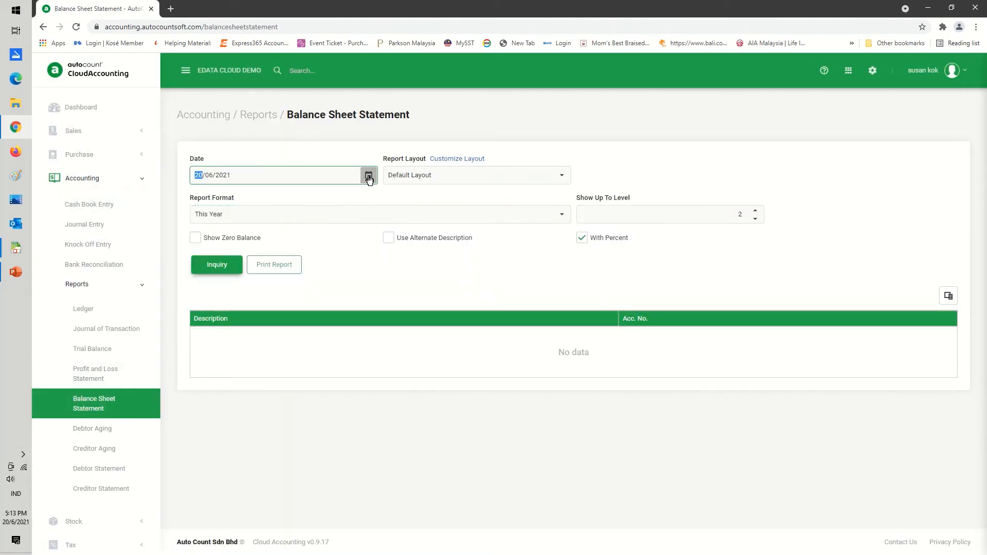
pyautogui.click(214, 210)
pyautogui.click(214, 210)
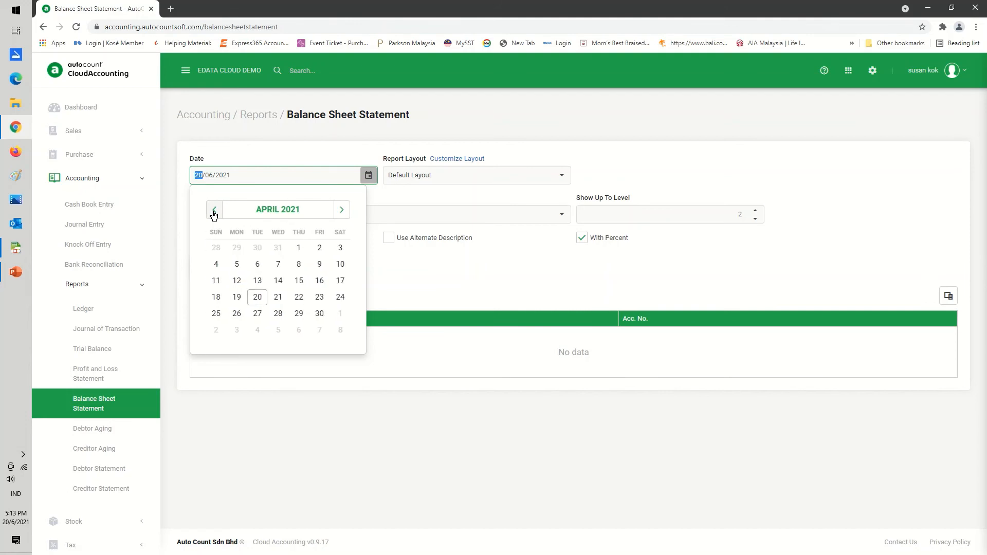
pyautogui.click(320, 314)
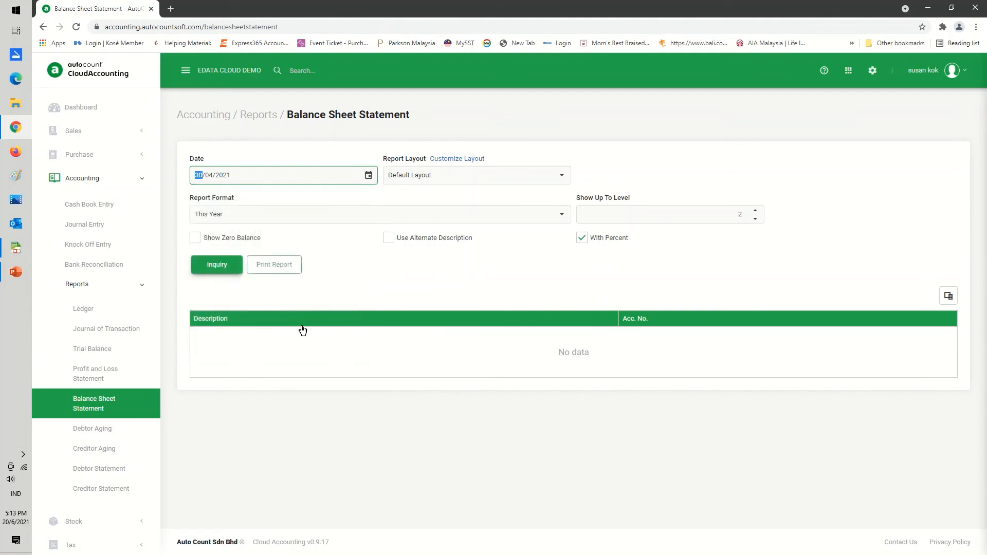
pyautogui.click(216, 265)
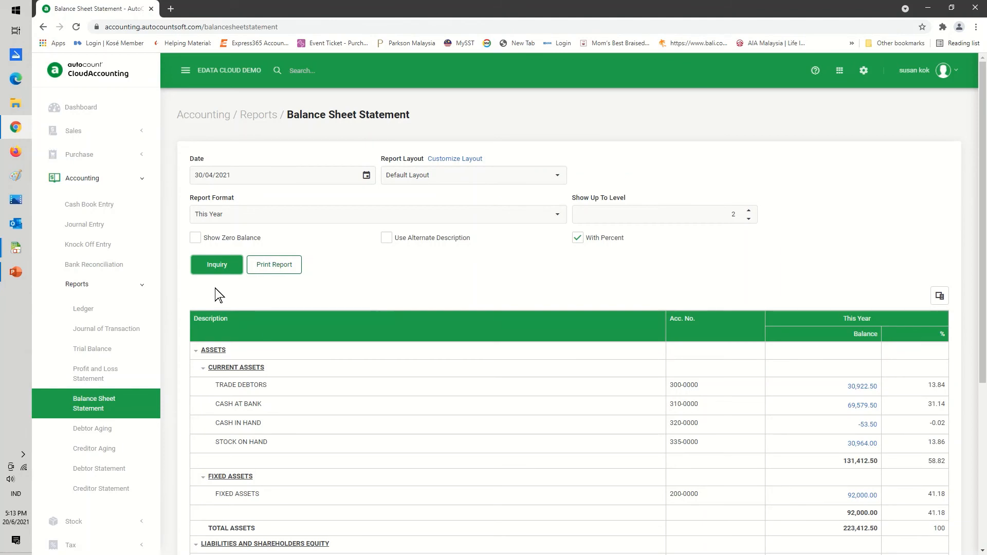
# Step: Preview the Balance Sheet Statement as the 1 column (A4) printout, and close the preview and print dialog
pyautogui.click(264, 266)
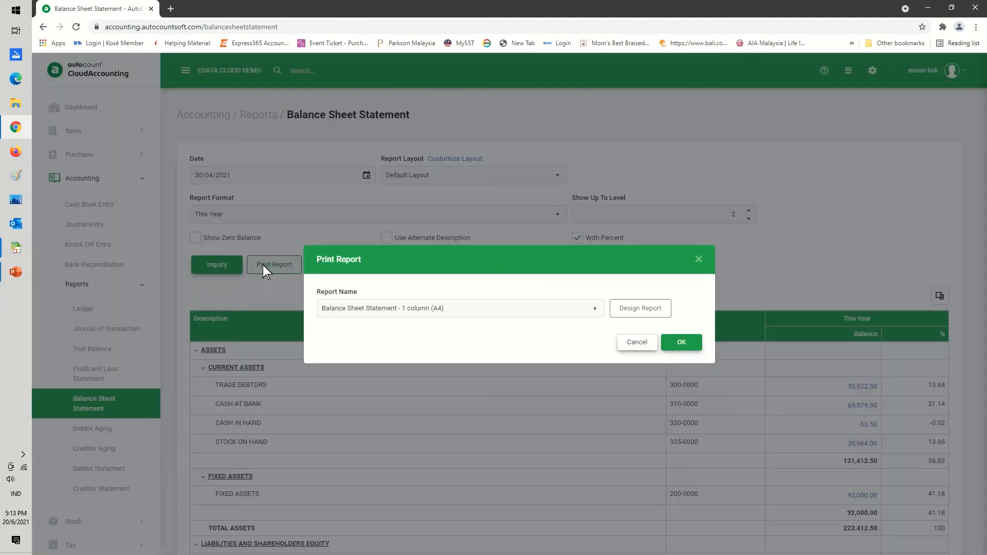
pyautogui.click(685, 345)
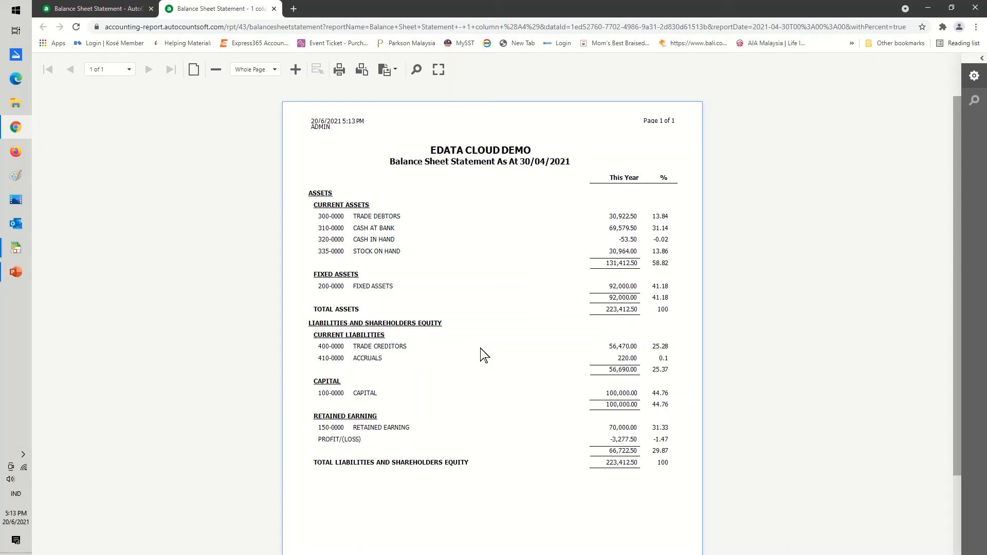
pyautogui.click(274, 9)
pyautogui.click(637, 344)
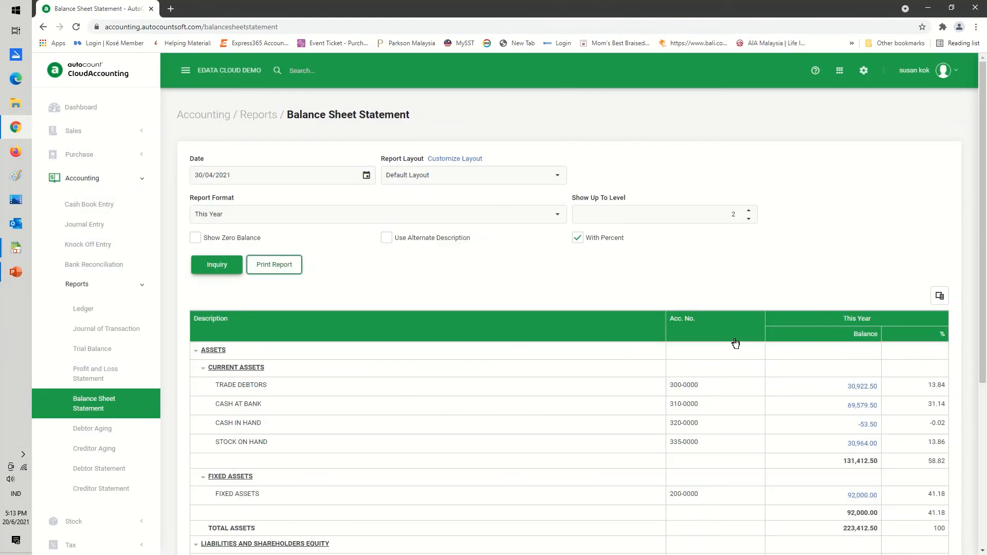
# Step: Review the monthly periodic stock values for Fiscal Year 2021
pyautogui.click(864, 71)
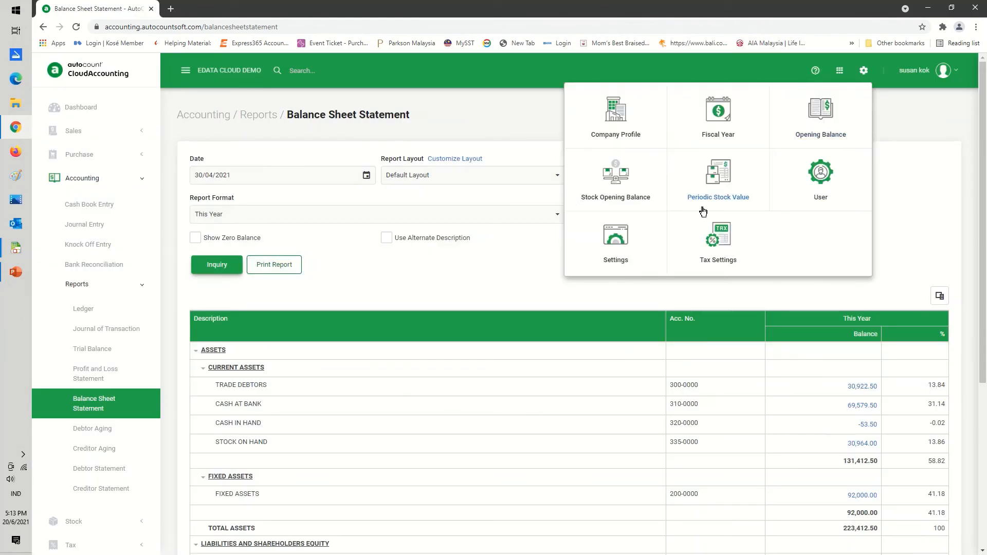
pyautogui.click(719, 173)
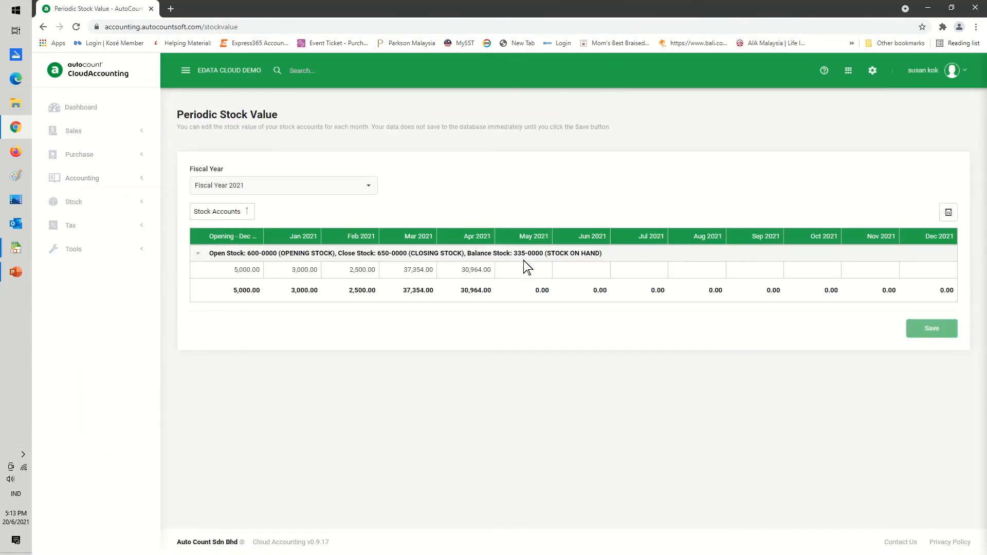
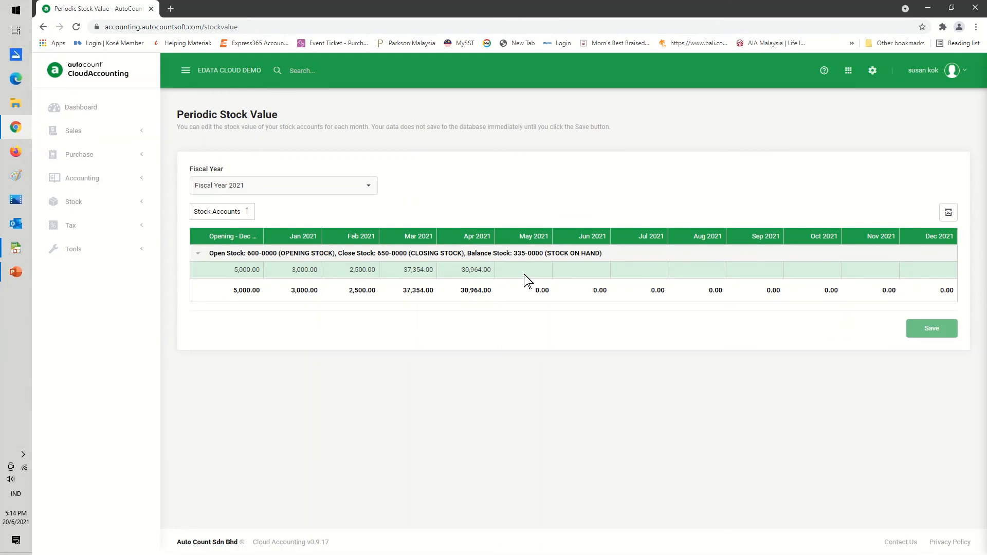
# Step: Enable the use of live stock balance in all financial reports in the Application Settings and save
pyautogui.click(873, 72)
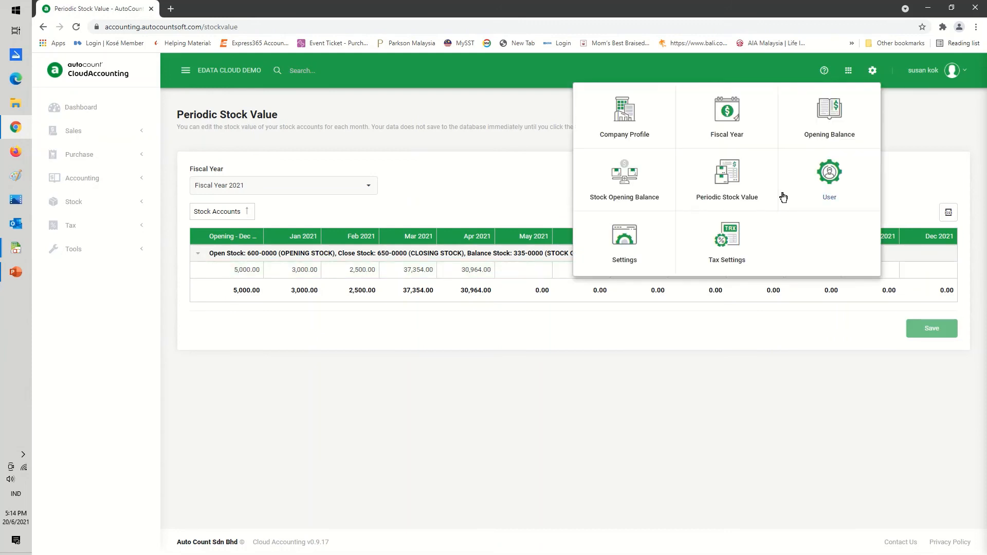
pyautogui.click(624, 241)
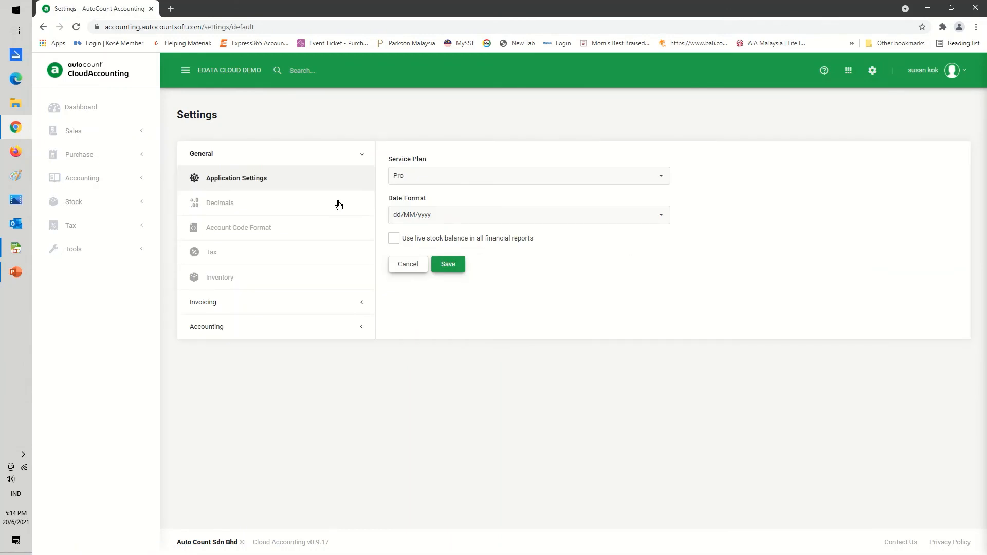
pyautogui.click(292, 176)
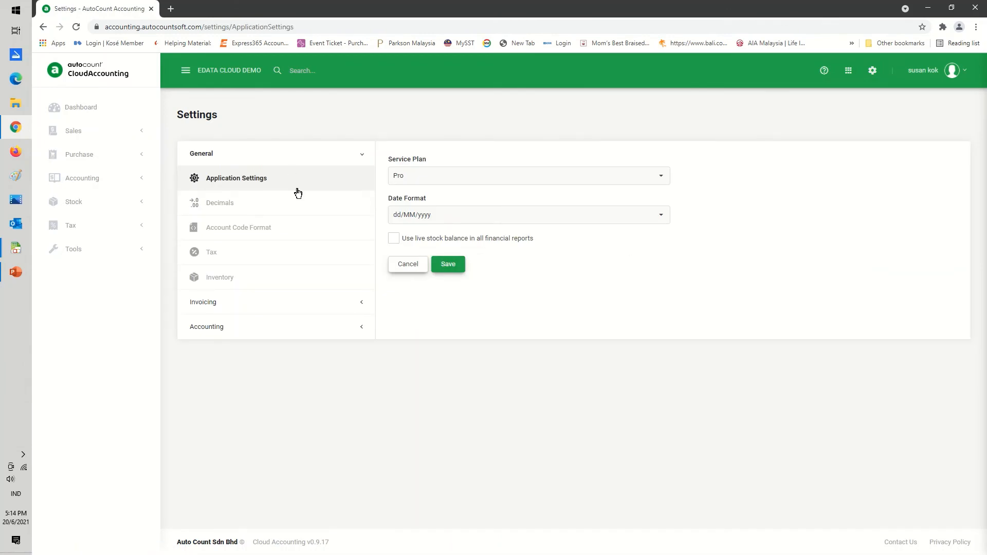
pyautogui.click(394, 240)
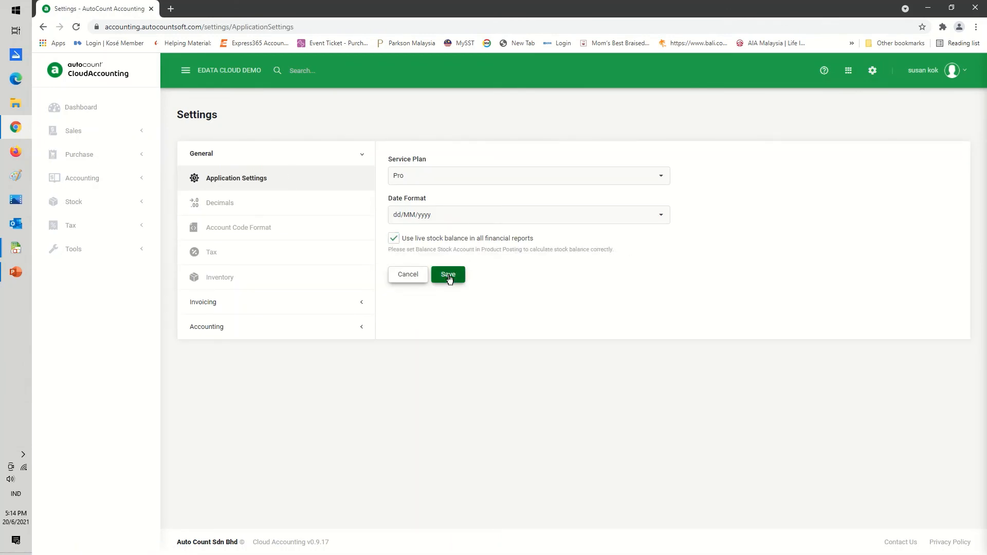
pyautogui.click(448, 276)
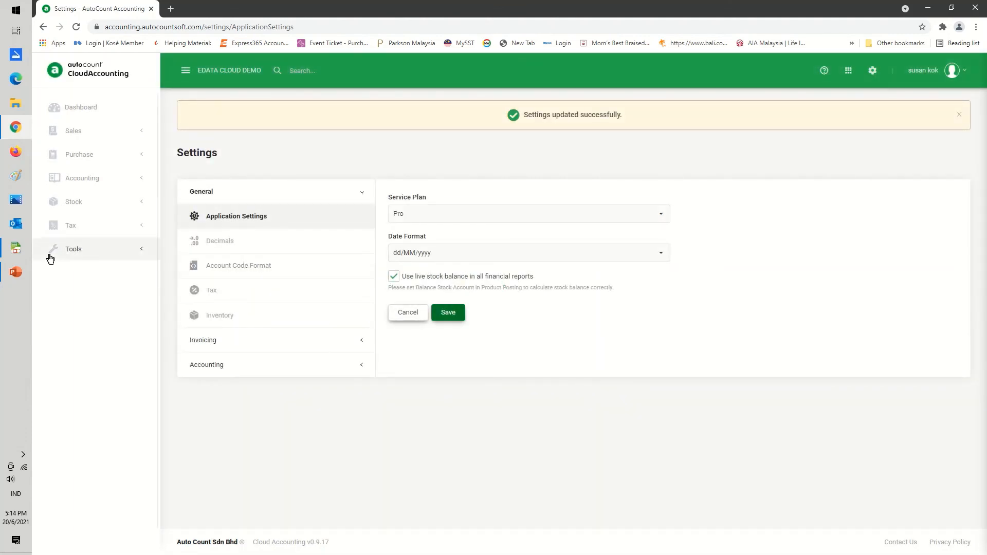
# Step: Generate the Stock Balance report as at 31/05/2021 for all stock and locations and check its total cost
pyautogui.click(87, 178)
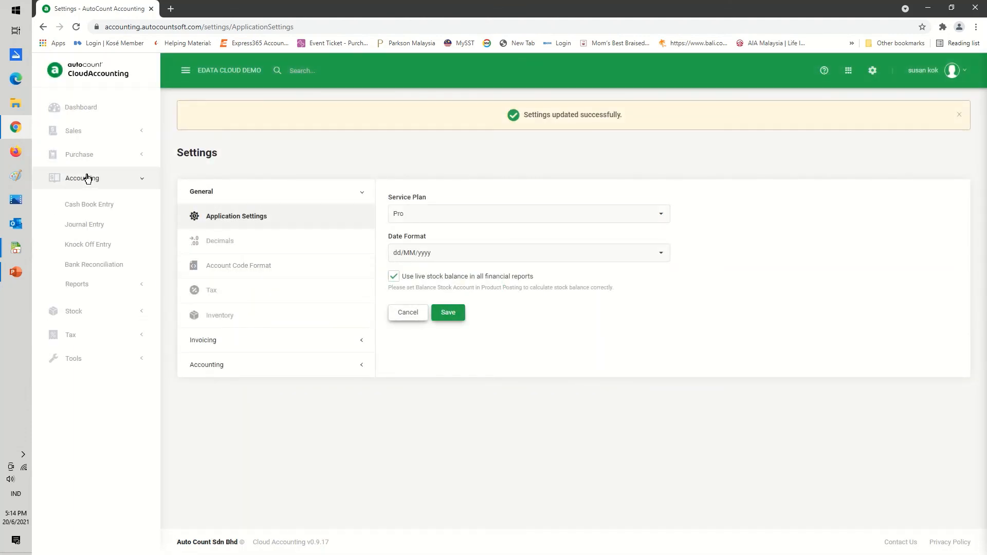
pyautogui.click(72, 310)
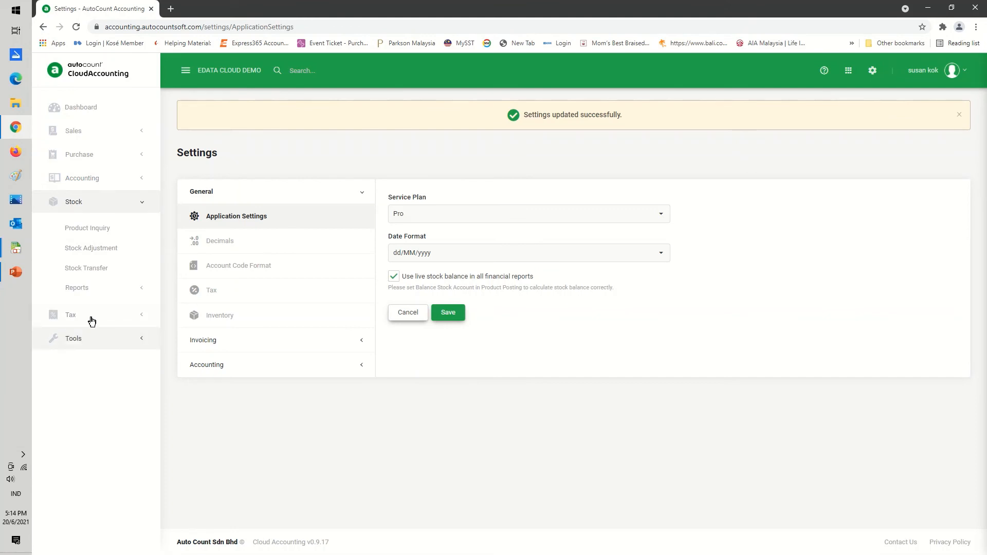
pyautogui.click(87, 292)
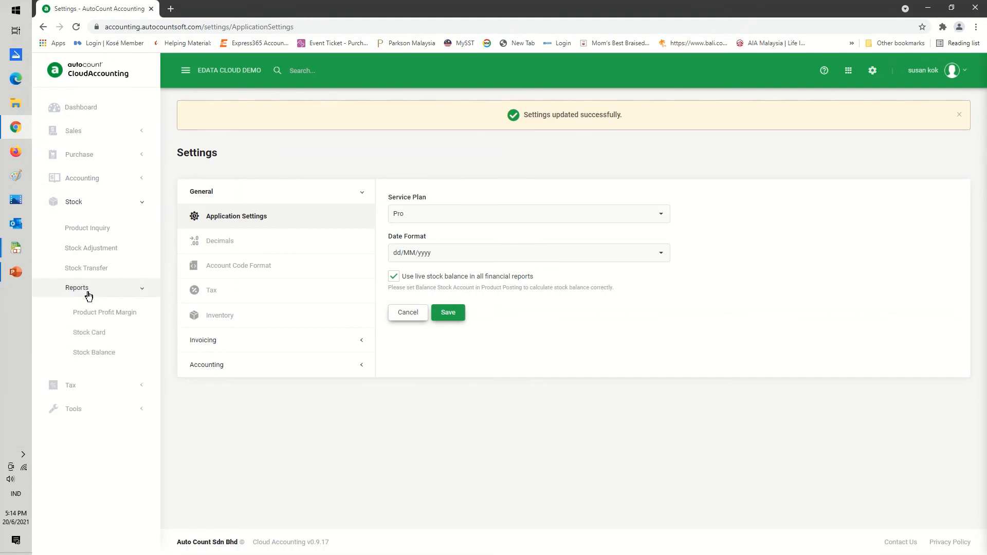
pyautogui.click(101, 354)
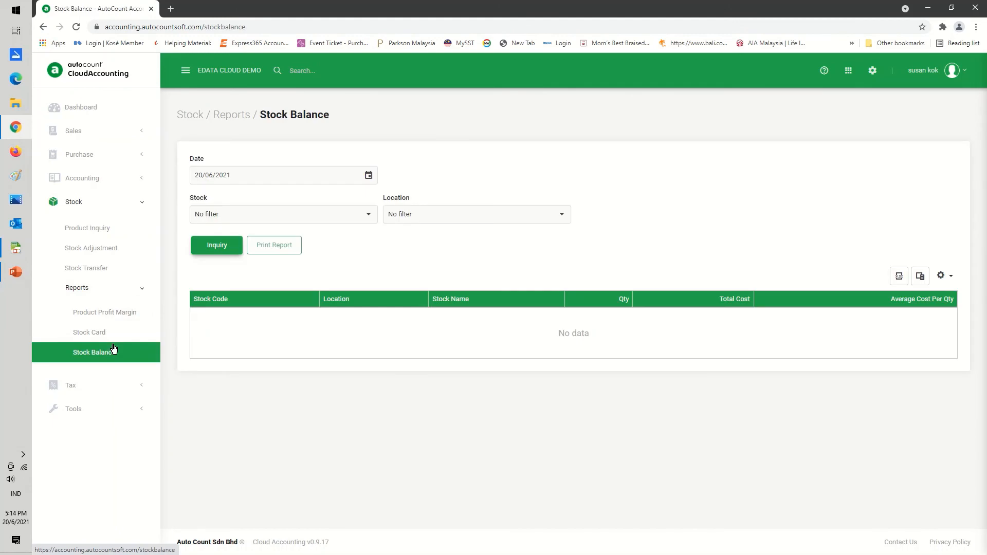
pyautogui.click(369, 177)
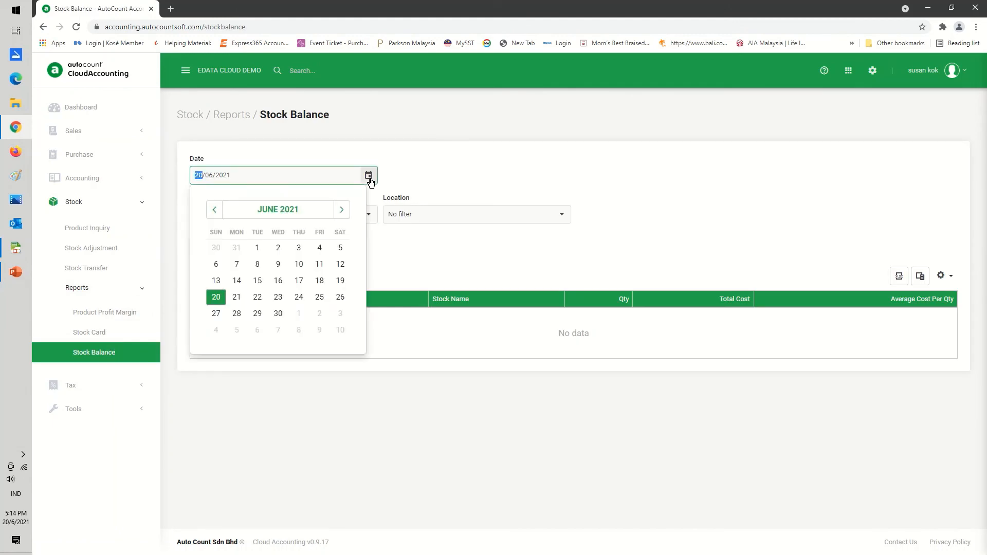
pyautogui.click(214, 210)
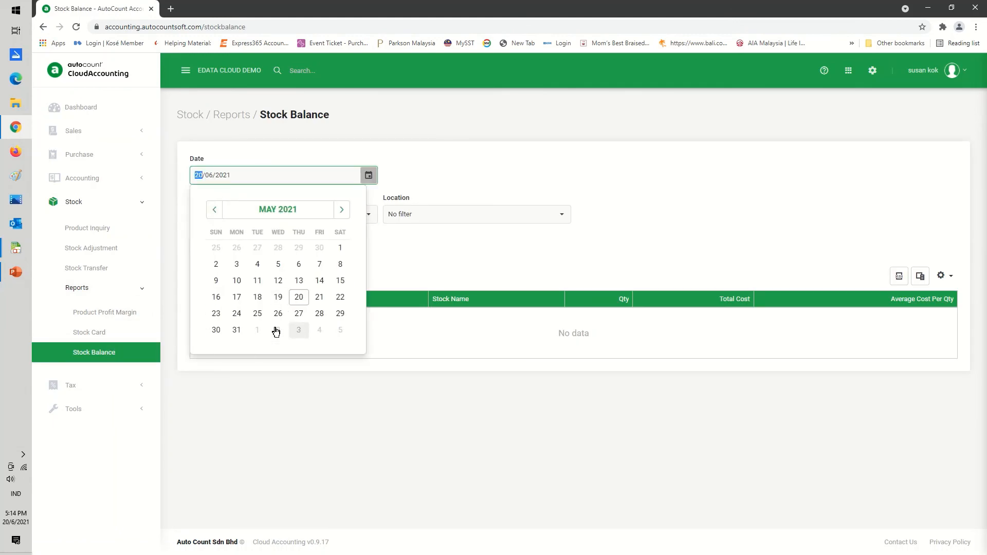
pyautogui.click(237, 331)
pyautogui.click(222, 244)
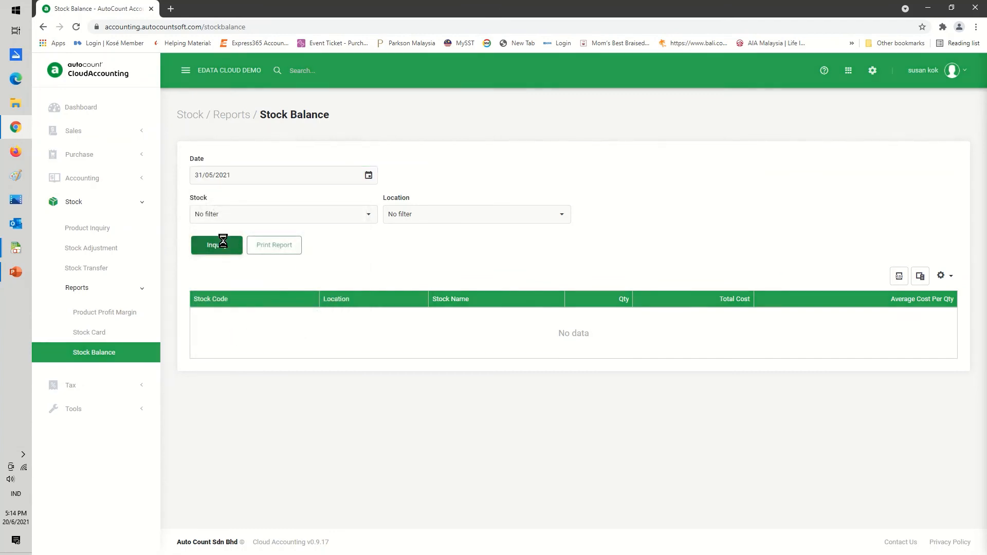
pyautogui.scroll(-3, 979, 303)
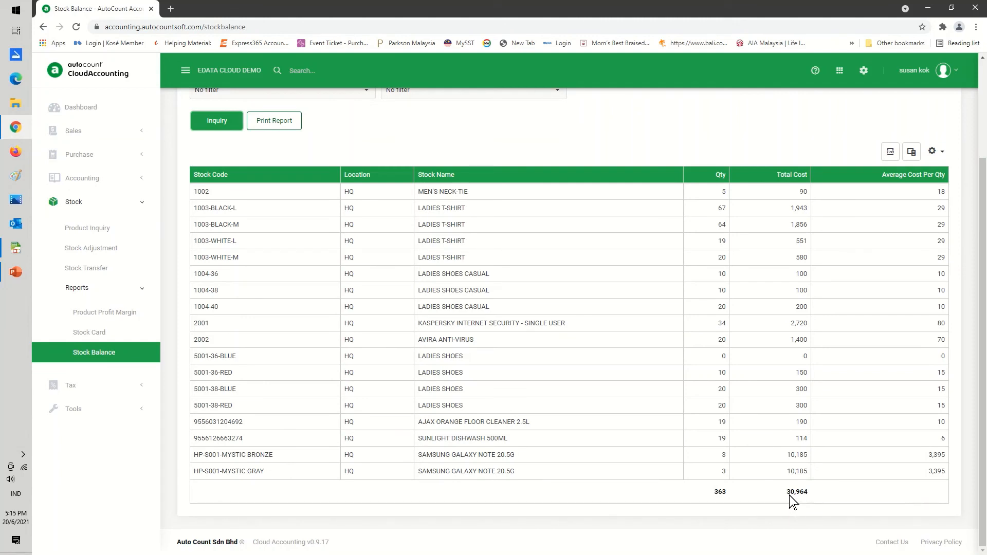
# Step: Start a new purchase invoice for the supplier XYZ MARKETING SDN BHD
pyautogui.click(79, 155)
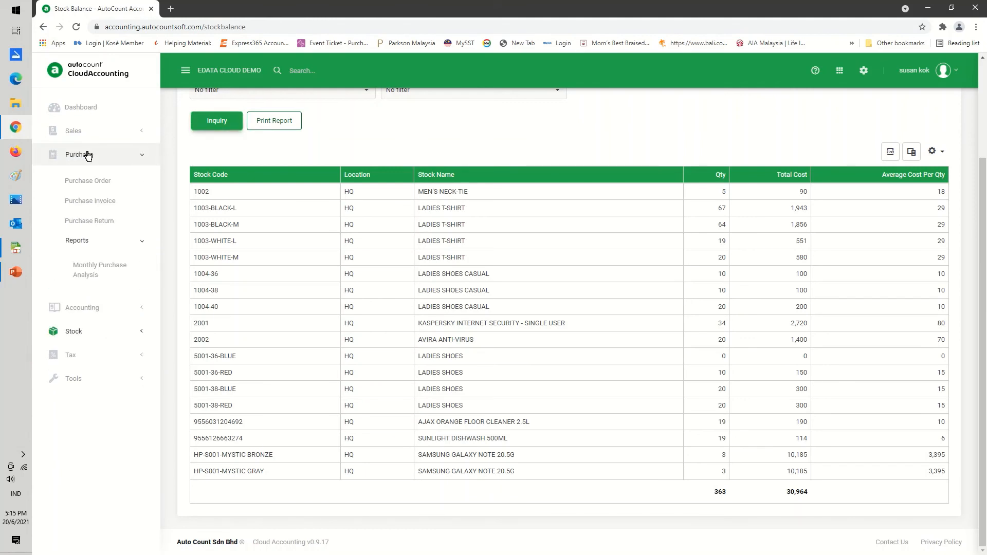
pyautogui.click(85, 200)
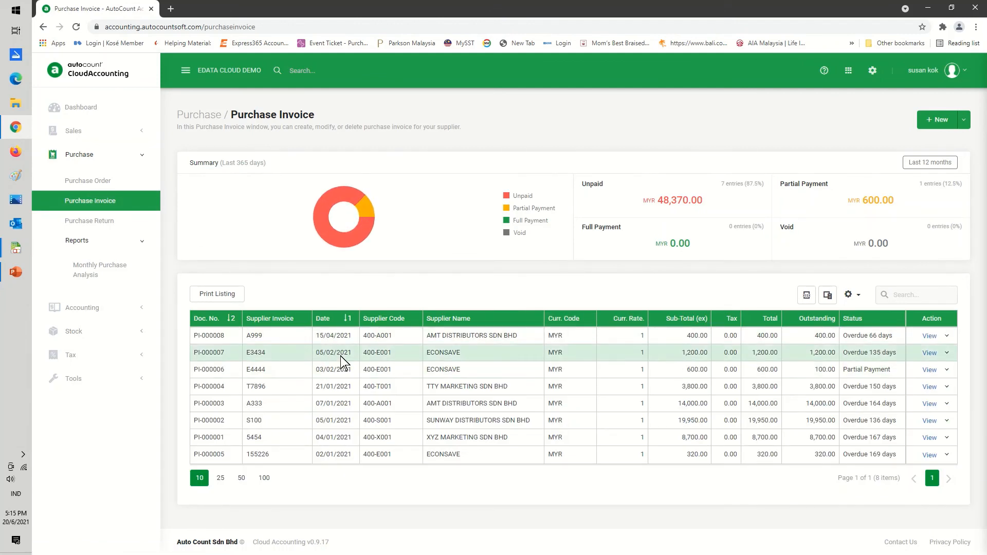
pyautogui.click(940, 120)
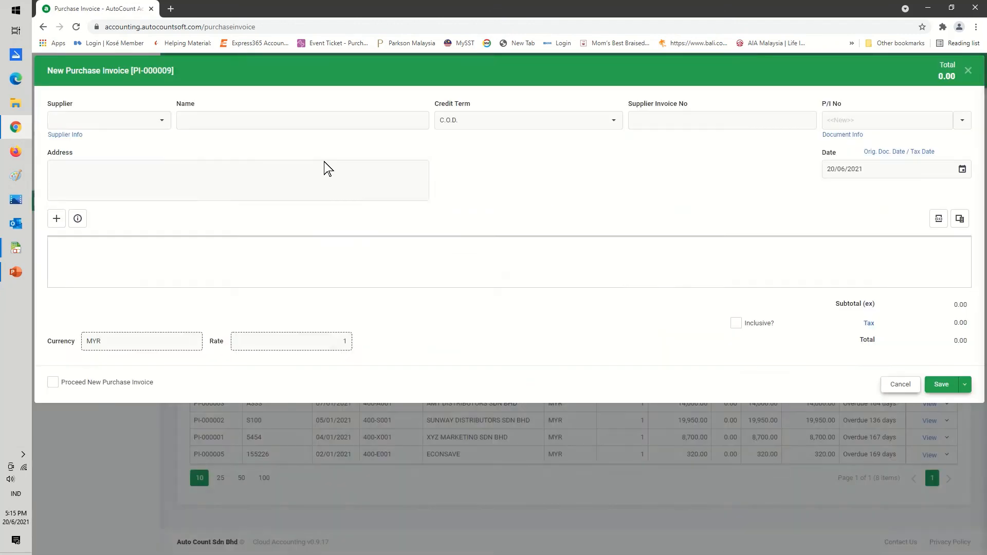
pyautogui.click(154, 120)
pyautogui.click(163, 121)
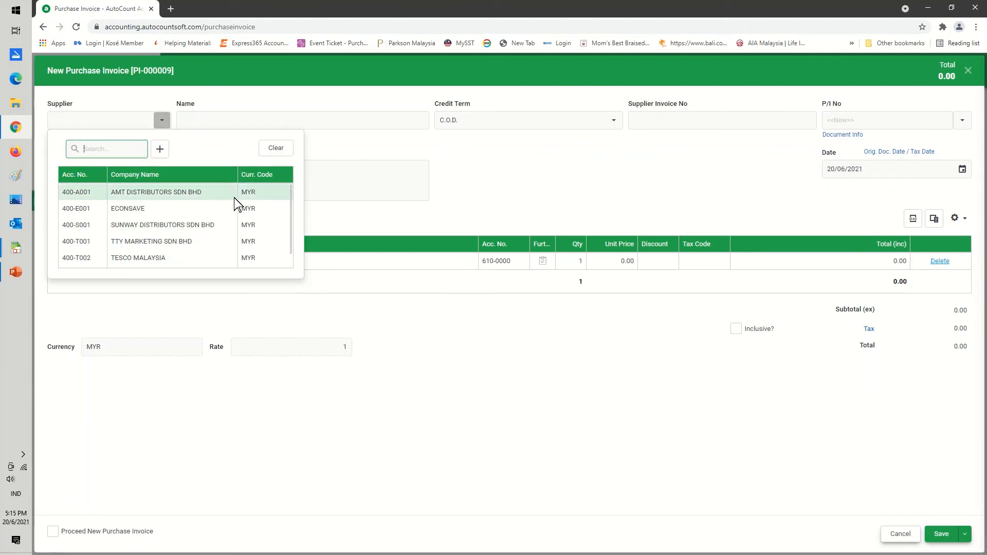
pyautogui.scroll(-1, 210, 203)
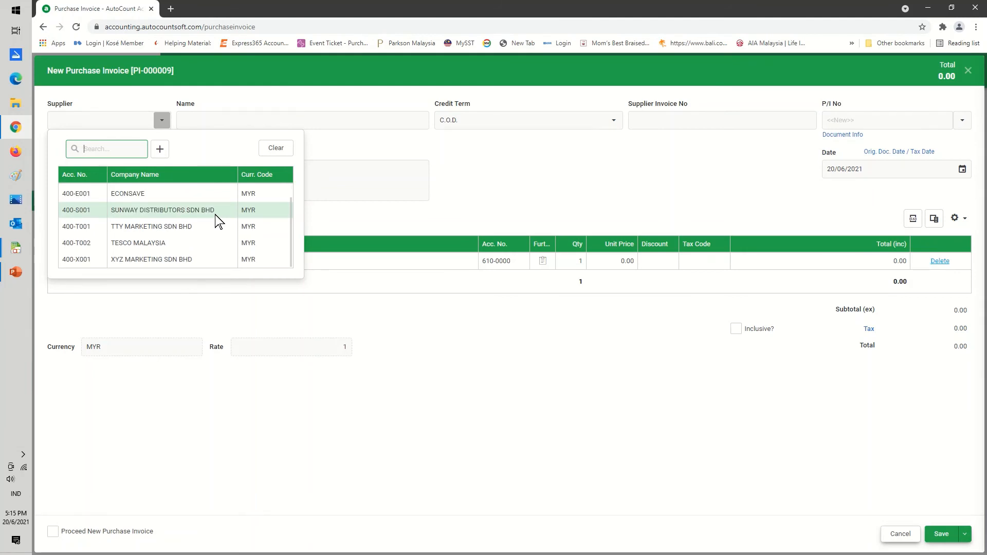
pyautogui.click(187, 261)
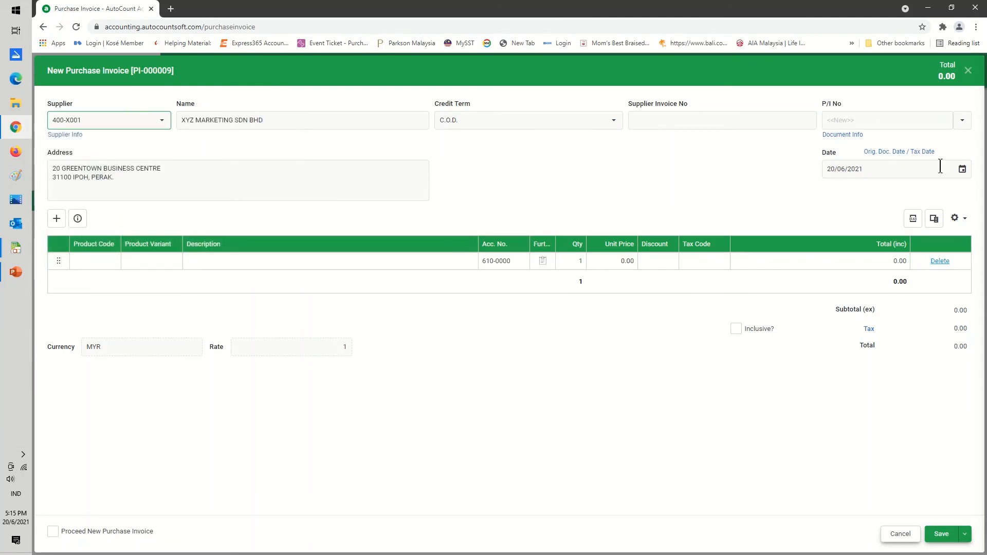
# Step: Set the purchase invoice date to 12/05/2021 and the supplier invoice number to X222
pyautogui.click(961, 169)
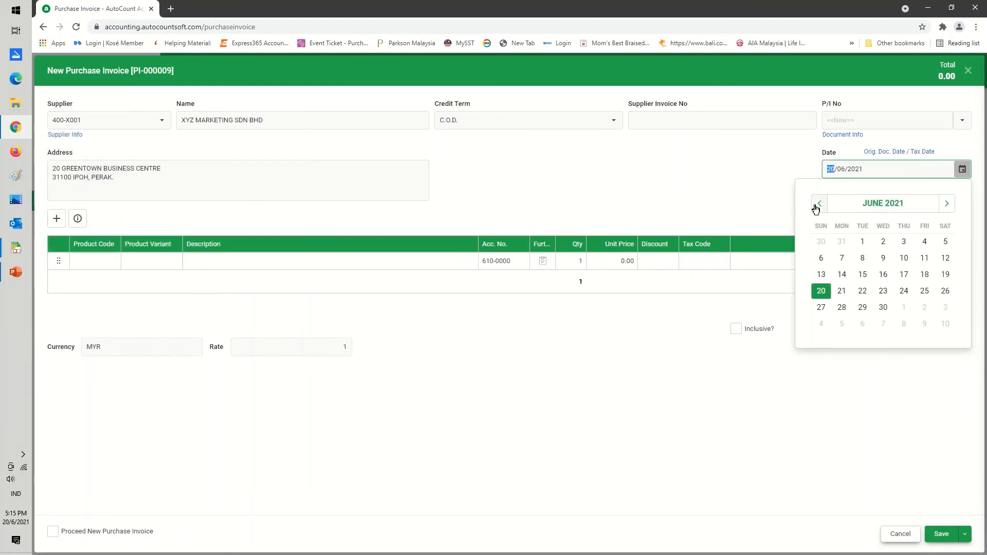
pyautogui.click(817, 204)
pyautogui.click(882, 274)
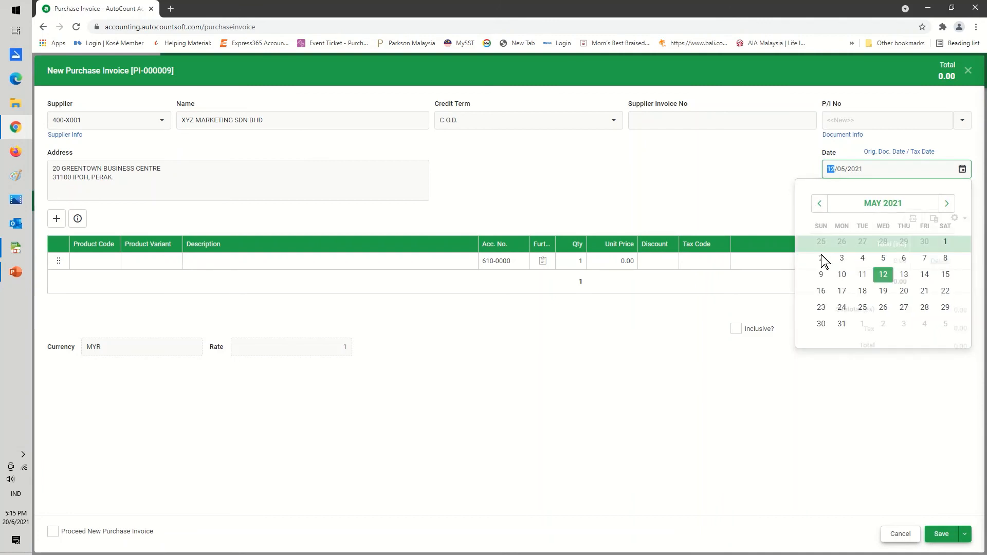
pyautogui.click(649, 120)
pyautogui.write('X222')
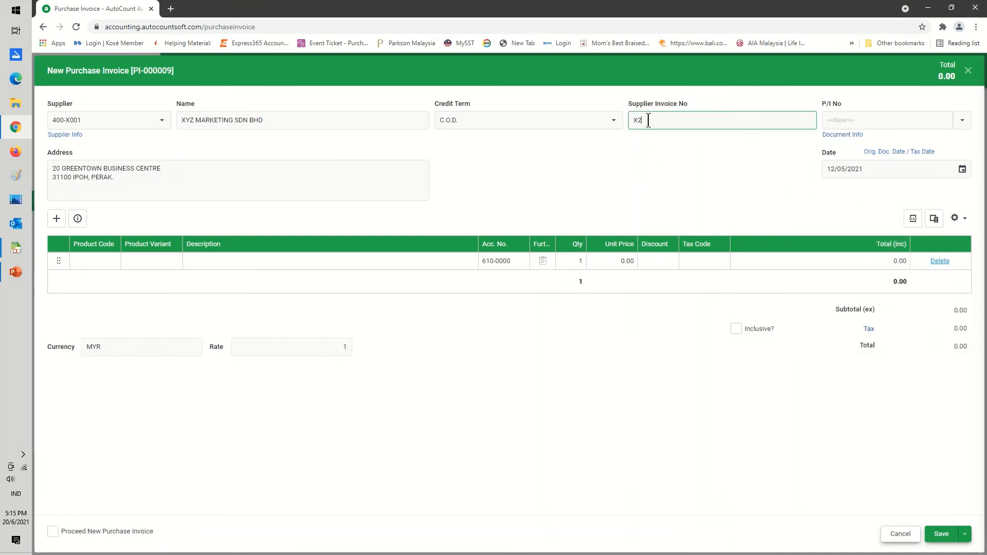
# Step: Add product 2002 AVIRA ANTI-VIRUS with quantity 5 and unit price 260 to the purchase invoice, and save it
pyautogui.click(108, 262)
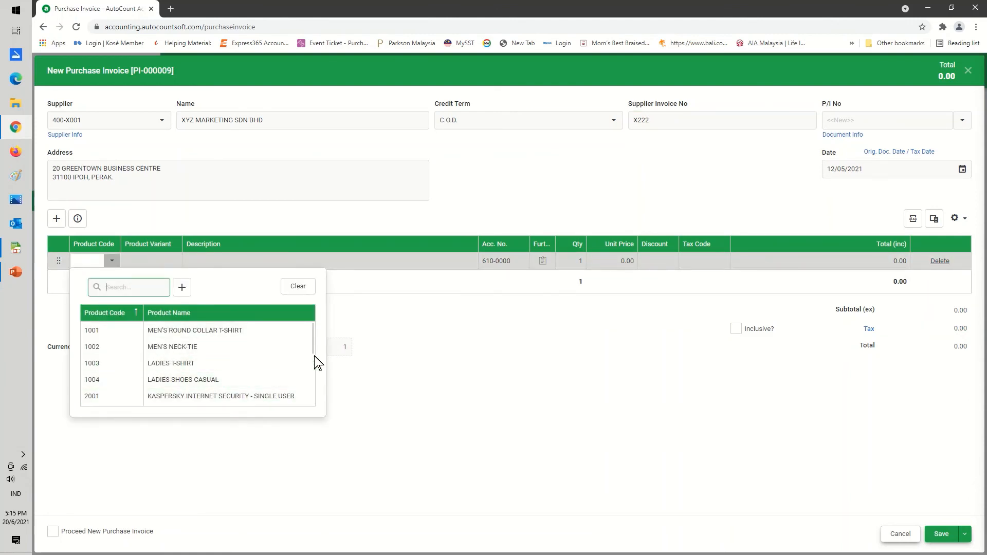
pyautogui.moveTo(311, 352); pyautogui.dragTo(308, 374)
pyautogui.click(179, 364)
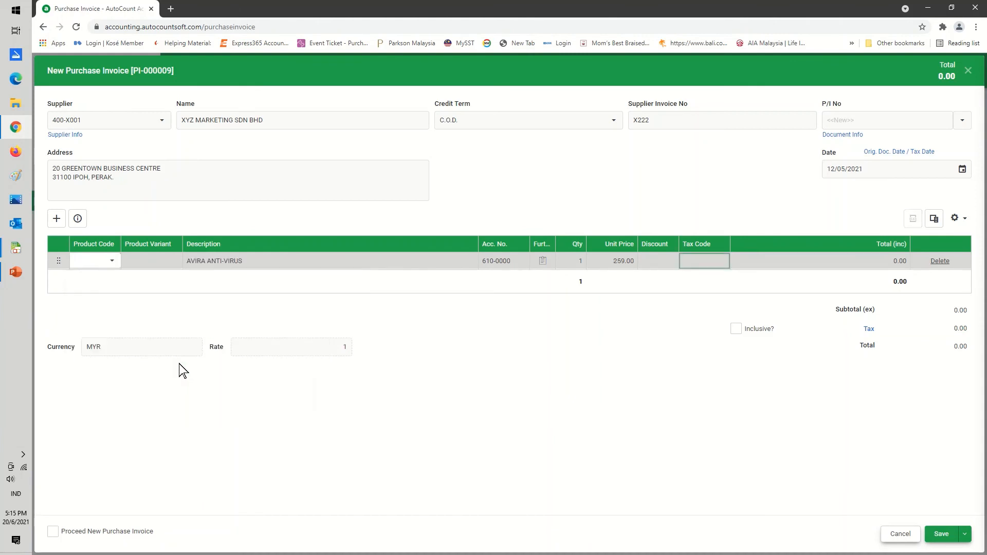
pyautogui.click(565, 259)
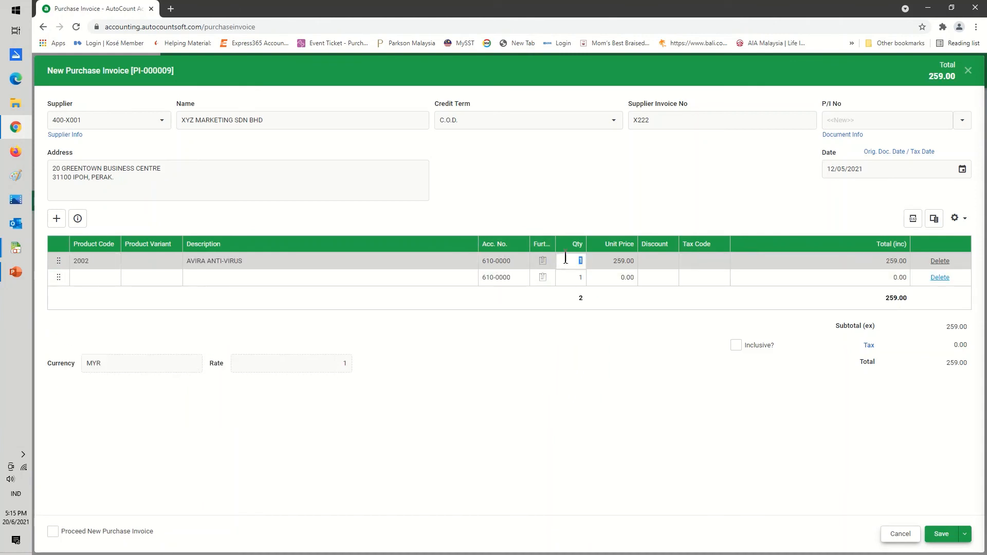
pyautogui.write('5')
pyautogui.click(608, 261)
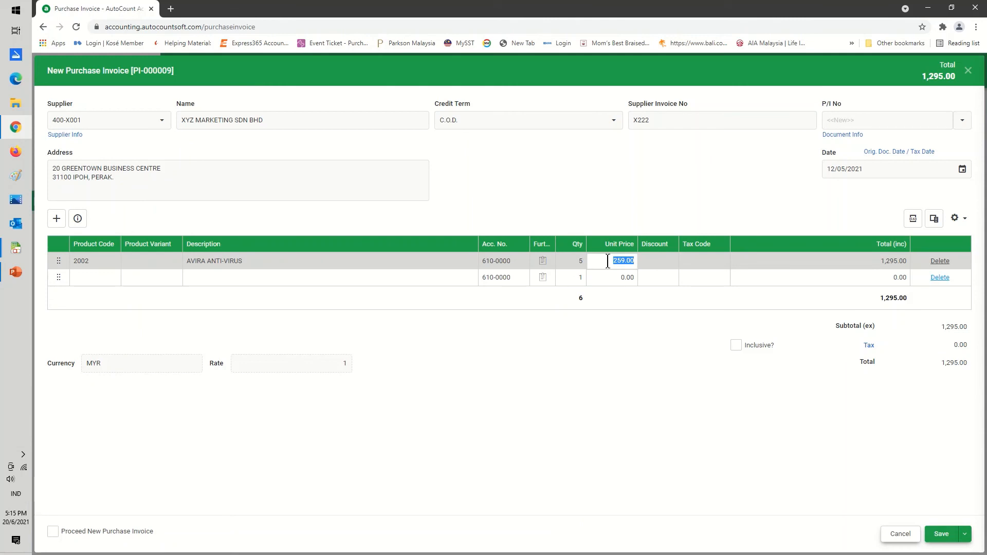
pyautogui.write('260')
pyautogui.press('Return')
pyautogui.click(937, 535)
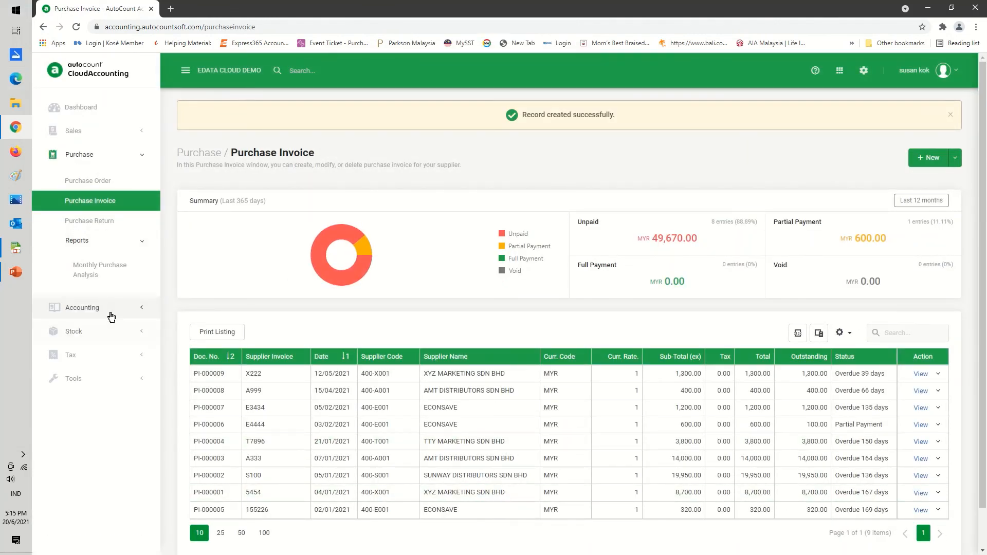
# Step: Regenerate the Stock Balance report as at 31/05/2021 and check its total cost with the new purchase included
pyautogui.click(103, 331)
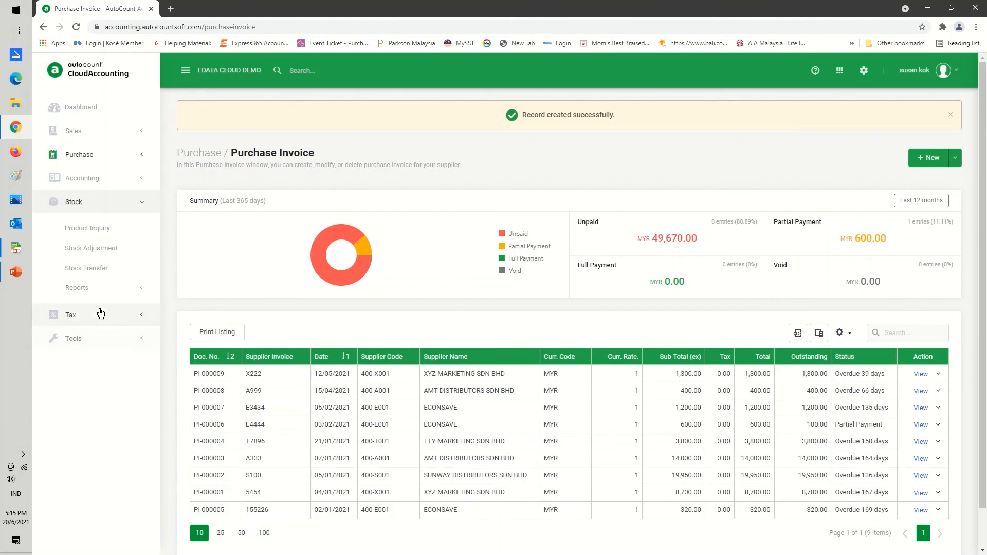
pyautogui.click(77, 288)
pyautogui.click(95, 352)
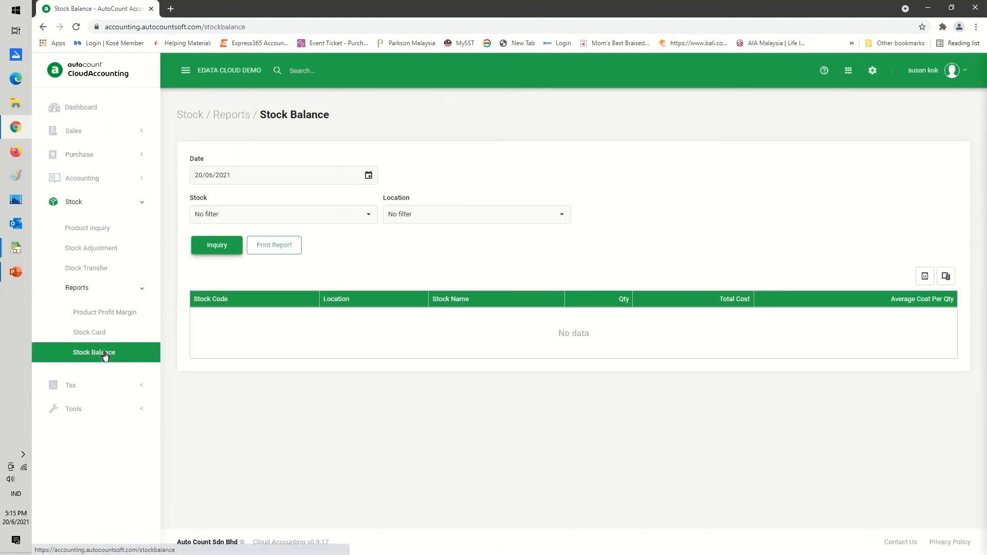
pyautogui.click(368, 175)
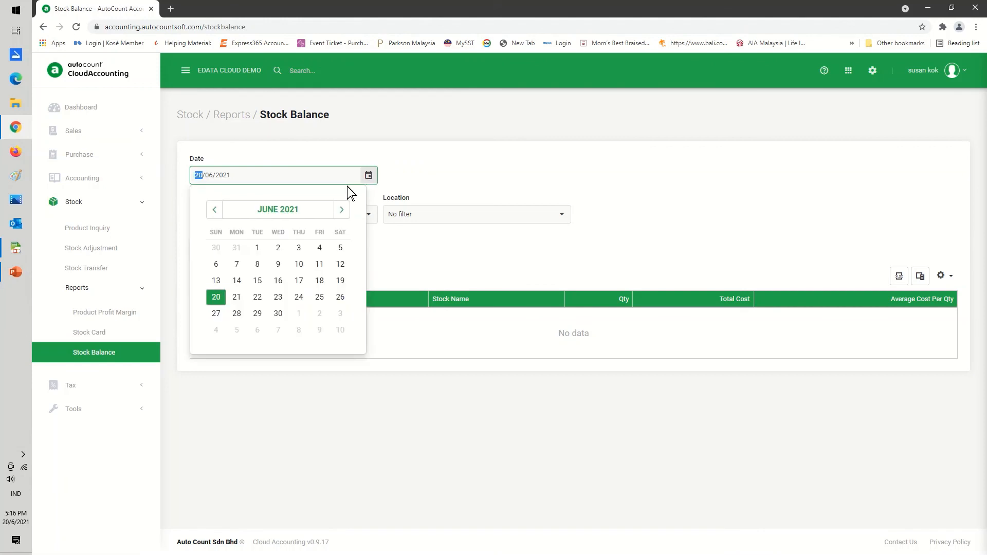
pyautogui.click(213, 209)
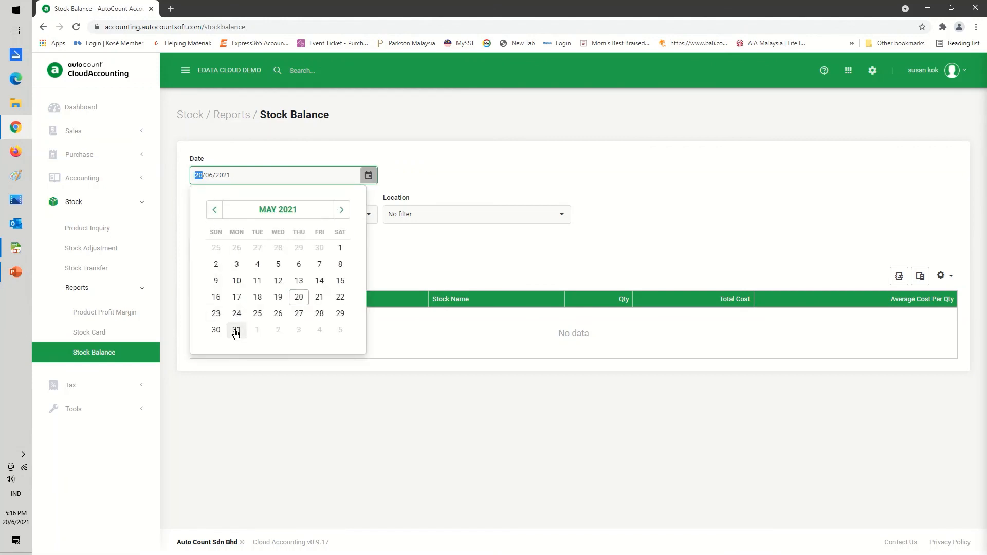
pyautogui.click(236, 331)
pyautogui.click(221, 245)
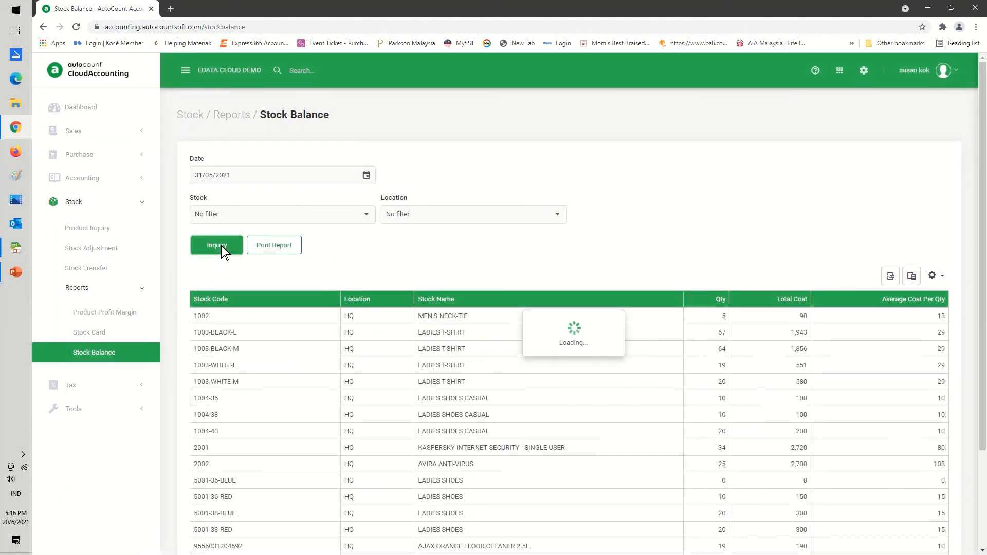
pyautogui.scroll(-3, 979, 328)
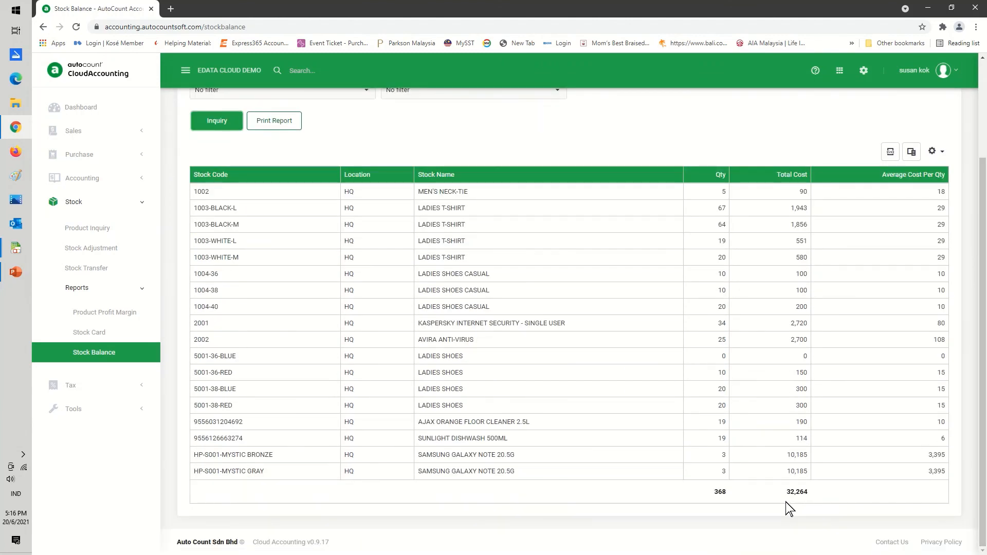
# Step: Generate the Balance Sheet Statement as at 31/05/2021 and check the stock on hand balance
pyautogui.click(80, 290)
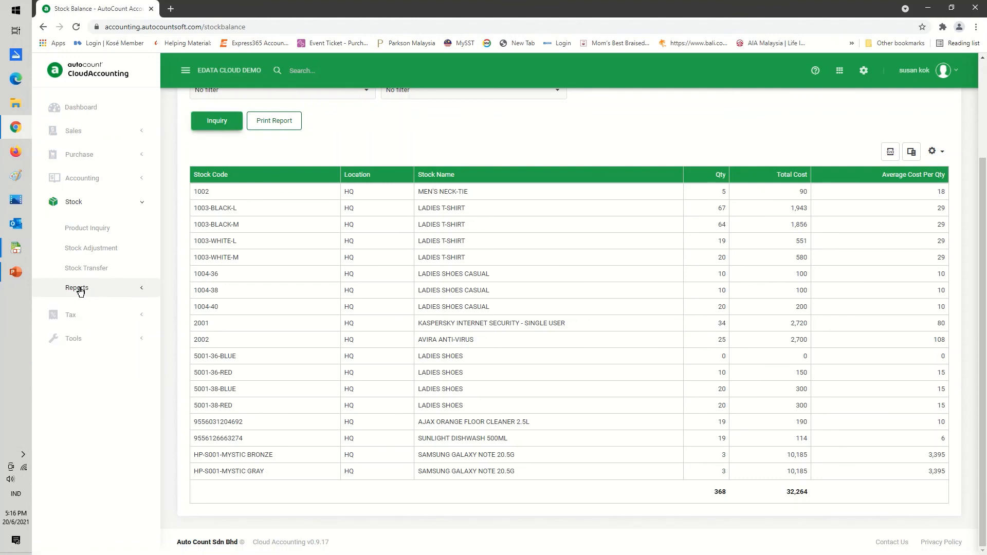
pyautogui.click(81, 181)
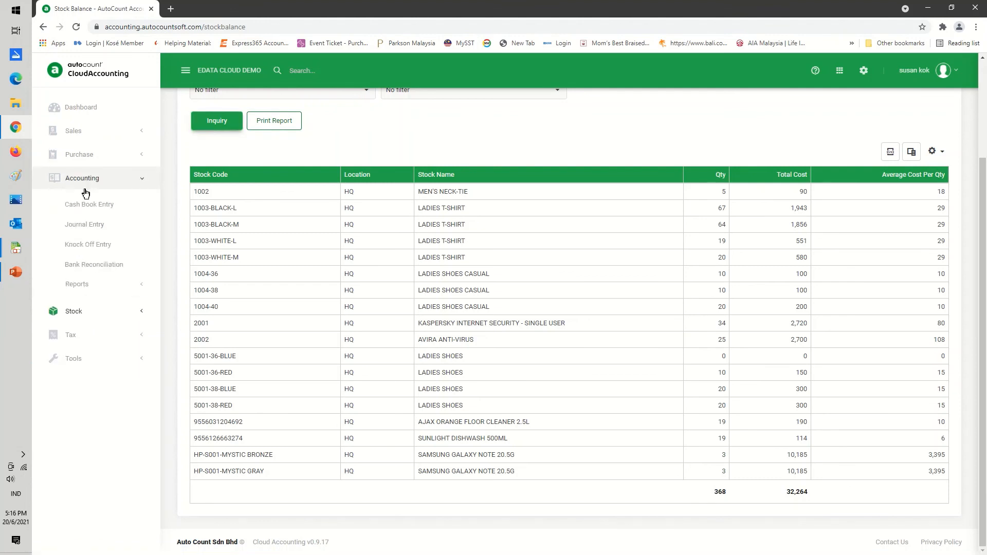
pyautogui.click(80, 287)
pyautogui.click(100, 405)
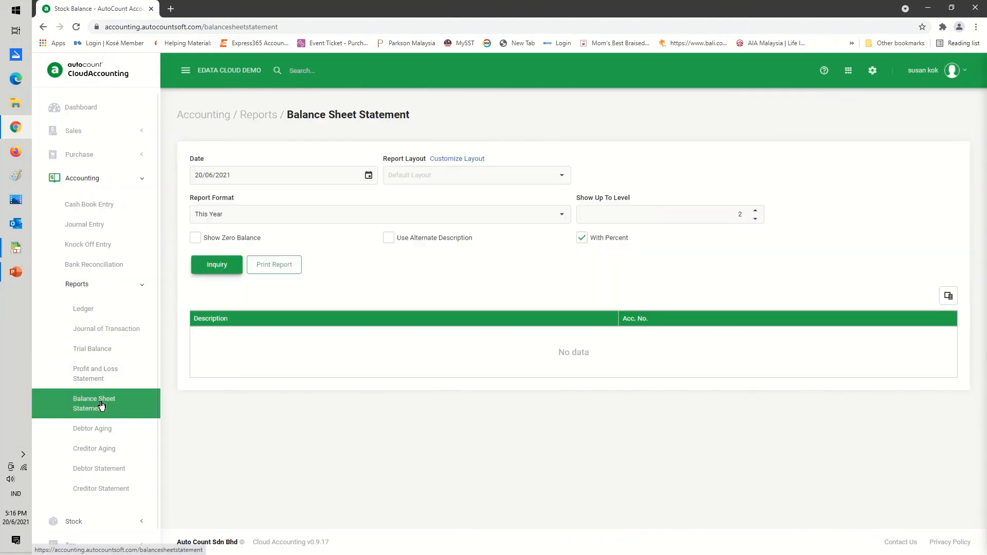
pyautogui.click(368, 175)
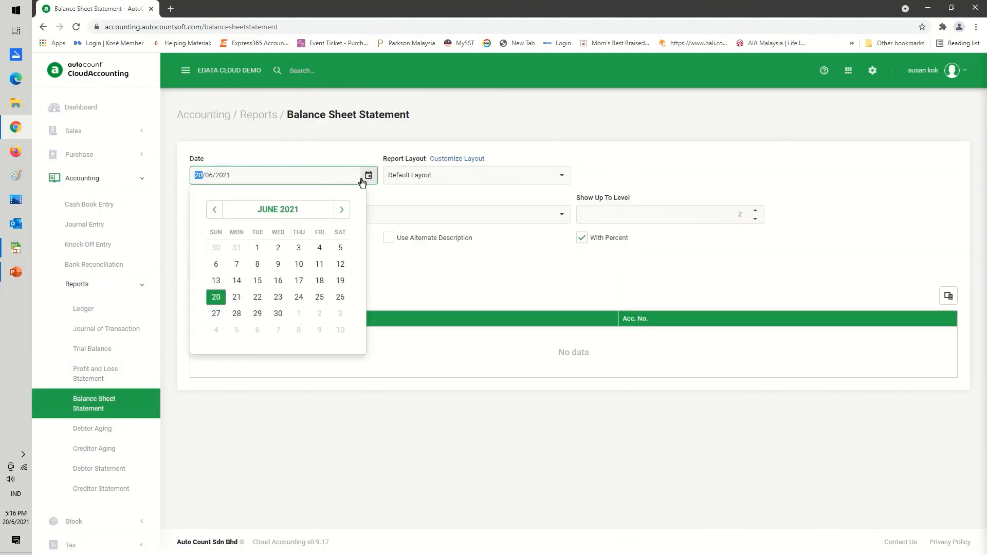
pyautogui.click(215, 210)
pyautogui.click(237, 330)
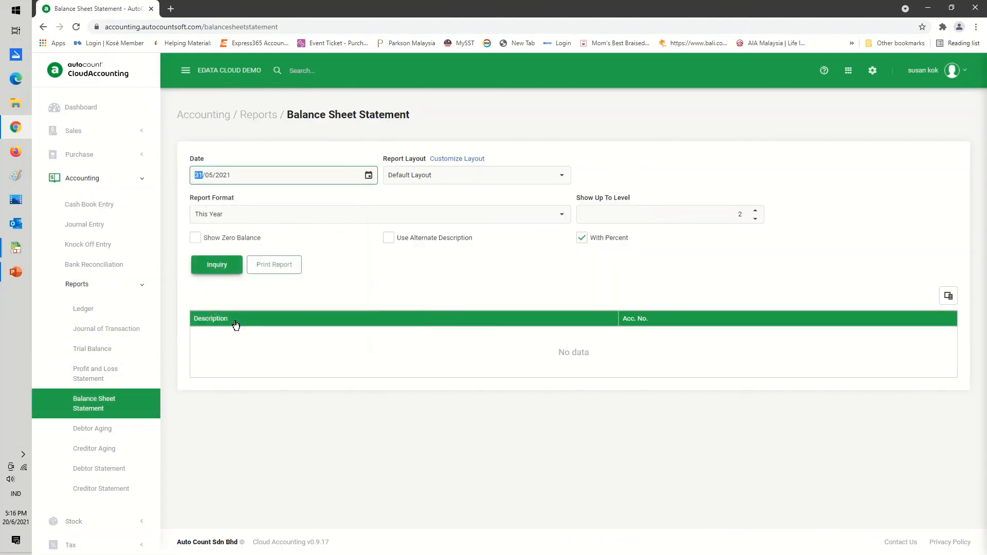
pyautogui.click(217, 265)
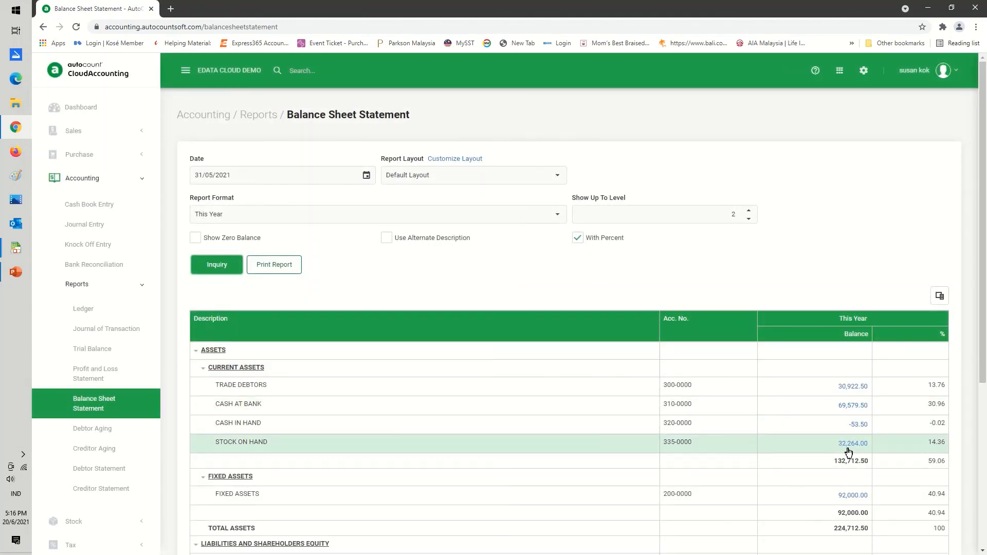
# Step: Preview the 31/05/2021 Balance Sheet Statement as the 1 column (A4) printout, and close the preview and print dialog
pyautogui.click(272, 264)
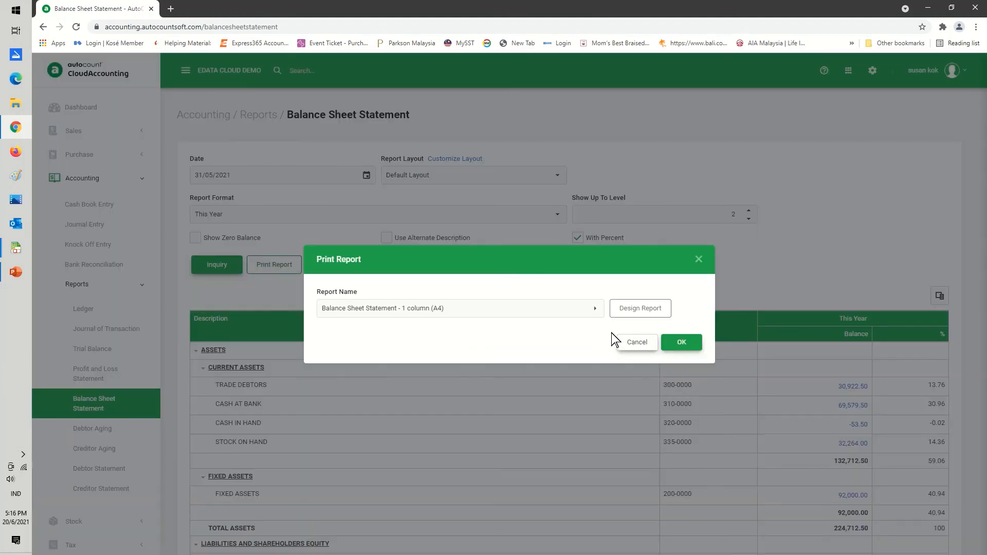
pyautogui.click(680, 342)
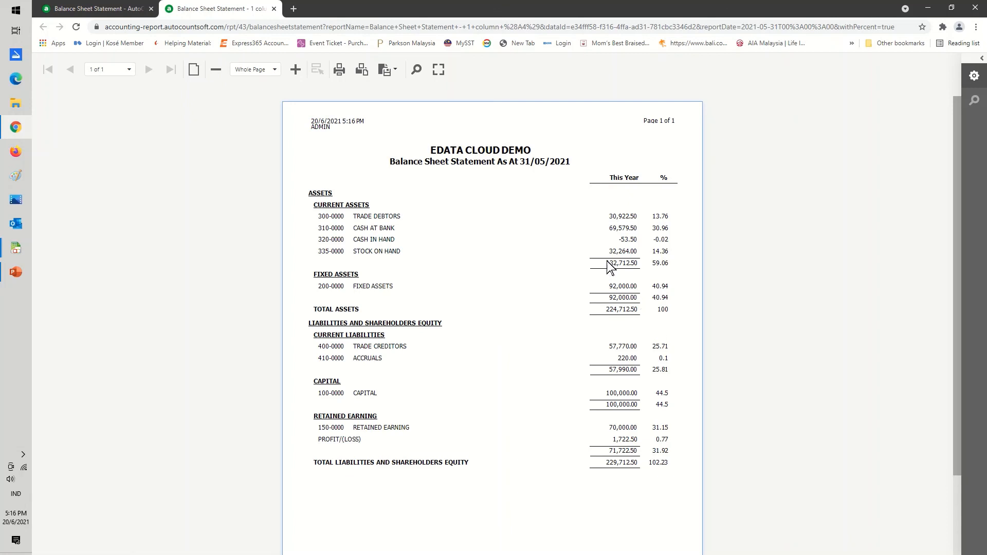
pyautogui.click(274, 9)
pyautogui.click(636, 342)
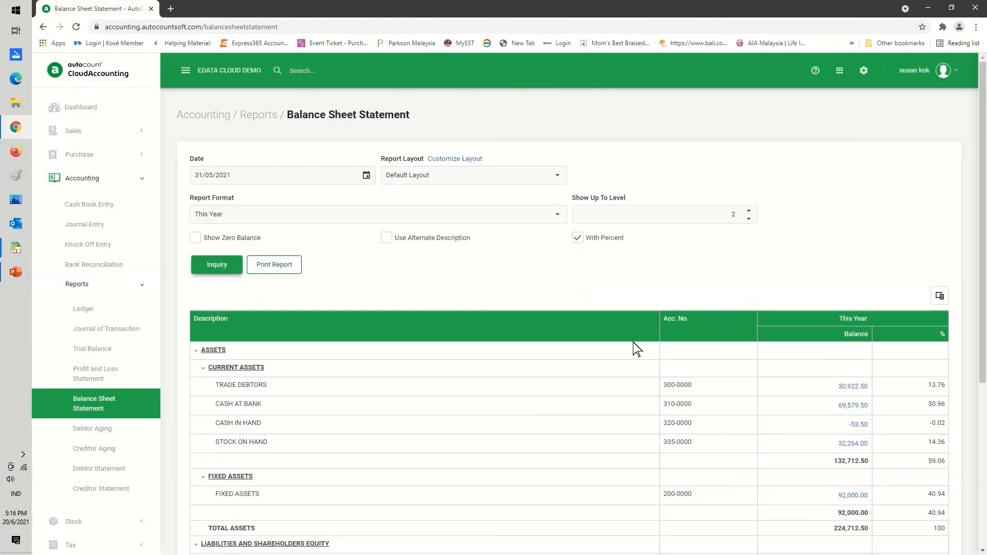
# Step: Check the periodic stock values for Fiscal Year 2021 and the live stock balance option in the Application Settings
pyautogui.click(864, 74)
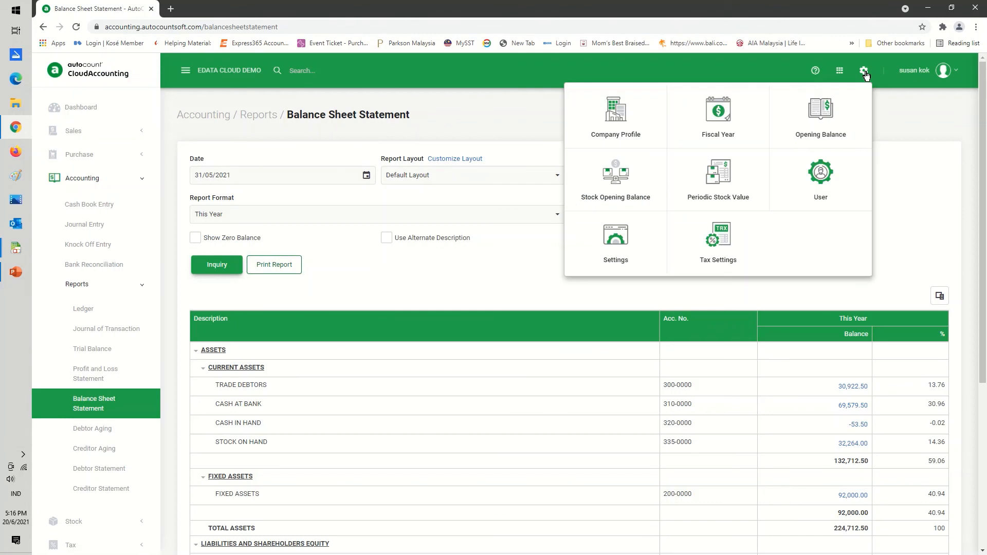
pyautogui.click(726, 185)
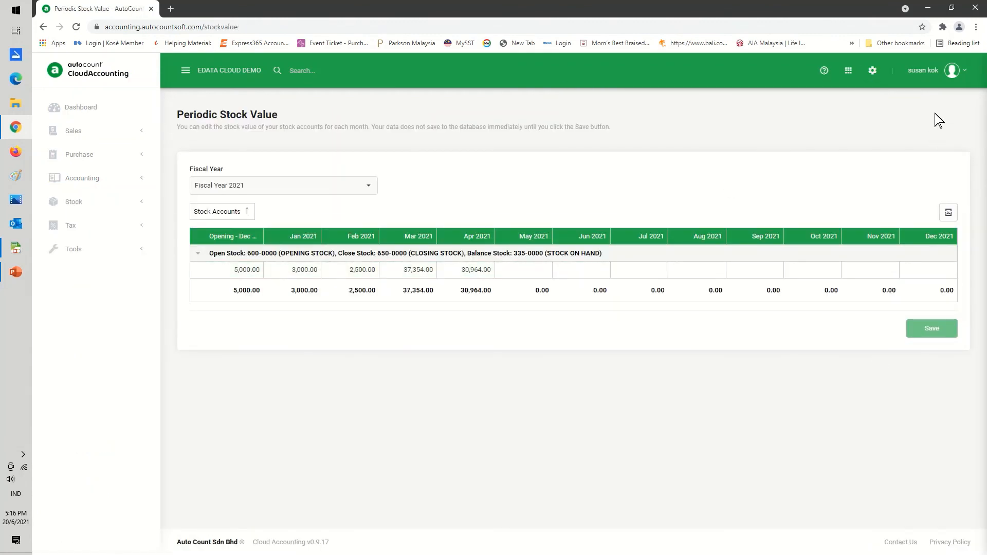
pyautogui.click(871, 70)
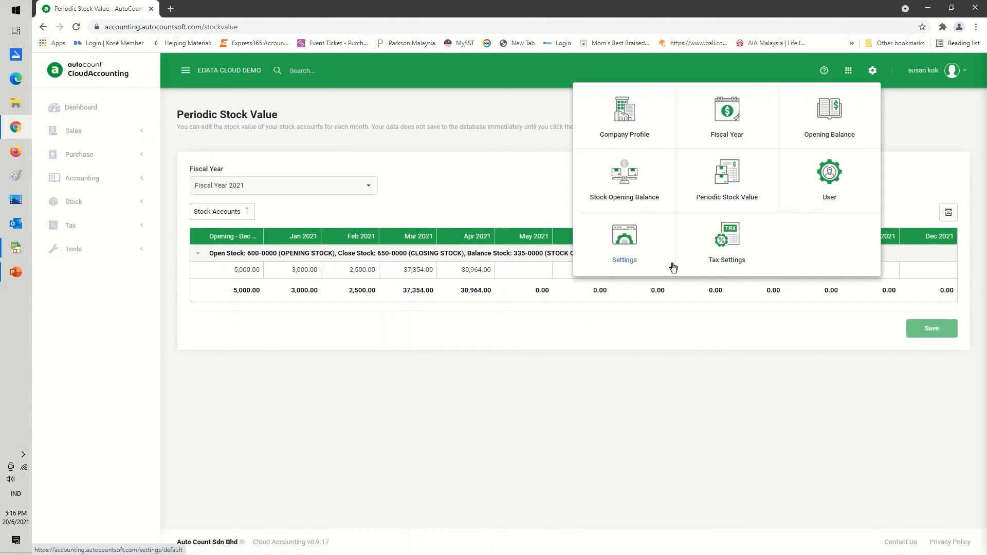
pyautogui.click(635, 253)
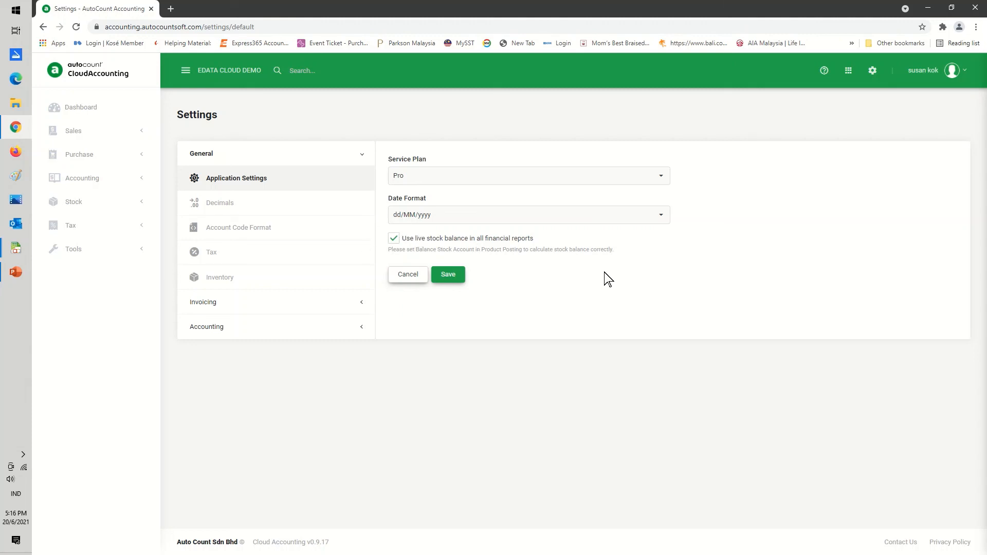
pyautogui.click(873, 72)
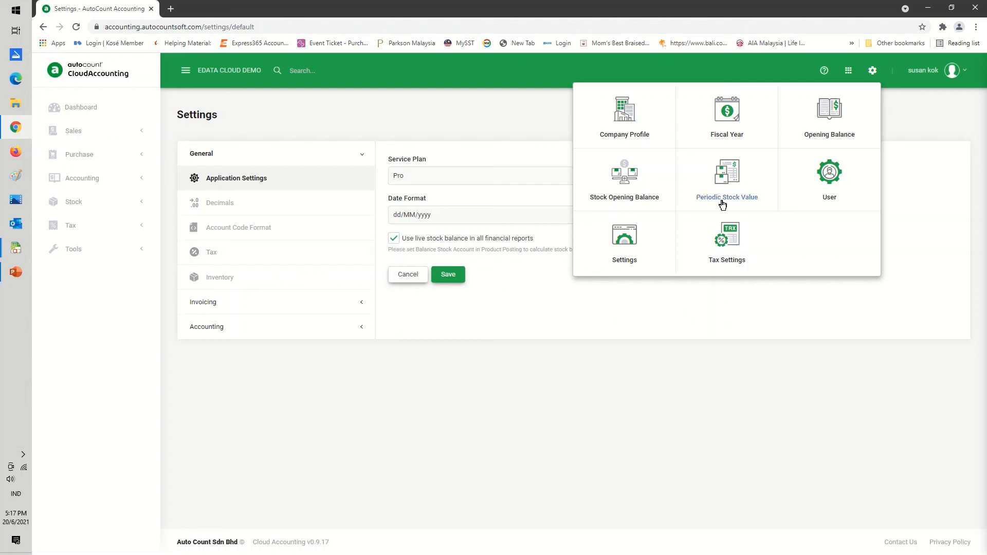
pyautogui.click(923, 218)
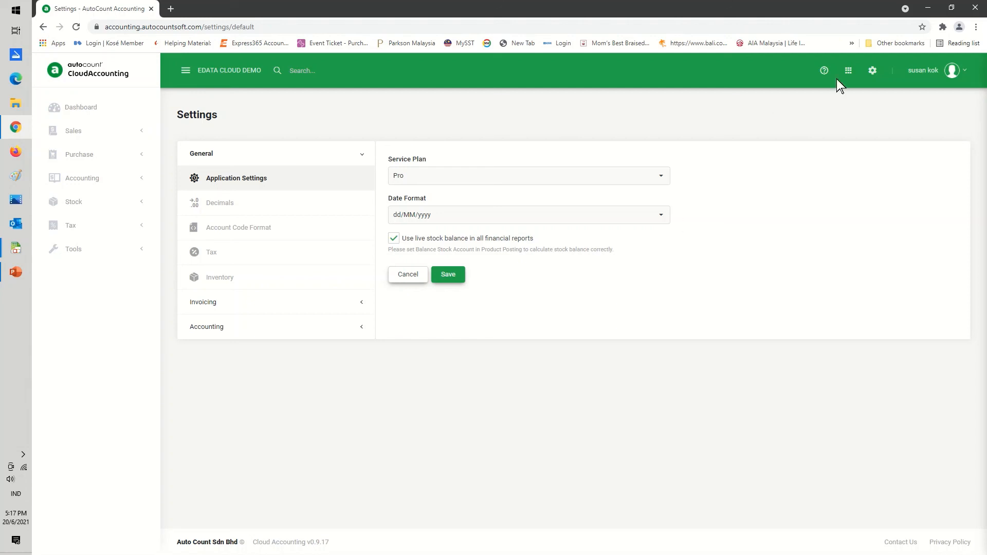
pyautogui.click(873, 71)
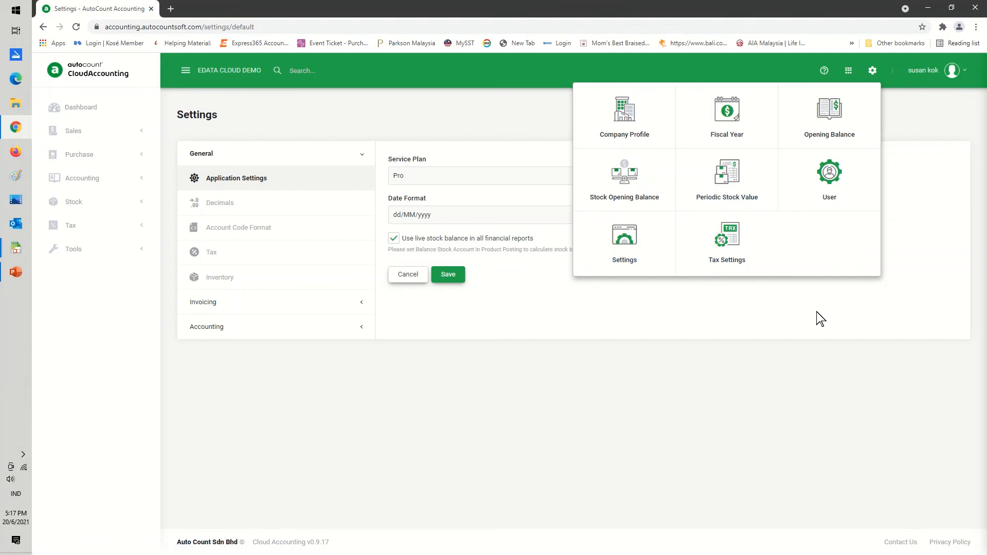
pyautogui.click(816, 325)
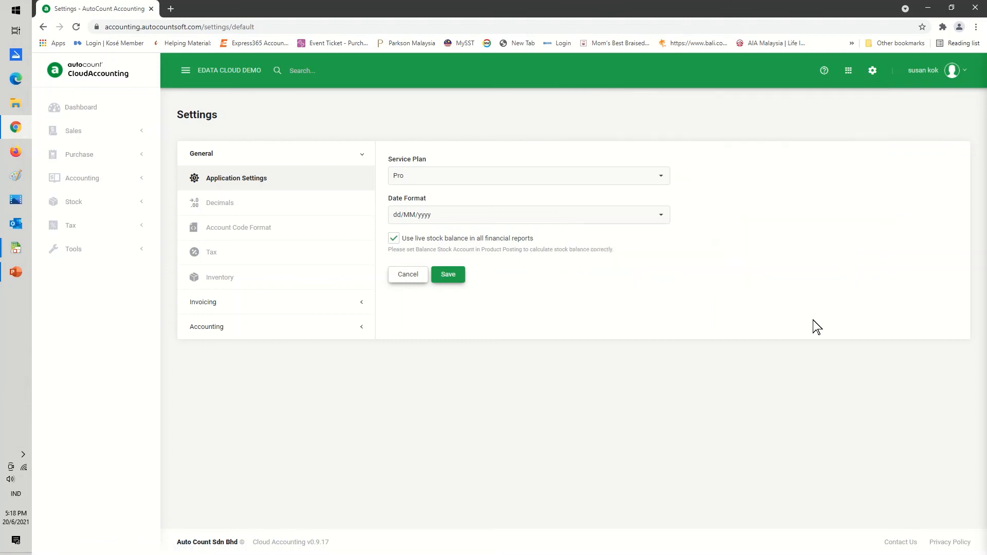